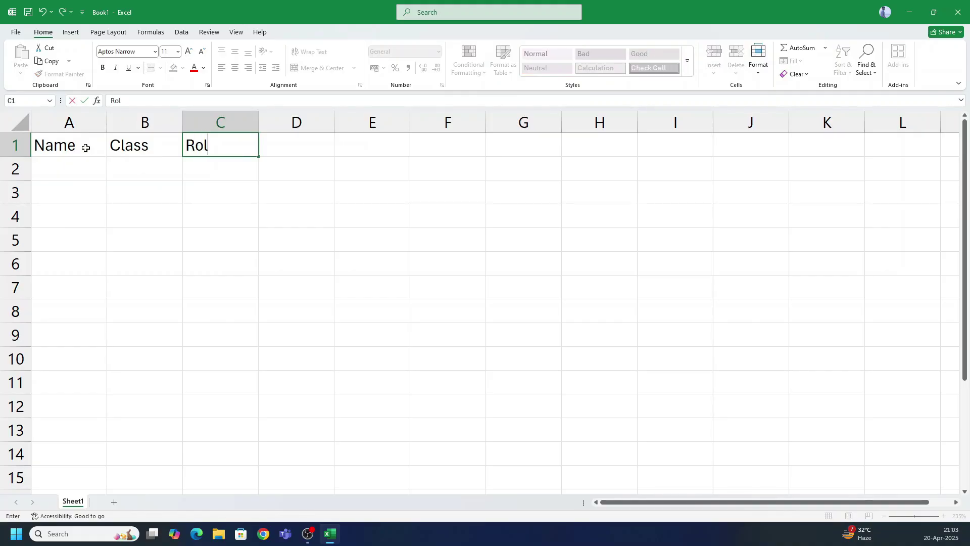
# Finish the Roll header in C1 and add the subject headers Math, Hindi and English in D1:F1
pyautogui.press('Tab')
pyautogui.write('Math')
pyautogui.press('Tab')
pyautogui.write('h')
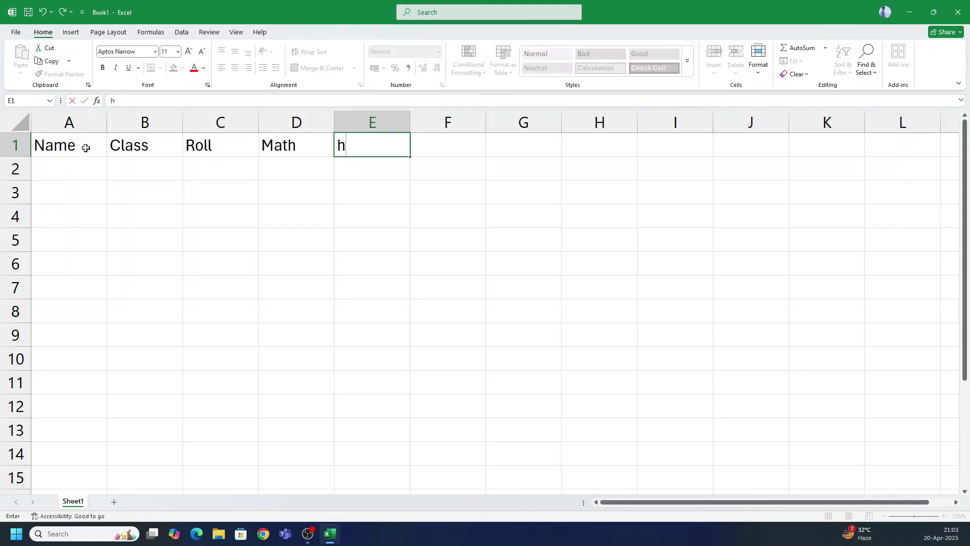
pyautogui.write('Hindi')
pyautogui.press('Tab')
pyautogui.write('Engl')
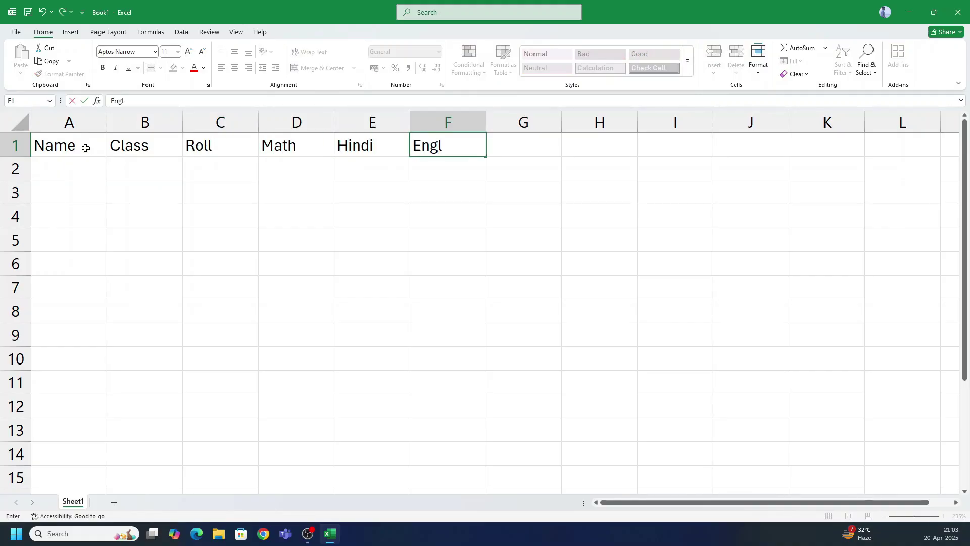
pyautogui.write('ish')
# Add the subject headers Science in G1 and Social Science in H1
pyautogui.press('Tab')
pyautogui.write('Sci')
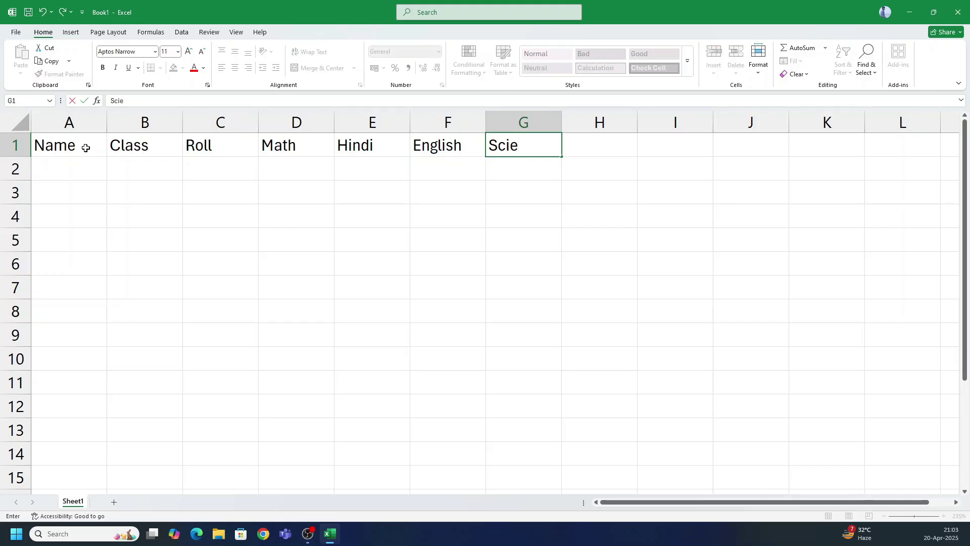
pyautogui.write('ence')
pyautogui.press('Tab')
pyautogui.write('S')
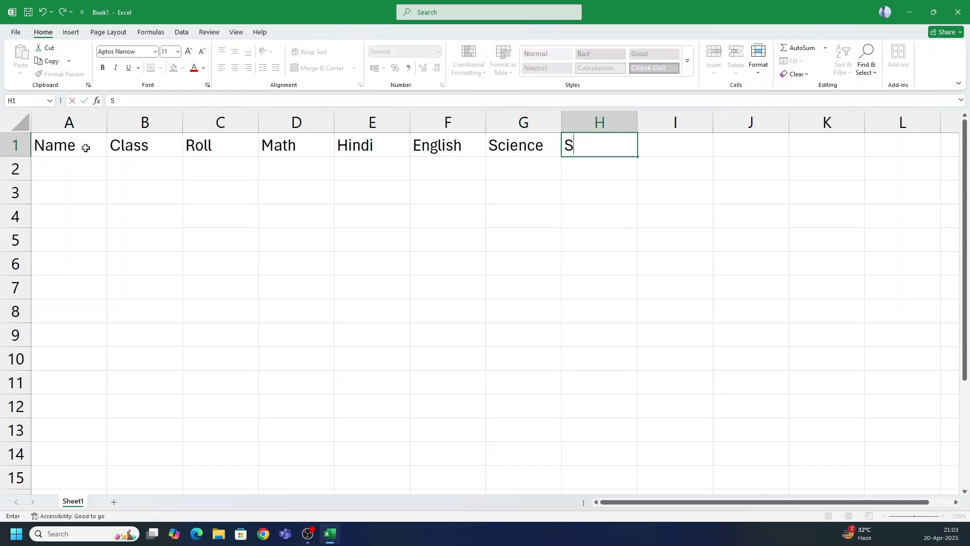
pyautogui.write('ocial Science')
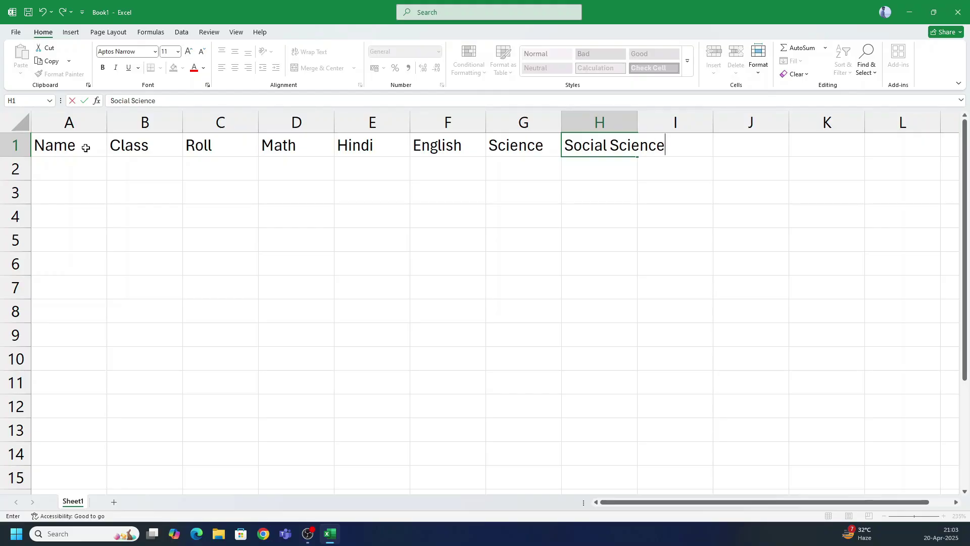
pyautogui.press('Return')
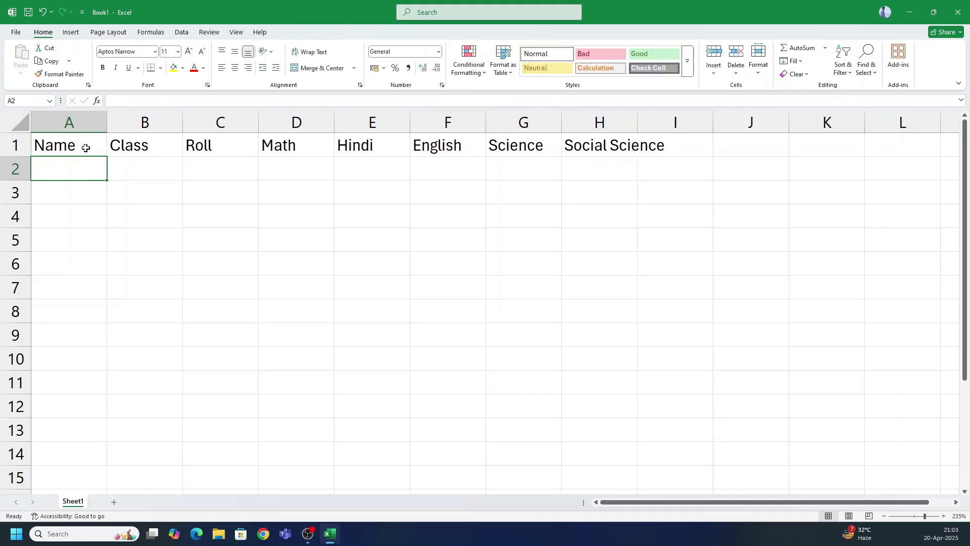
# Enter the first four student names in the Name column, cells A2:A5
pyautogui.write('Ramesh')
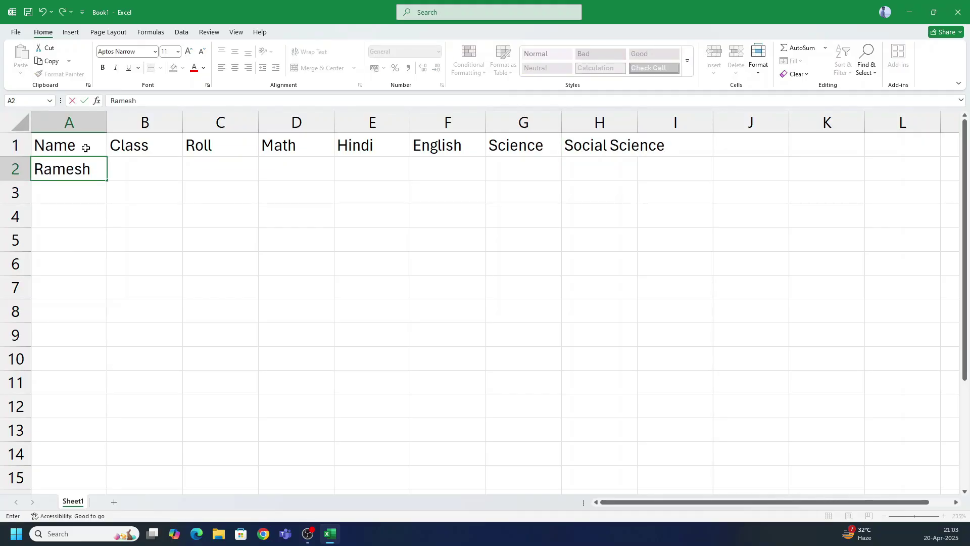
pyautogui.press('Return')
pyautogui.write('s')
pyautogui.press('BackSpace')
pyautogui.write('S')
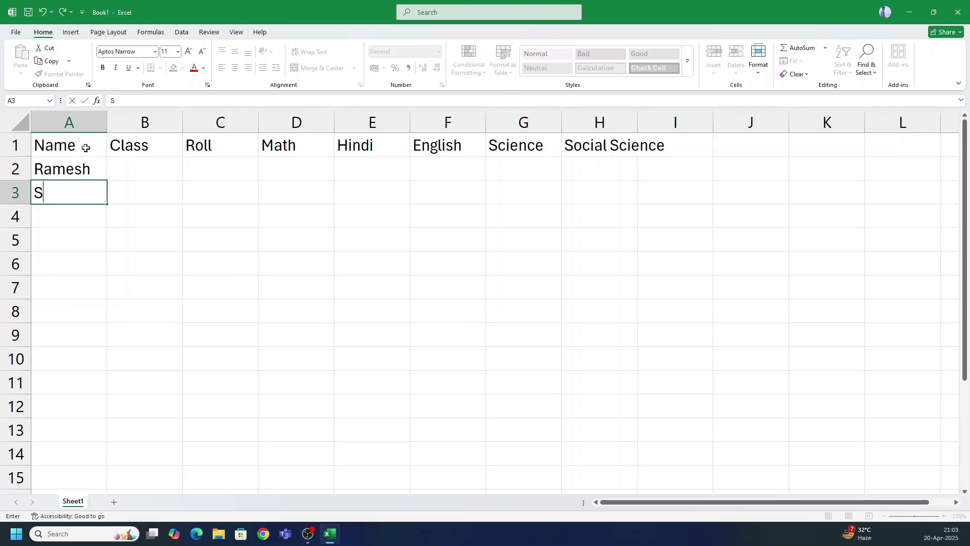
pyautogui.write('uresh')
pyautogui.press('Return')
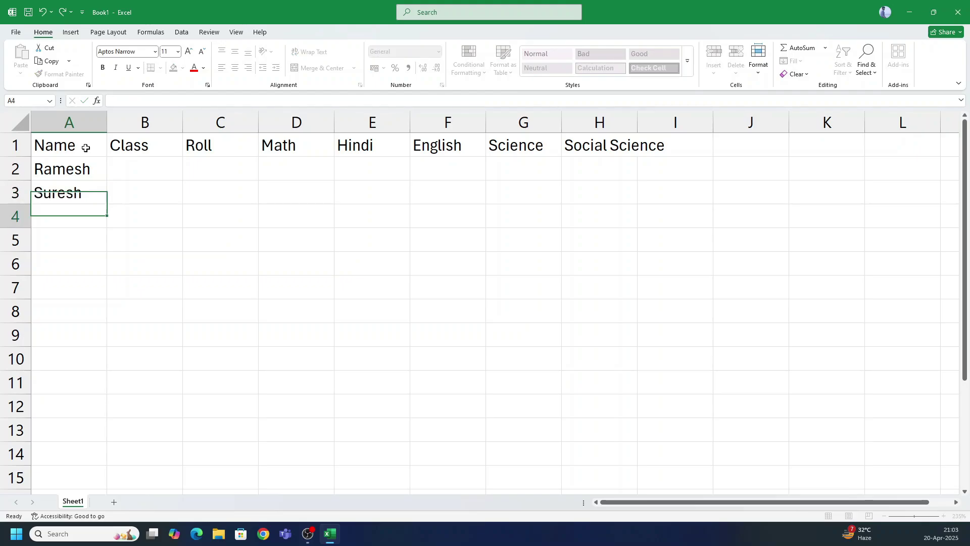
pyautogui.write('Mahesh')
pyautogui.press('Return')
pyautogui.write('Dinesh')
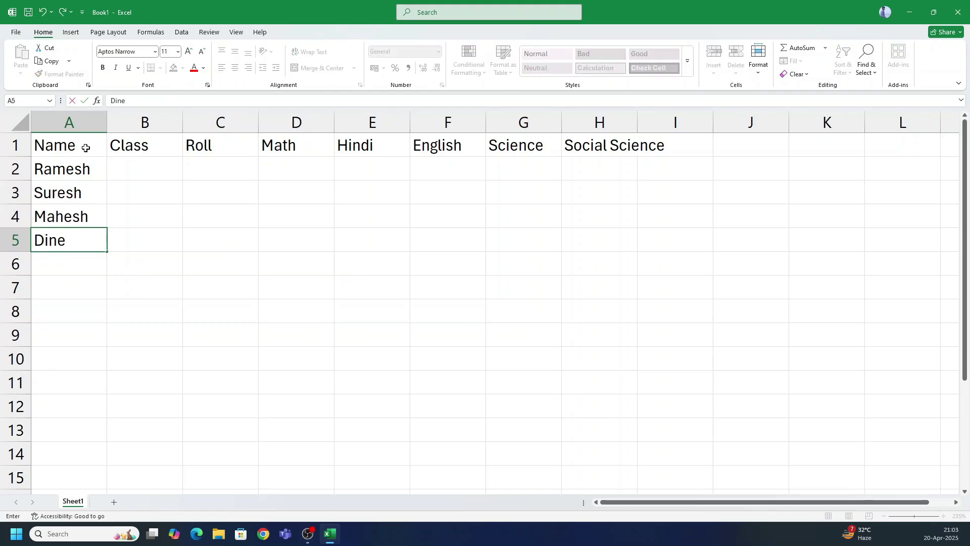
pyautogui.press('Return')
# Enter the next three student names in the Name column, cells A6:A8
pyautogui.write('Mohit')
pyautogui.hotkey('ctrl', 'Return')
pyautogui.press('Return')
pyautogui.write('Am')
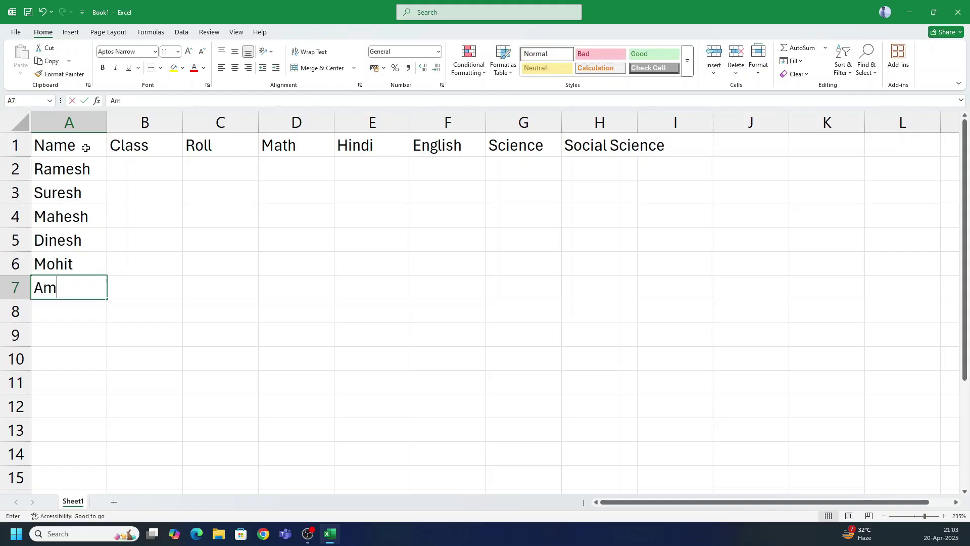
pyautogui.write('it')
pyautogui.press('Return')
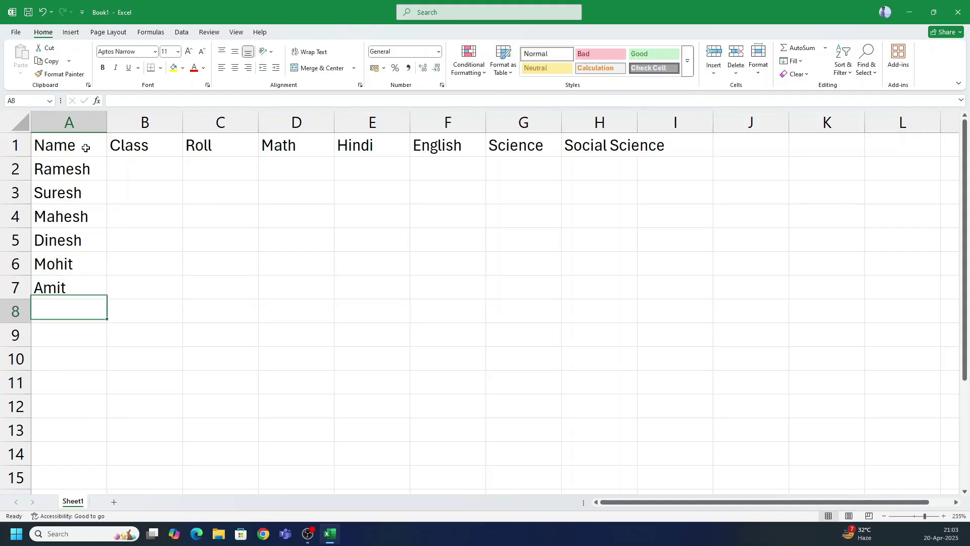
pyautogui.write('aji')
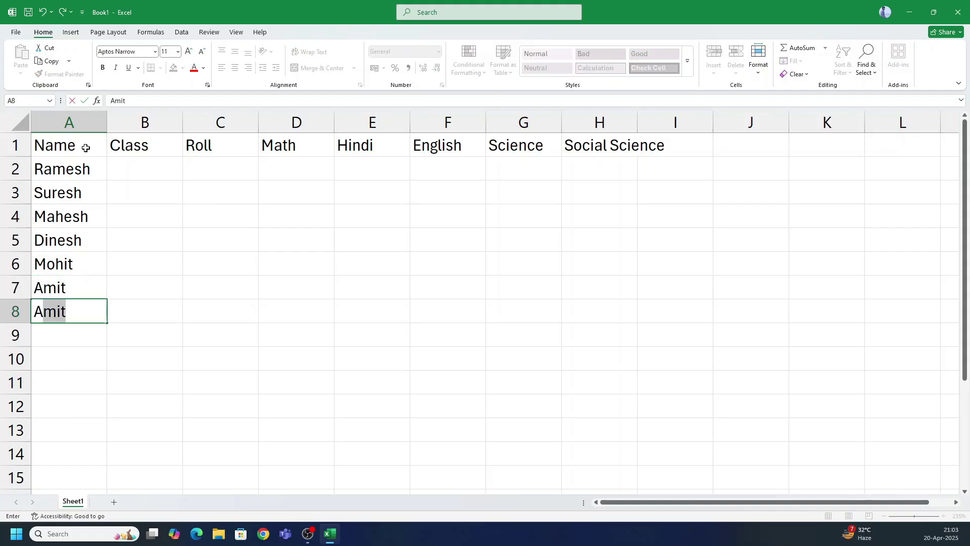
pyautogui.write('jit')
pyautogui.press('Return')
# Enter the last three student names, each with a capital initial, in cells A9:A11
pyautogui.write('Ra')
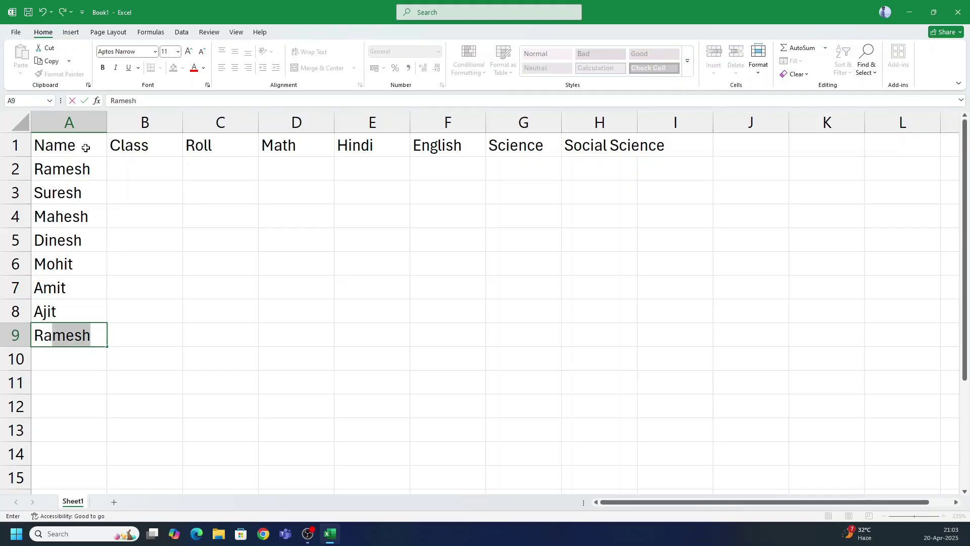
pyautogui.write('ju')
pyautogui.press('Return')
pyautogui.write('sonu')
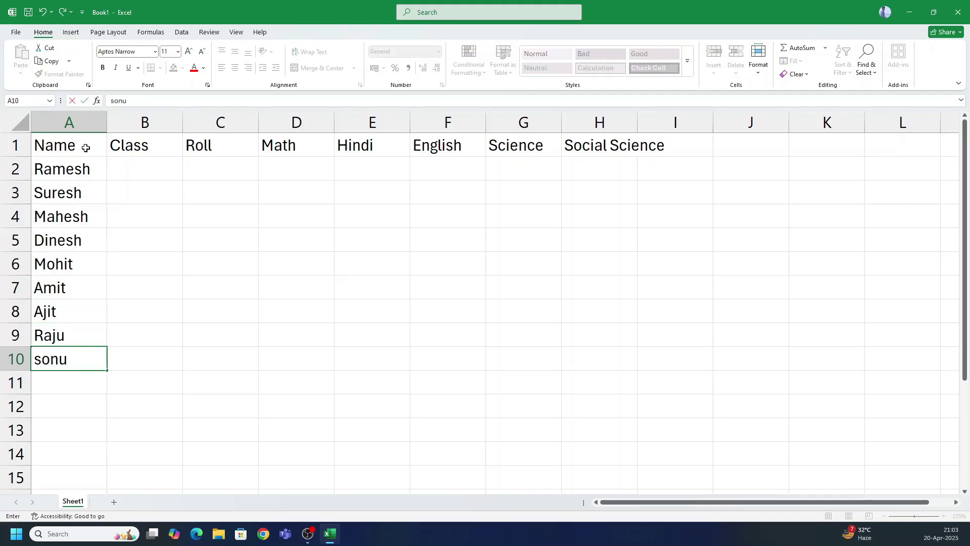
pyautogui.press('BackSpace')
pyautogui.press('BackSpace')
pyautogui.press('BackSpace')
pyautogui.write('Sonu')
pyautogui.press('Tab')
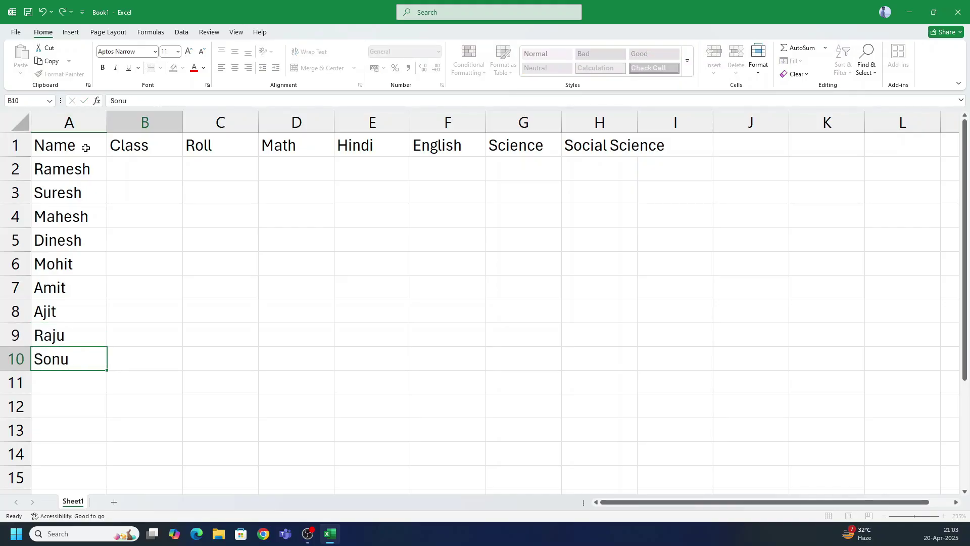
pyautogui.press('Return')
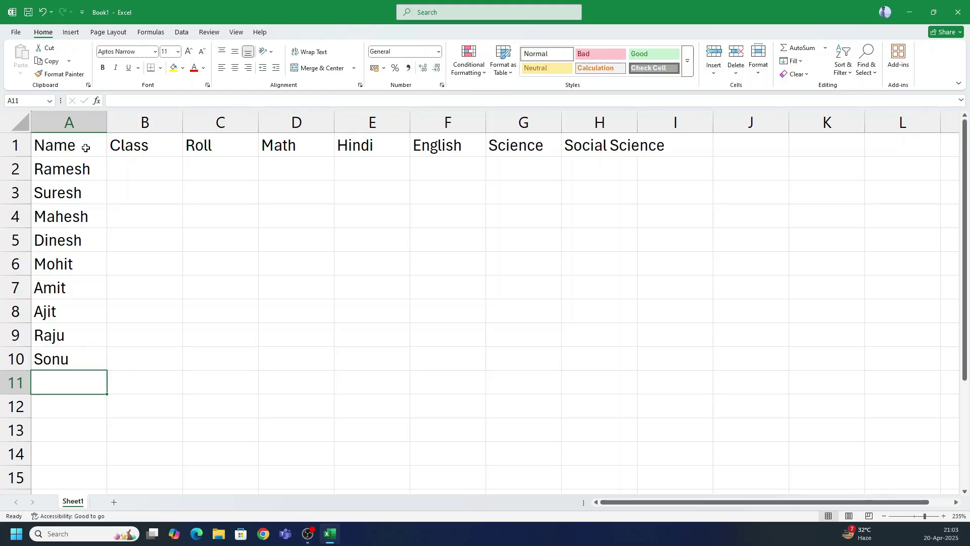
pyautogui.write('Monu')
pyautogui.press('Tab')
# Enter 5 as the first student's class in B2
pyautogui.press('Up')
pyautogui.press('Up')
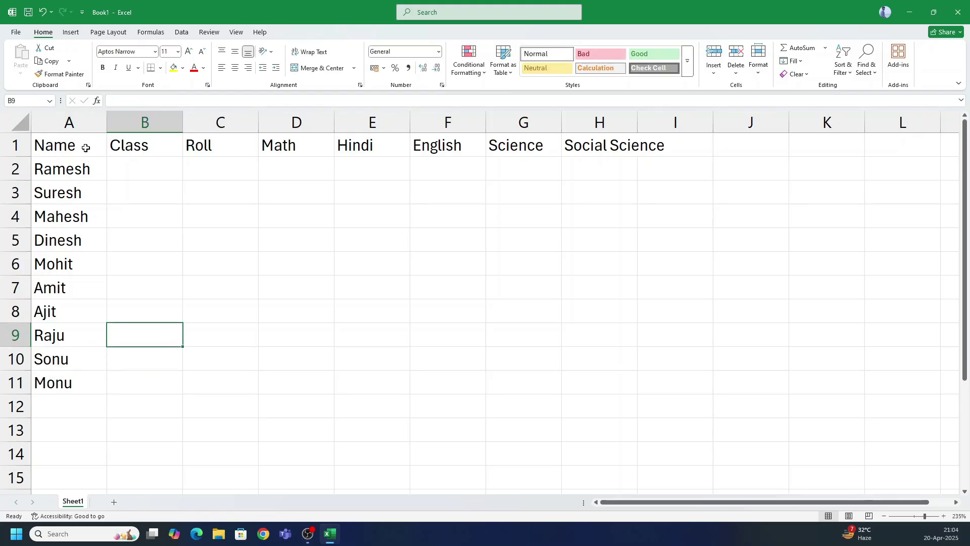
pyautogui.press('Up')
pyautogui.press('Up')
pyautogui.press('Up')
pyautogui.press('Up')
pyautogui.press('Up')
pyautogui.press('Up')
pyautogui.press('Up')
pyautogui.press('Up')
pyautogui.press('Down')
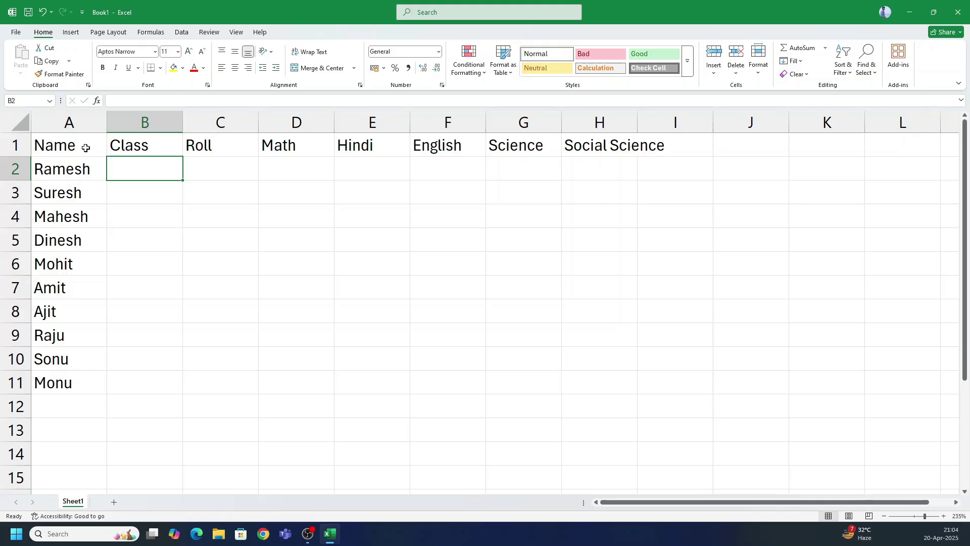
pyautogui.write('5')
pyautogui.press('Return')
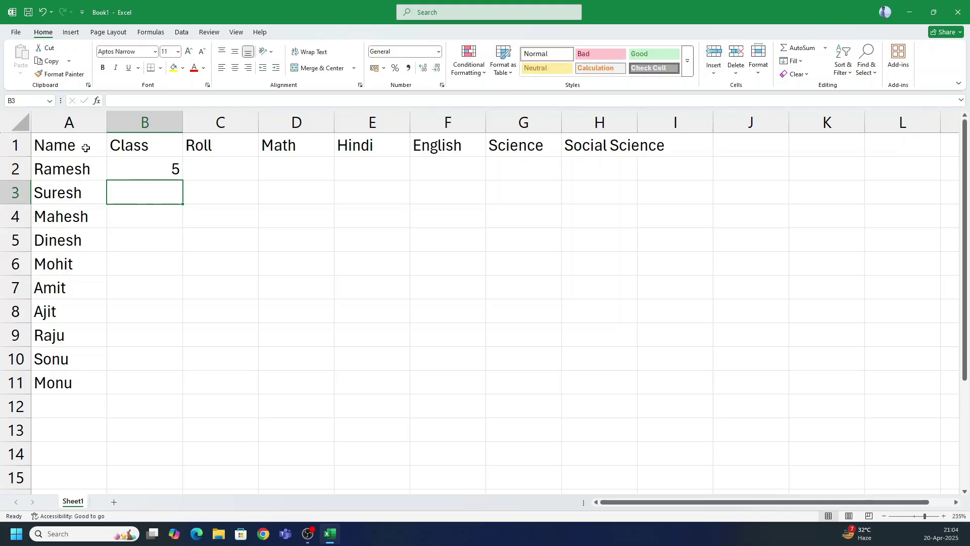
# Fill the class value from B2 down through B11 for all the listed students
pyautogui.press('Up')
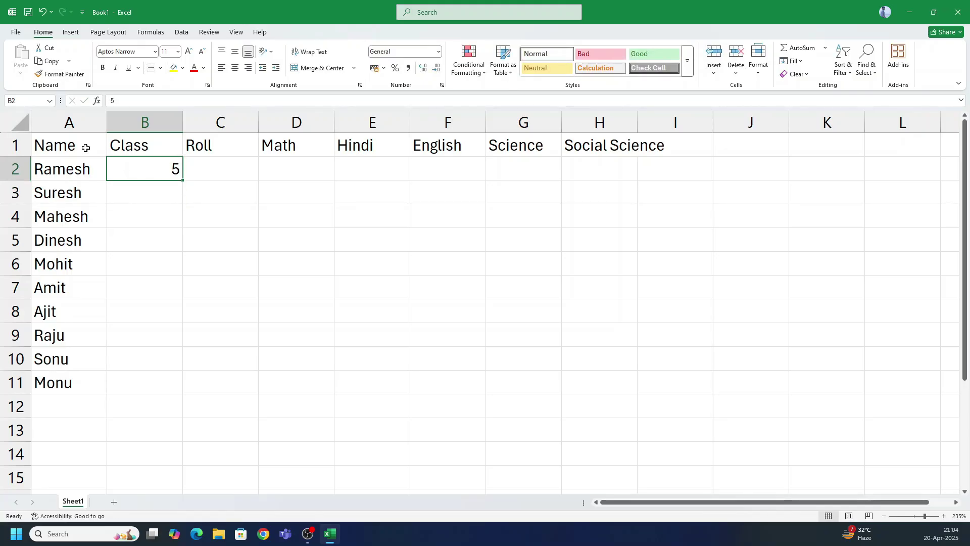
pyautogui.hotkey('shift', 'Down')
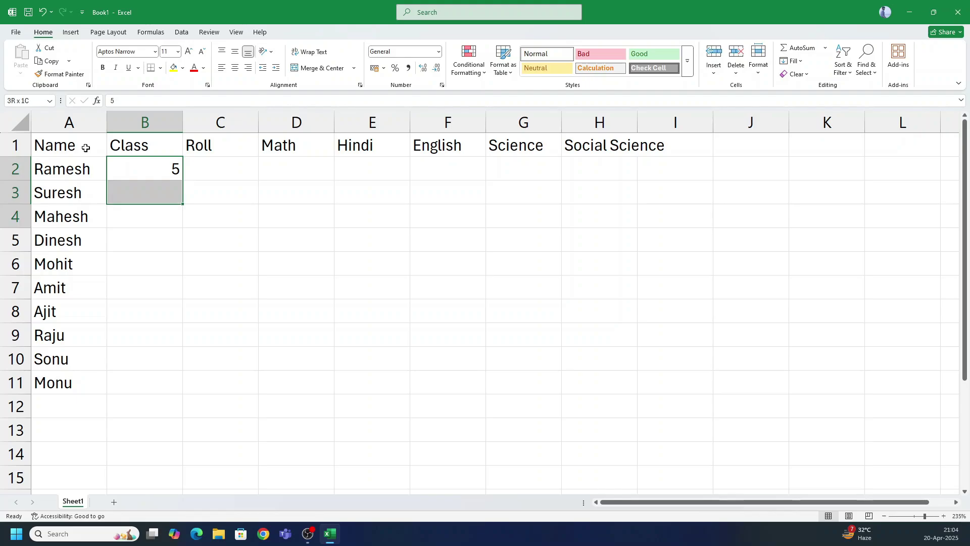
pyautogui.hotkey('shift', 'Down')
pyautogui.hotkey('shift', 'Down')
pyautogui.hotkey('shift', 'Down')
pyautogui.hotkey('shift', 'Down')
pyautogui.hotkey('shift', 'Down')
pyautogui.hotkey('shift', 'Down')
pyautogui.hotkey('shift', 'Down')
pyautogui.hotkey('shift', 'Down')
pyautogui.hotkey('shift', 'Down')
pyautogui.hotkey('shift', 'Down')
pyautogui.hotkey('shift', 'Down')
pyautogui.hotkey('shift', 'Down')
pyautogui.hotkey('shift', 'Up')
pyautogui.hotkey('shift', 'Up')
pyautogui.hotkey('shift', 'Up')
pyautogui.hotkey('shift', 'Up')
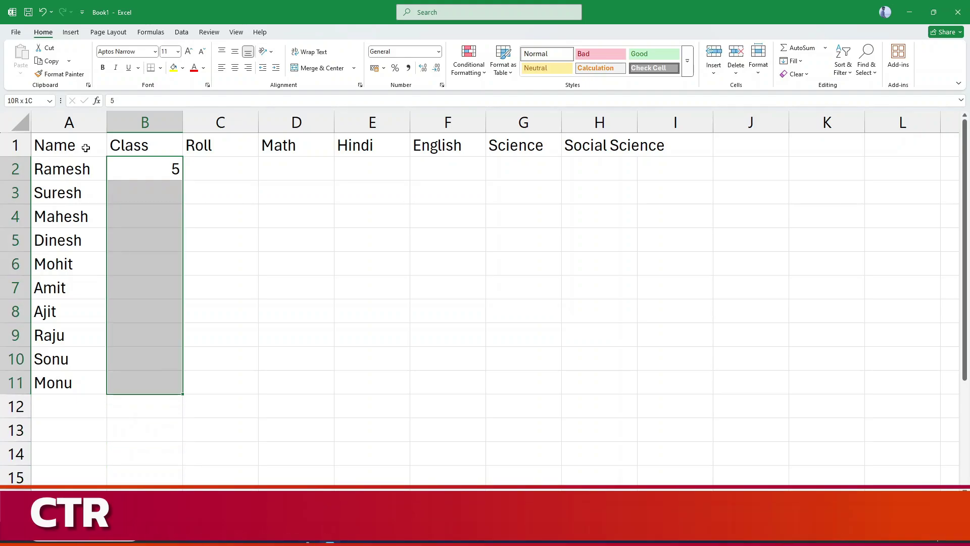
pyautogui.hotkey('ctrl', 'd')
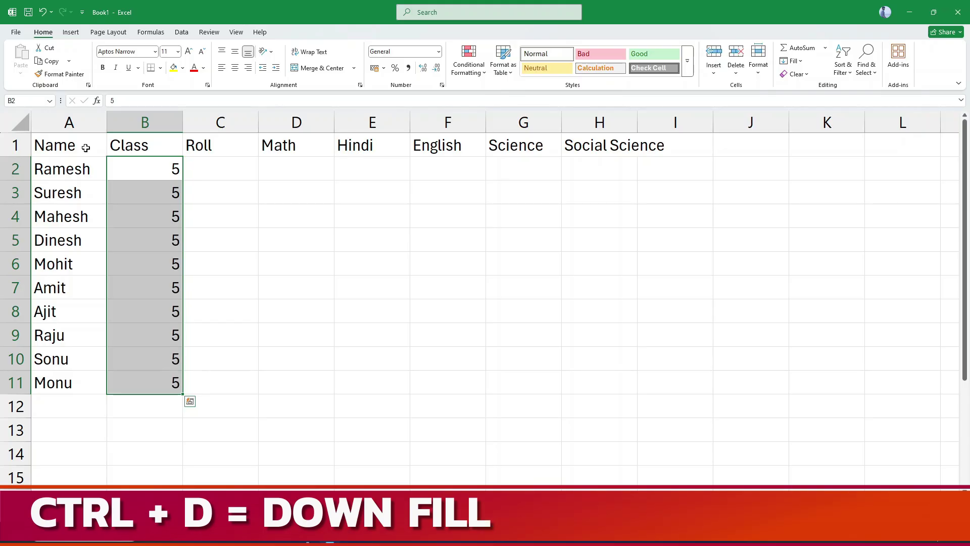
# Number the Roll column from 1 to 10 in C2:C11 by entering 1 in C2 and extending it as a series
pyautogui.press('Up')
pyautogui.press('Down')
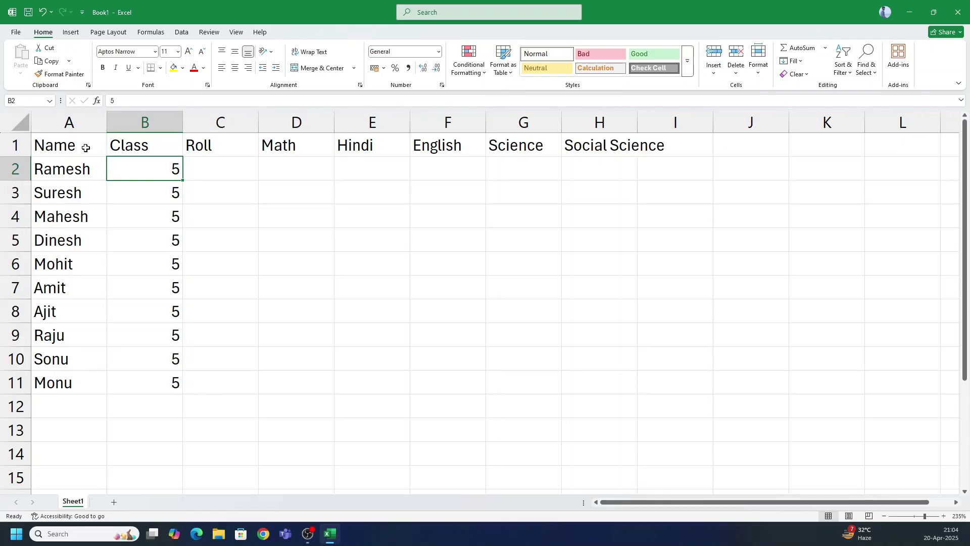
pyautogui.press('Down')
pyautogui.press('Down')
pyautogui.press('Down')
pyautogui.press('Down')
pyautogui.press('Down')
pyautogui.press('Down')
pyautogui.press('Down')
pyautogui.press('Down')
pyautogui.press('Down')
pyautogui.press('Right')
pyautogui.press('Up')
pyautogui.press('Up')
pyautogui.press('Up')
pyautogui.press('Up')
pyautogui.press('Up')
pyautogui.press('Up')
pyautogui.press('Up')
pyautogui.press('Up')
pyautogui.press('Up')
pyautogui.press('Up')
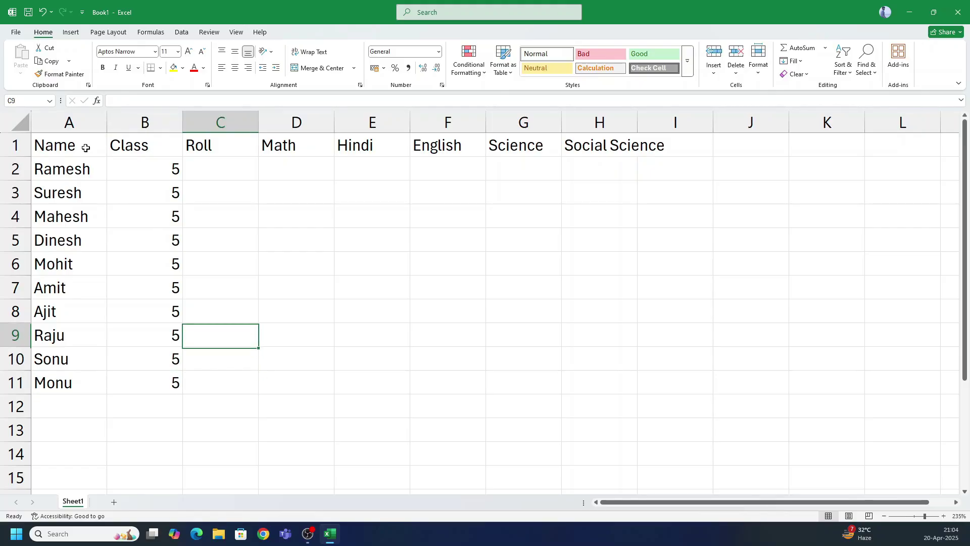
pyautogui.press('Down')
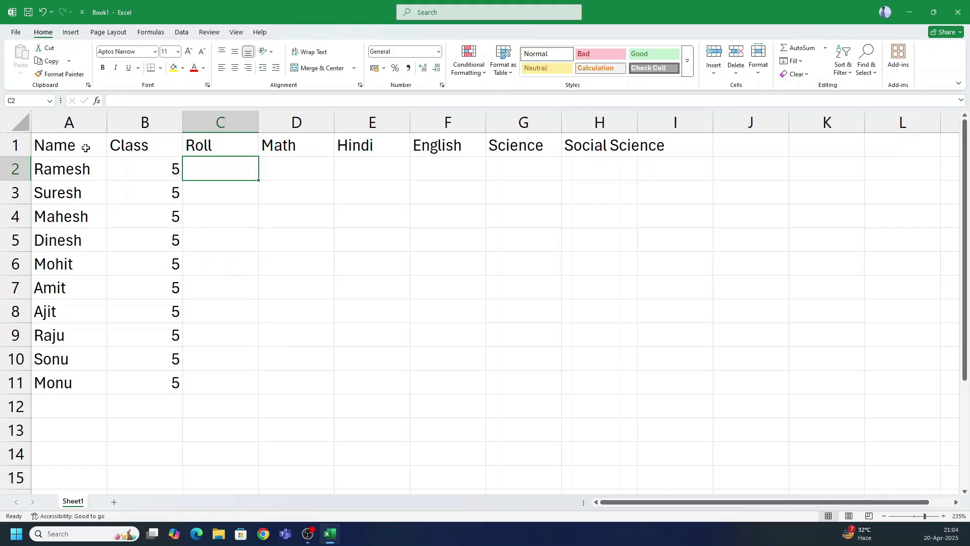
pyautogui.write('1')
pyautogui.press('Return')
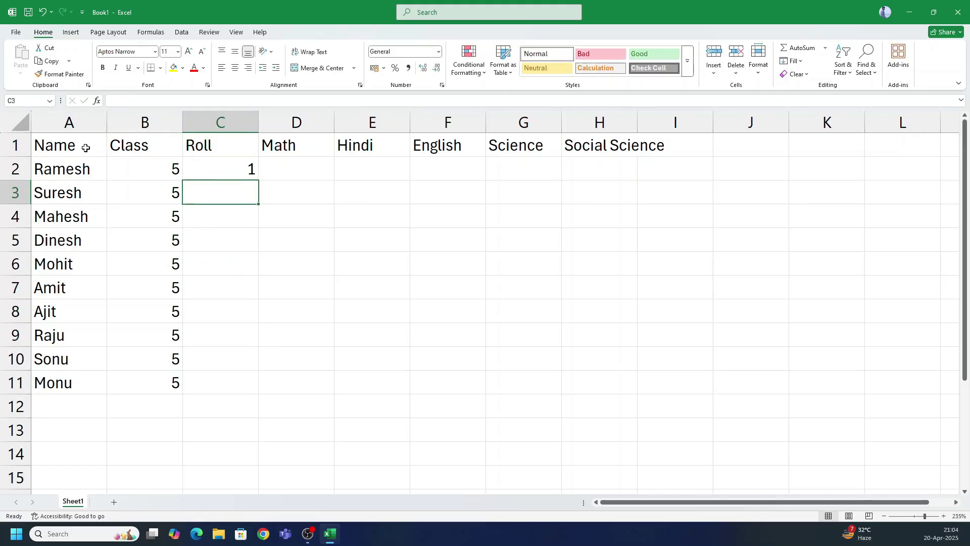
pyautogui.click(219, 169)
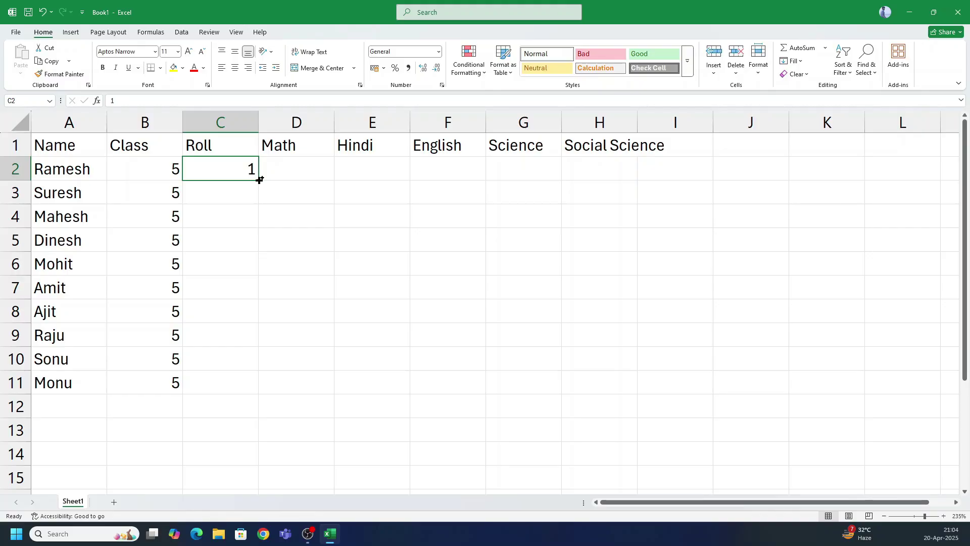
pyautogui.moveTo(258, 178); pyautogui.dragTo(258, 384)
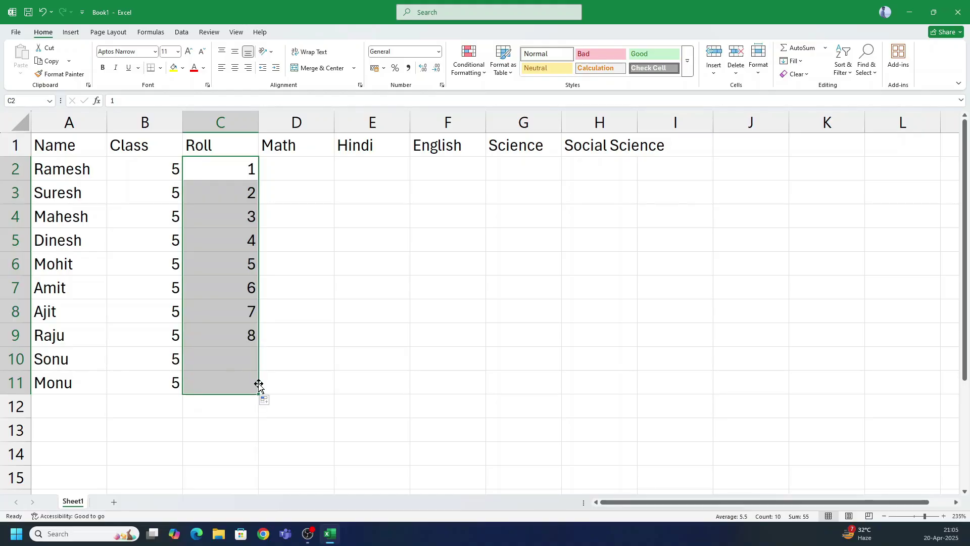
# Enter the first student's marks 68, 69, 85, 74 and 85 across D2:H2, from Math to Social Science
pyautogui.click(294, 174)
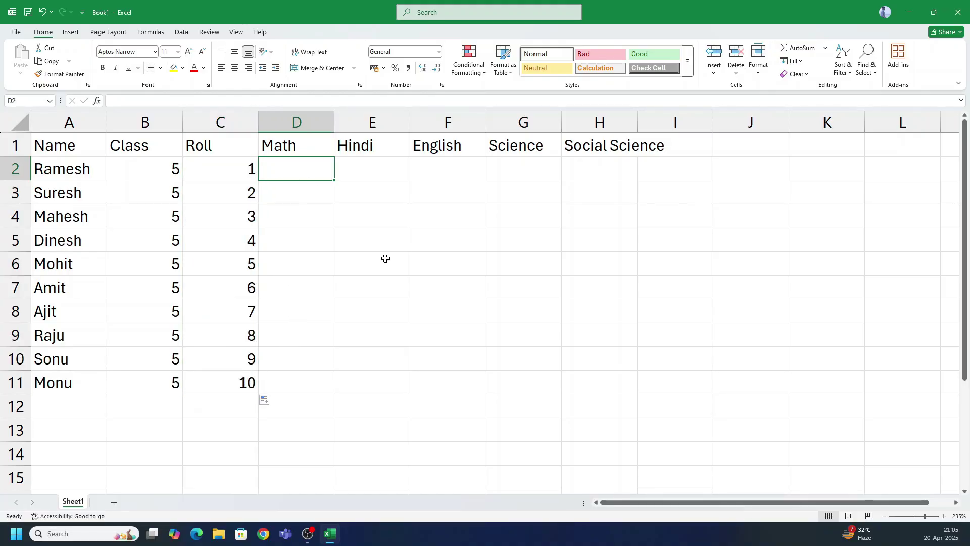
pyautogui.write('68')
pyautogui.press('Tab')
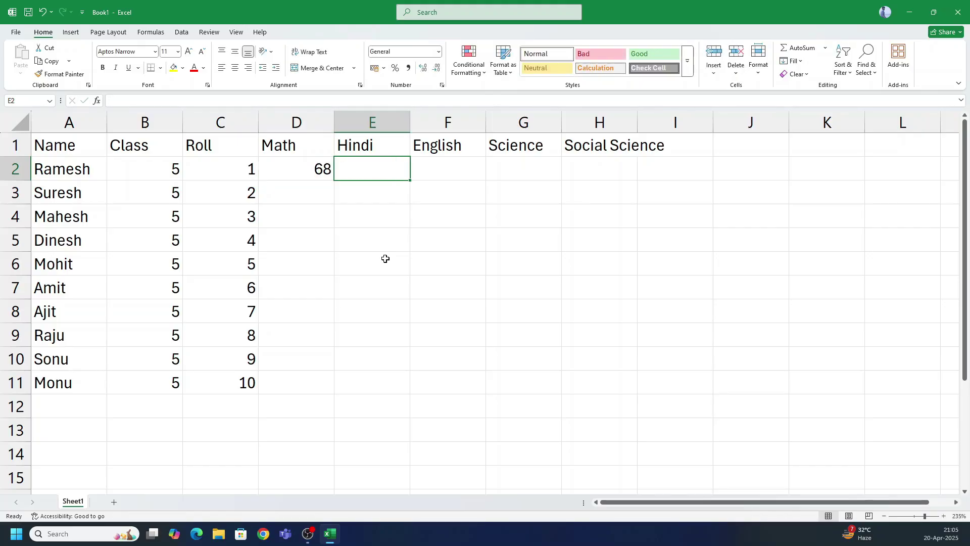
pyautogui.write('69')
pyautogui.press('Tab')
pyautogui.write('85')
pyautogui.press('Tab')
pyautogui.write('74')
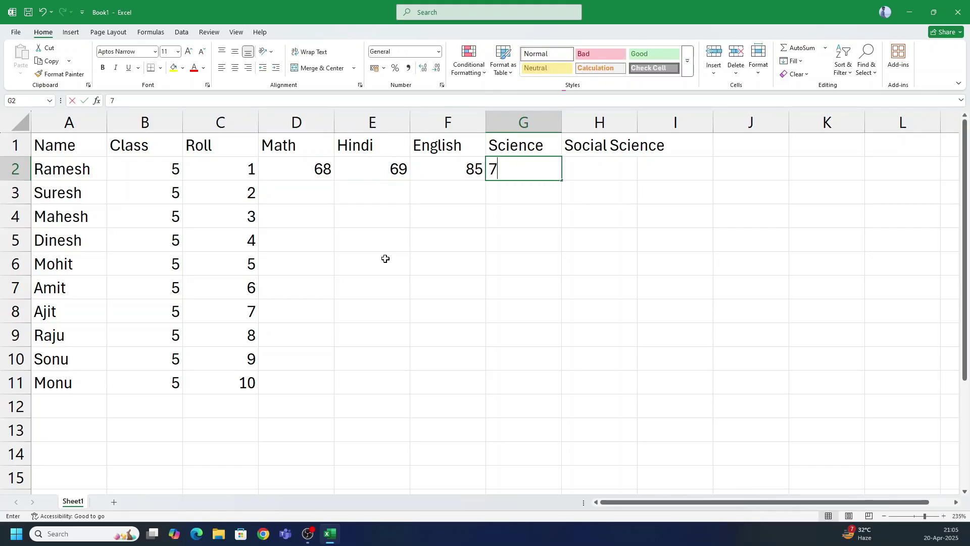
pyautogui.press('Tab')
pyautogui.write('85')
pyautogui.press('Tab')
# Enter the second student's marks 52, 54, 74, 85 and 96 across D3:H3, from Math to Social Science
pyautogui.press('Down')
pyautogui.press('Down')
pyautogui.press('Left')
pyautogui.press('Left')
pyautogui.press('Left')
pyautogui.press('Left')
pyautogui.press('Left')
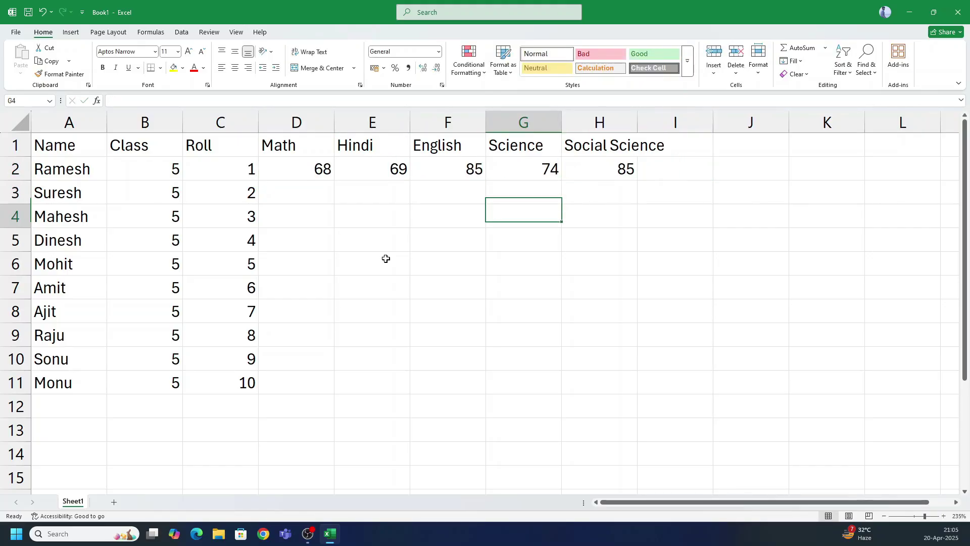
pyautogui.press('Up')
pyautogui.write('52')
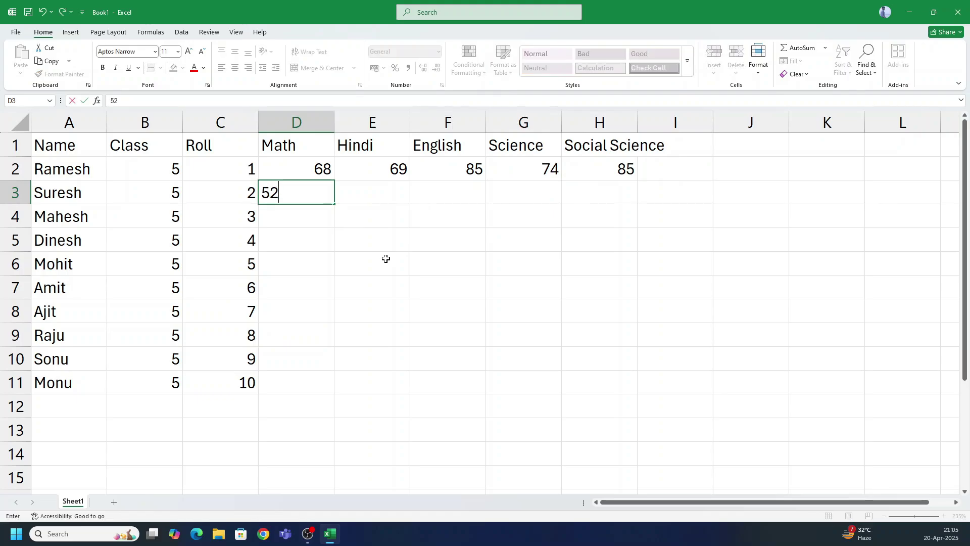
pyautogui.press('Tab')
pyautogui.write('54')
pyautogui.press('Tab')
pyautogui.write('74')
pyautogui.press('Tab')
pyautogui.write('85')
pyautogui.press('Tab')
pyautogui.write('965')
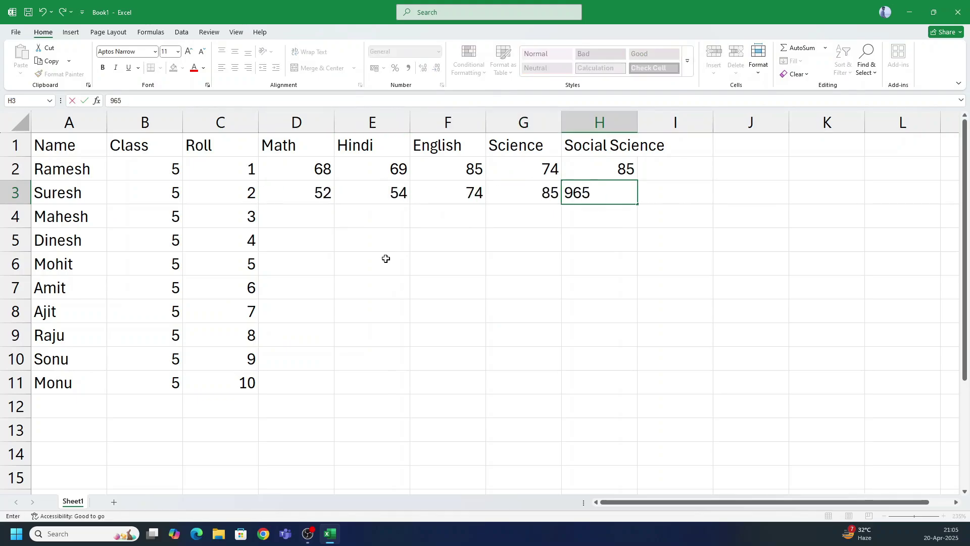
pyautogui.press('BackSpace')
pyautogui.press('Tab')
# Enter the third student's marks 65, 85, 74, 85 and 96 across D4:H4
pyautogui.press('Left')
pyautogui.press('Down')
pyautogui.press('Left')
pyautogui.press('Left')
pyautogui.press('Left')
pyautogui.press('Left')
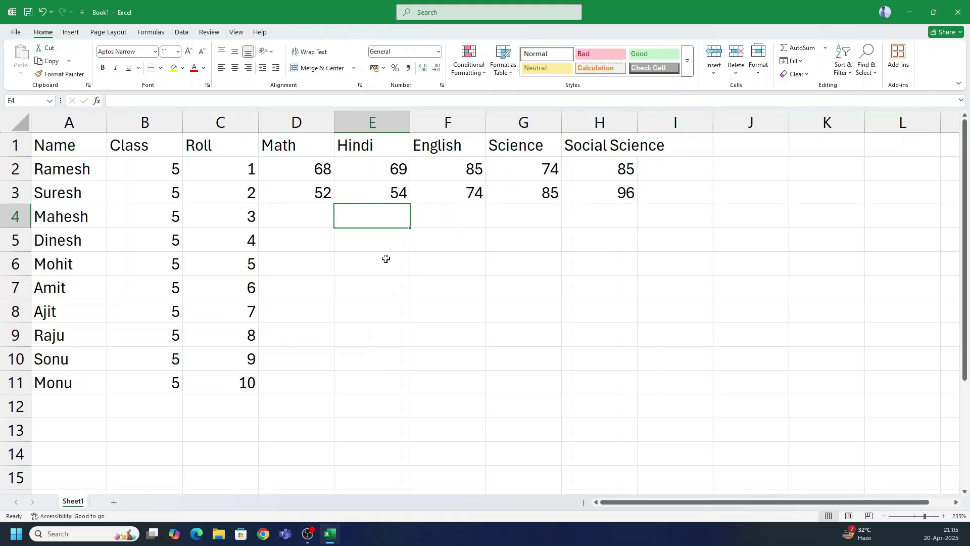
pyautogui.write('65')
pyautogui.press('Tab')
pyautogui.write('85')
pyautogui.press('Tab')
pyautogui.write('74')
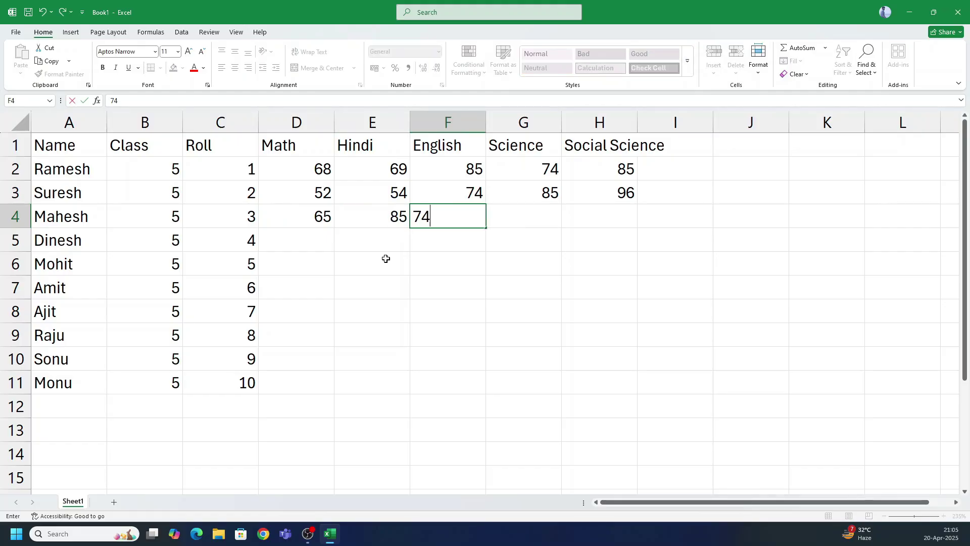
pyautogui.press('Tab')
pyautogui.write('85')
pyautogui.press('Tab')
pyautogui.write('96')
pyautogui.press('Tab')
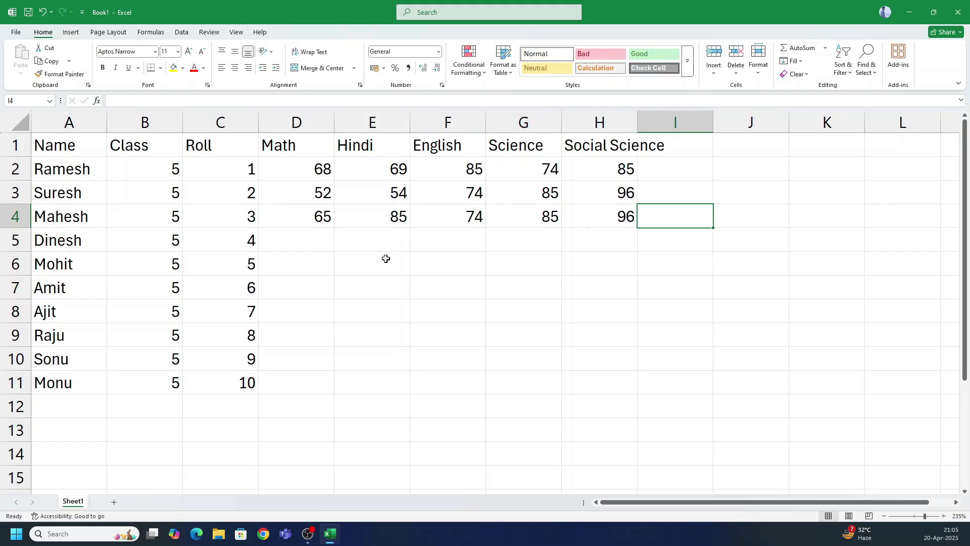
# Enter the fourth student's marks 65, 85, 41, 52 and 658 across D5:H5
pyautogui.press('Left')
pyautogui.press('Down')
pyautogui.press('Left')
pyautogui.press('Left')
pyautogui.press('Left')
pyautogui.press('Left')
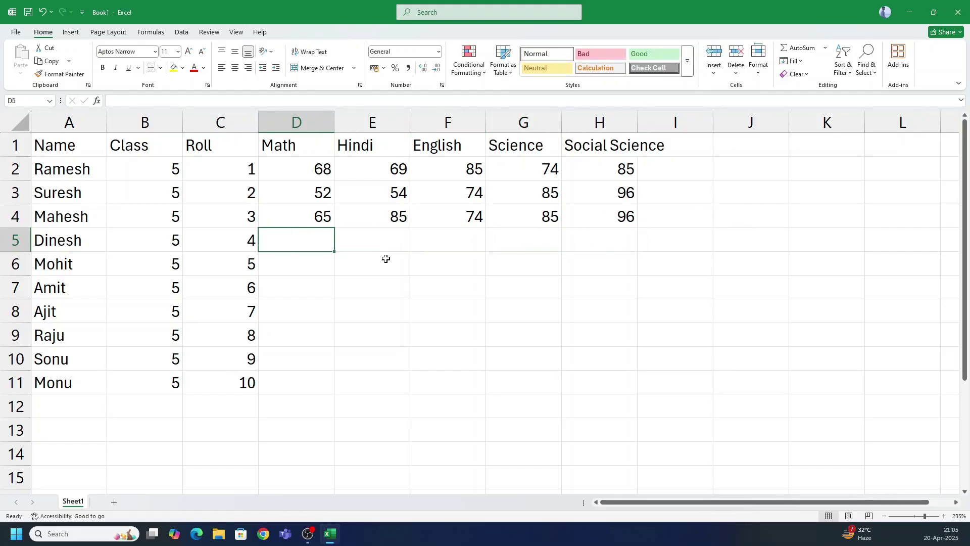
pyautogui.write('65')
pyautogui.press('Tab')
pyautogui.write('85')
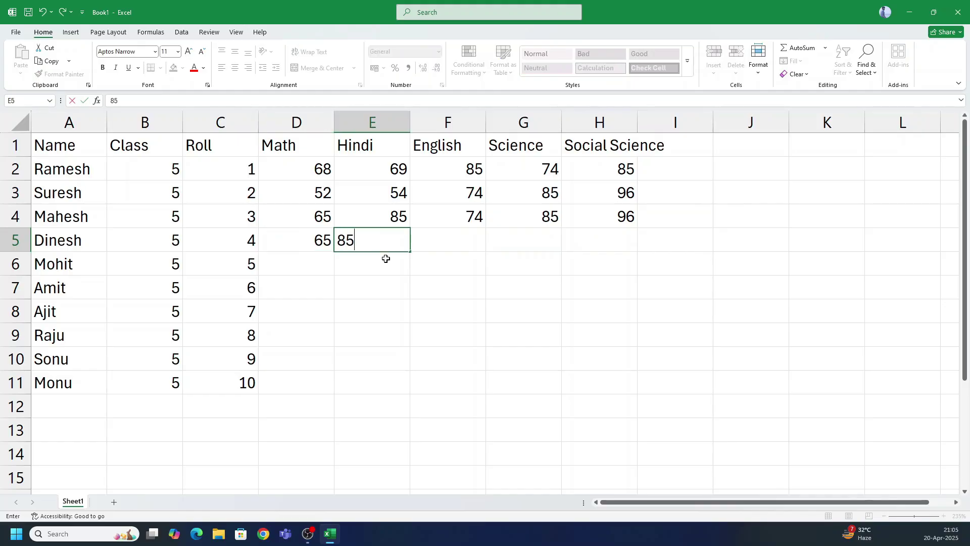
pyautogui.press('Tab')
pyautogui.write('41\t52\t658')
pyautogui.press('Return')
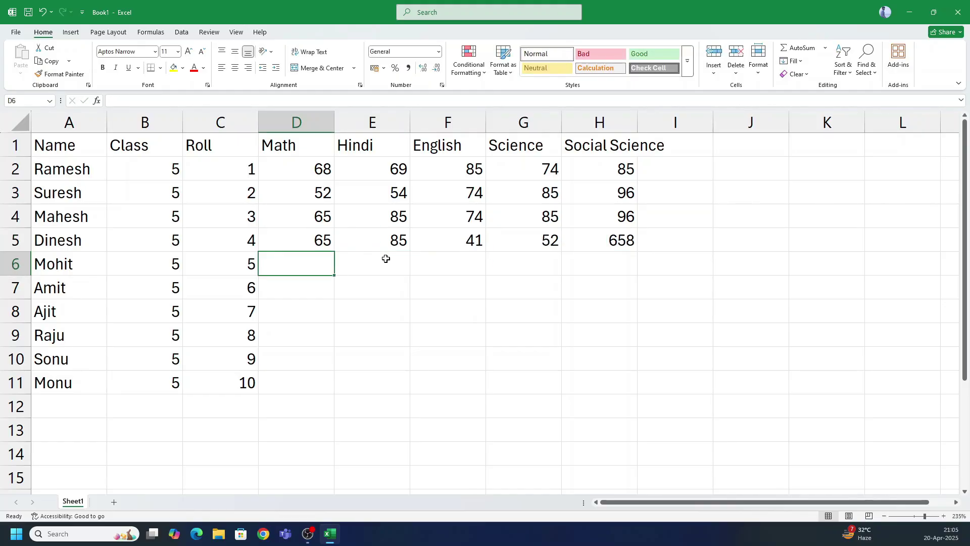
# Correct the fourth student's Social Science mark in H5 to 65
pyautogui.click(627, 236)
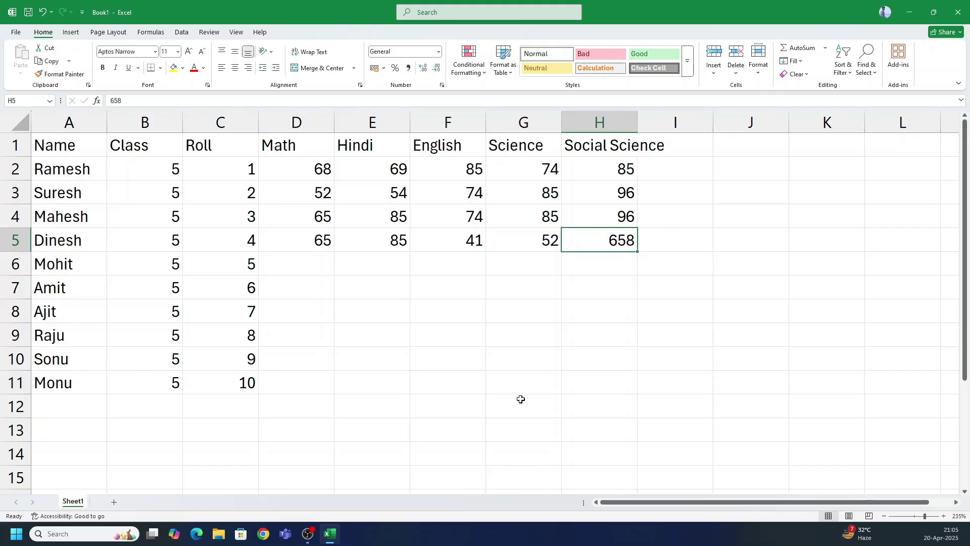
pyautogui.moveTo(299, 168); pyautogui.dragTo(584, 383)
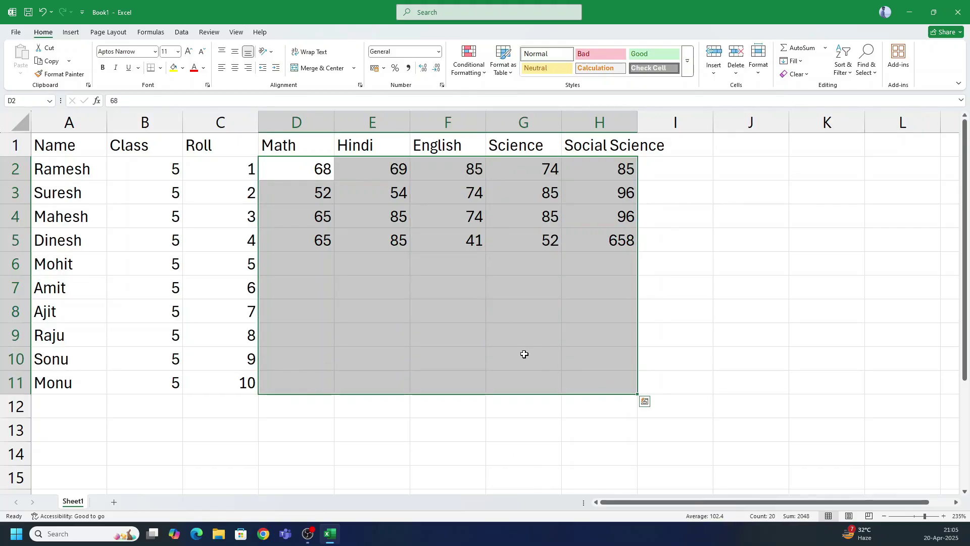
pyautogui.click(536, 336)
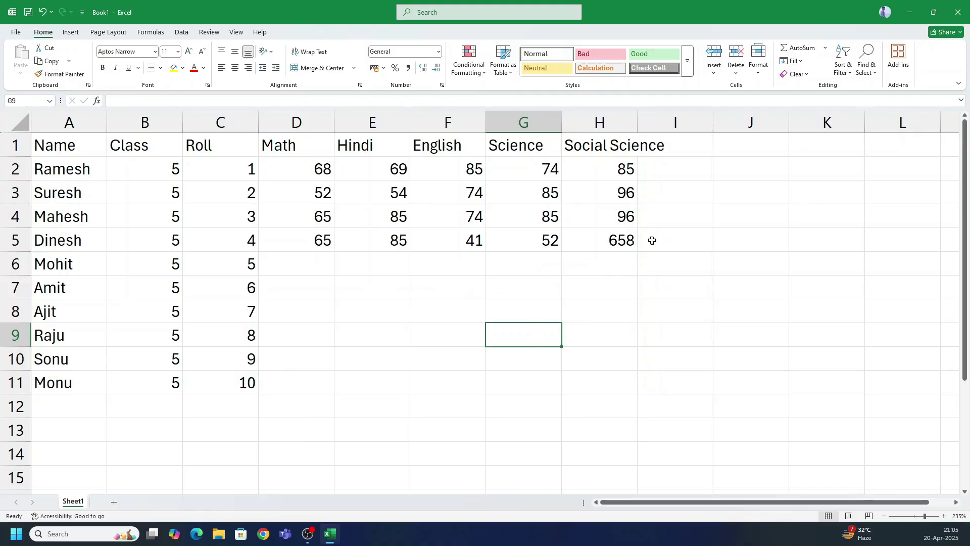
pyautogui.click(617, 242)
pyautogui.press('F2')
pyautogui.press('BackSpace')
pyautogui.press('Tab')
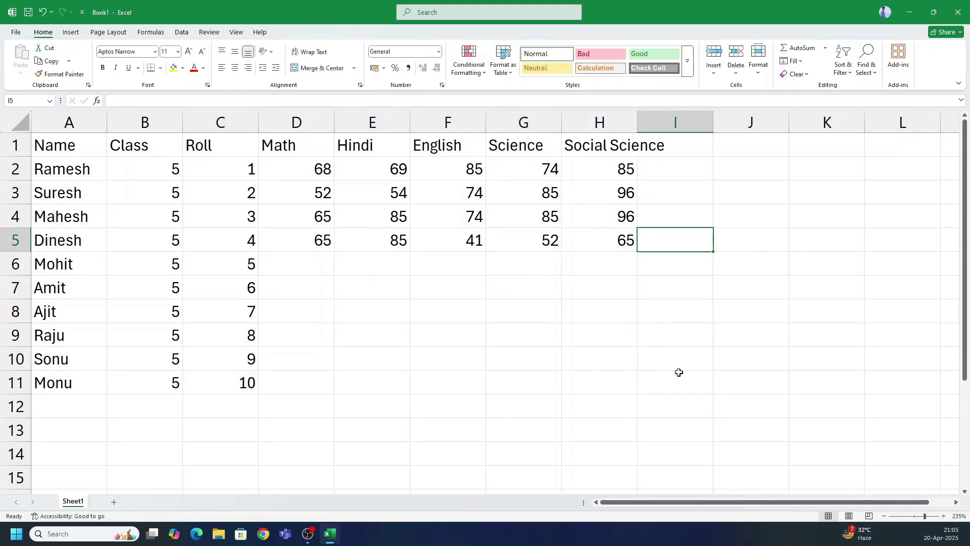
# Apply data validation to the marks range D2:H11, allowing only whole numbers between 0 and 100
pyautogui.click(601, 358)
pyautogui.moveTo(298, 177); pyautogui.dragTo(617, 384)
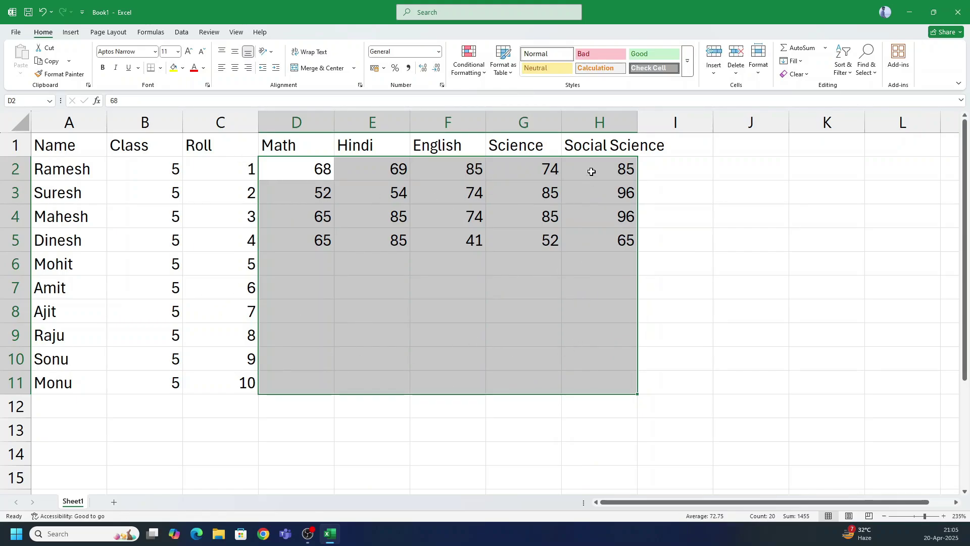
pyautogui.moveTo(624, 387)
pyautogui.click(181, 32)
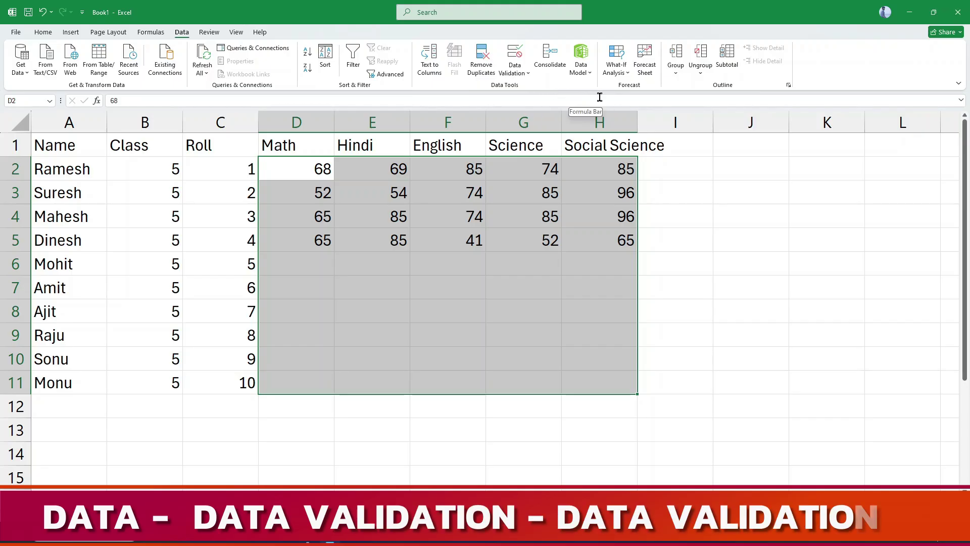
pyautogui.click(525, 75)
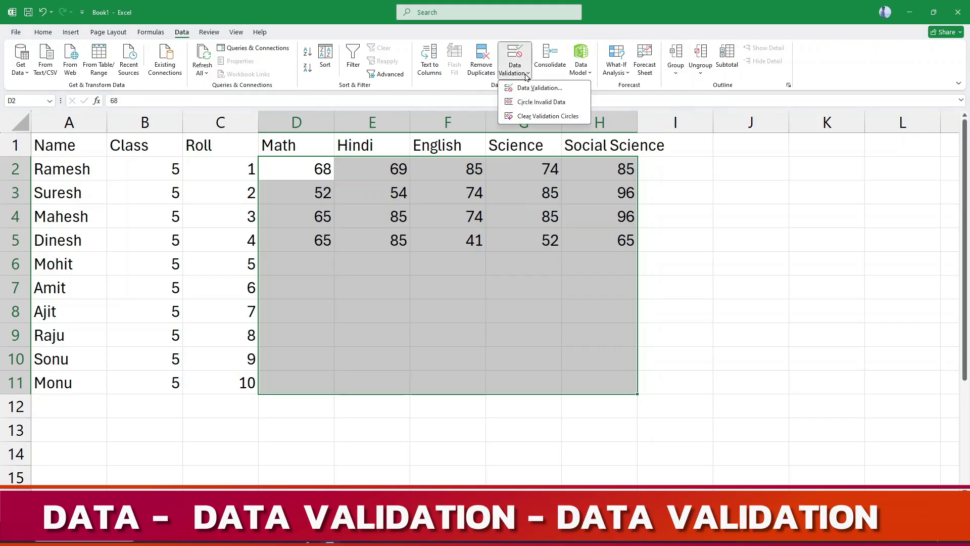
pyautogui.click(549, 91)
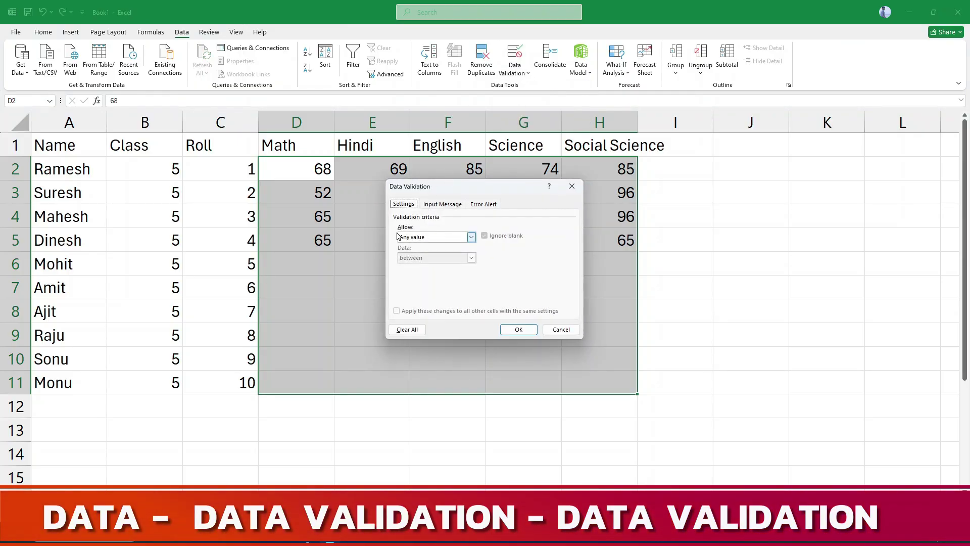
pyautogui.click(455, 238)
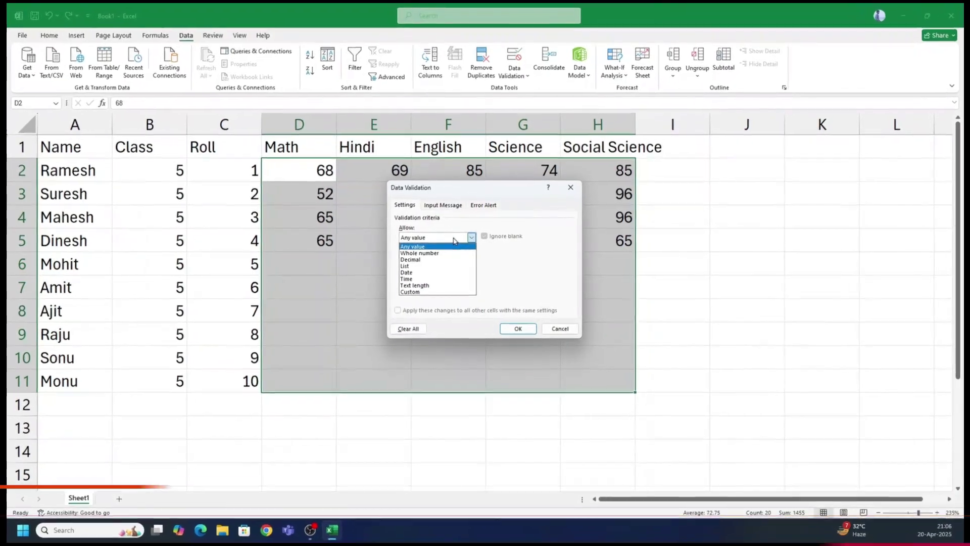
pyautogui.click(454, 253)
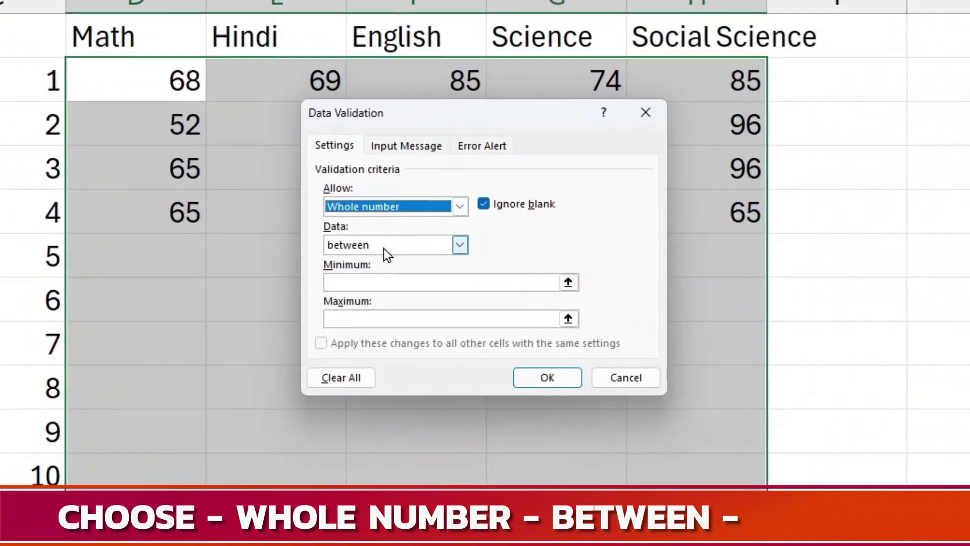
pyautogui.click(408, 253)
pyautogui.click(408, 262)
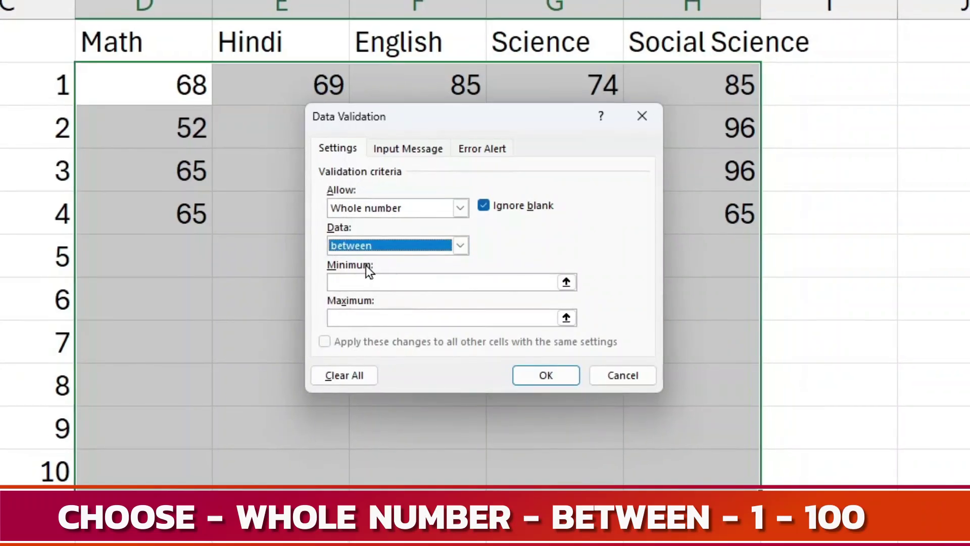
pyautogui.click(368, 281)
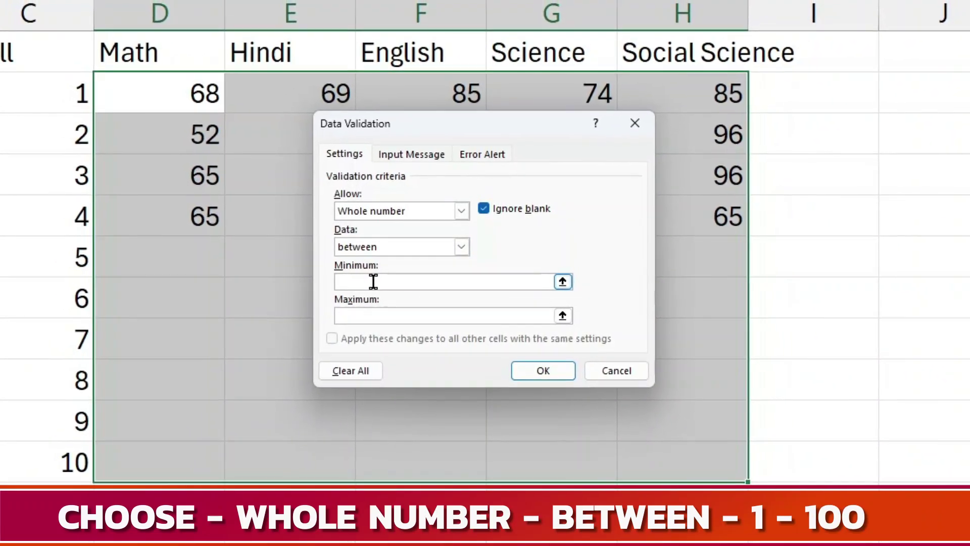
pyautogui.write('0')
pyautogui.press('Tab')
pyautogui.write('100')
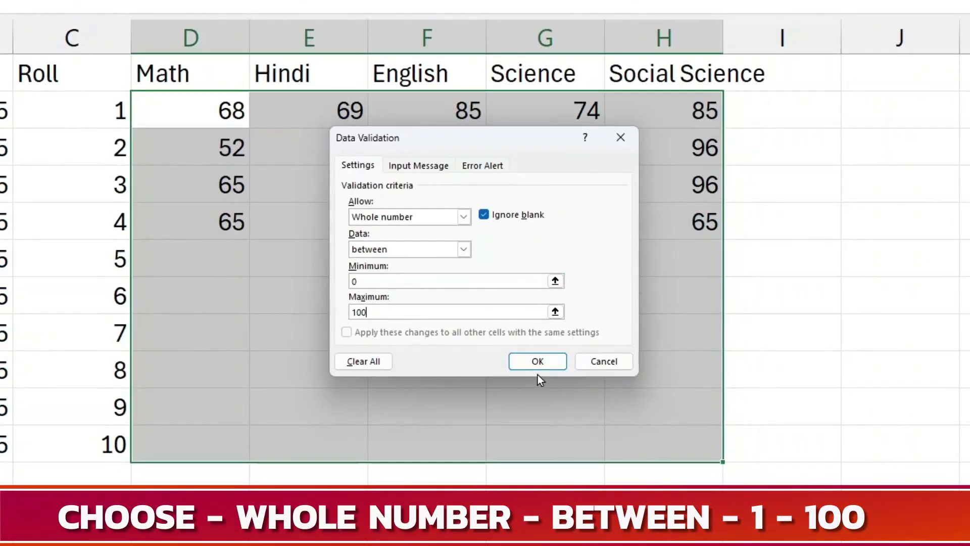
pyautogui.click(530, 361)
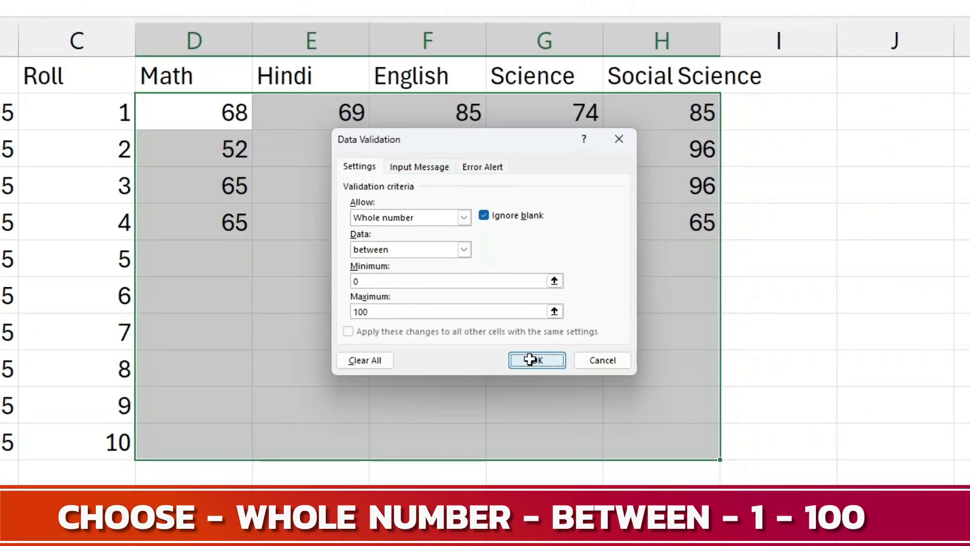
# Enter the fifth student's marks 65, 85, 74 and 85 across D6:G6, from Math to Science
pyautogui.click(185, 261)
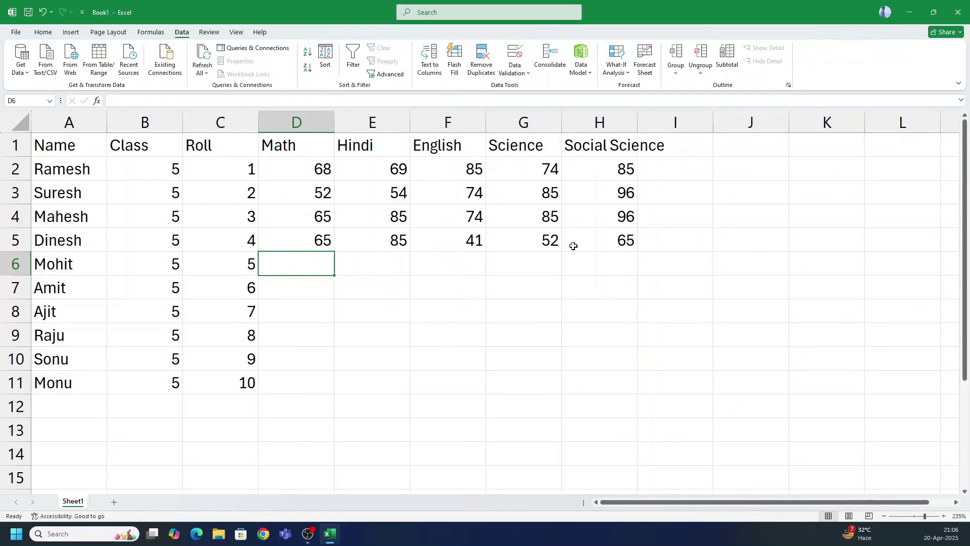
pyautogui.write('65')
pyautogui.press('Tab')
pyautogui.write('85')
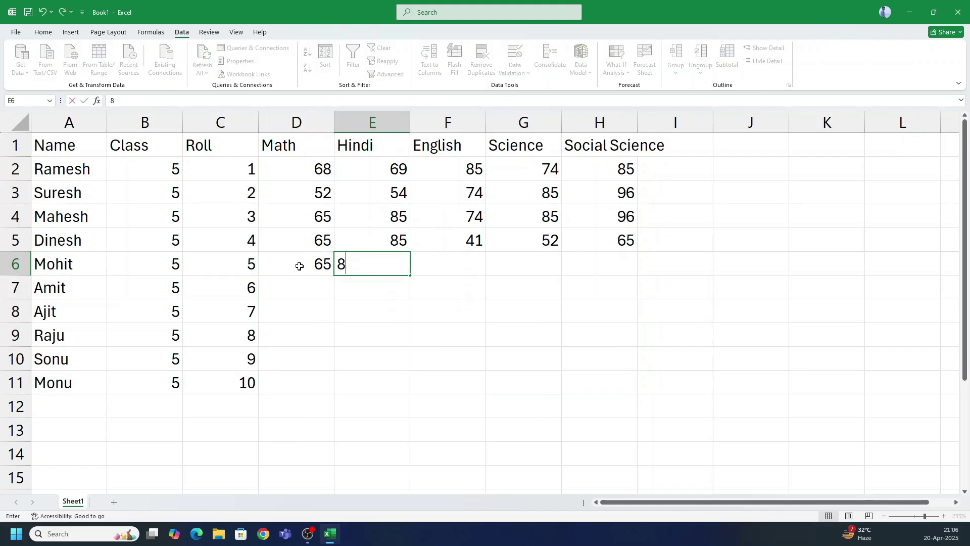
pyautogui.press('Tab')
pyautogui.write('74')
pyautogui.press('Tab')
pyautogui.write('85')
pyautogui.press('Tab')
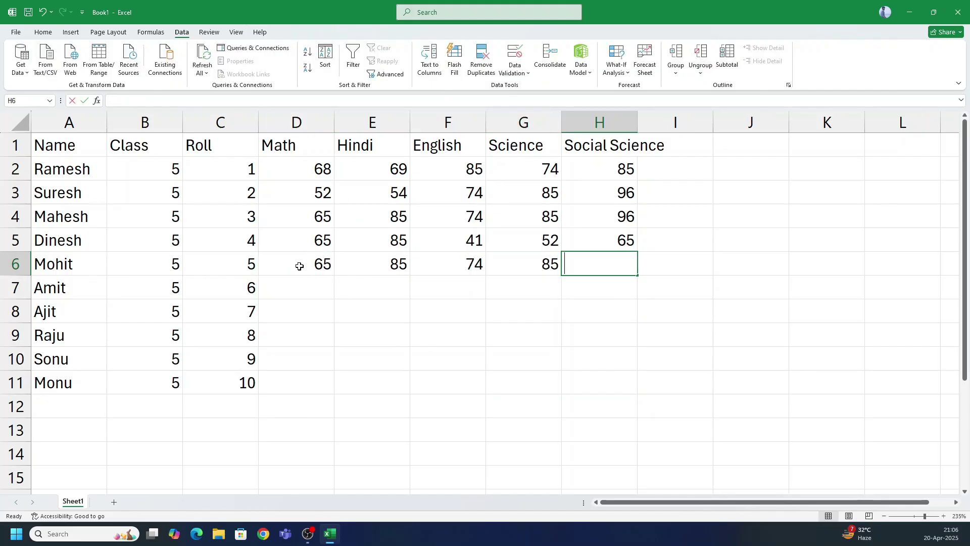
# Test the validation rule by trying the out-of-range marks 652, 101 and -1 in H6
pyautogui.write('652')
pyautogui.press('Return')
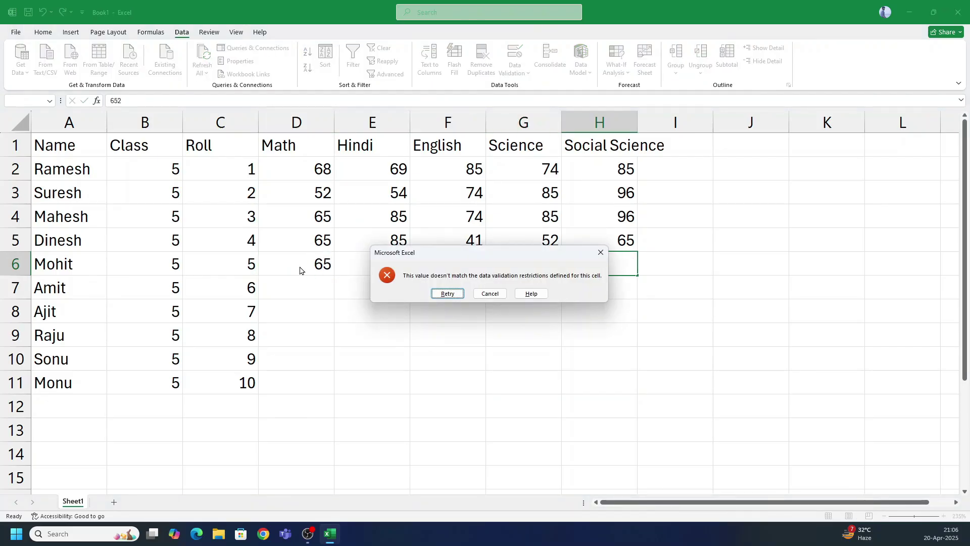
pyautogui.moveTo(448, 247); pyautogui.dragTo(437, 313)
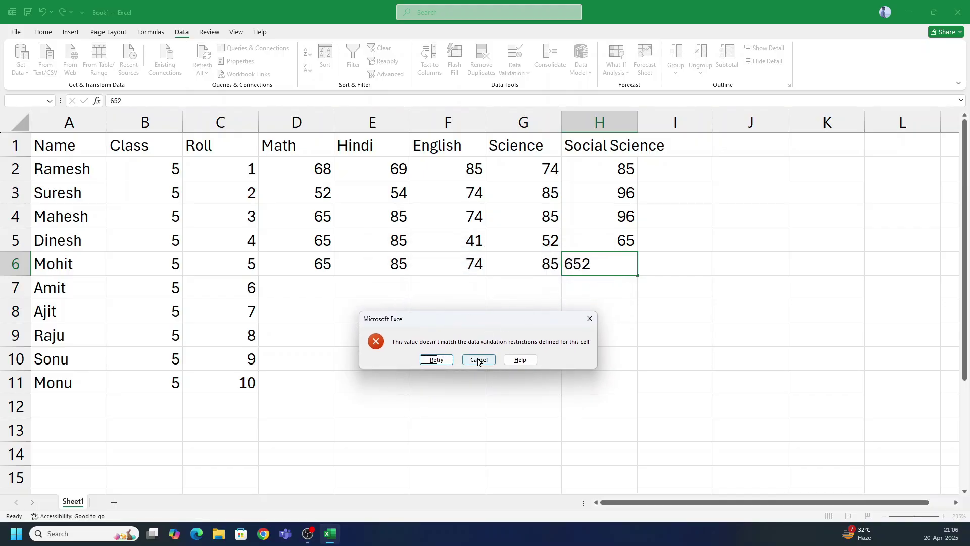
pyautogui.click(438, 363)
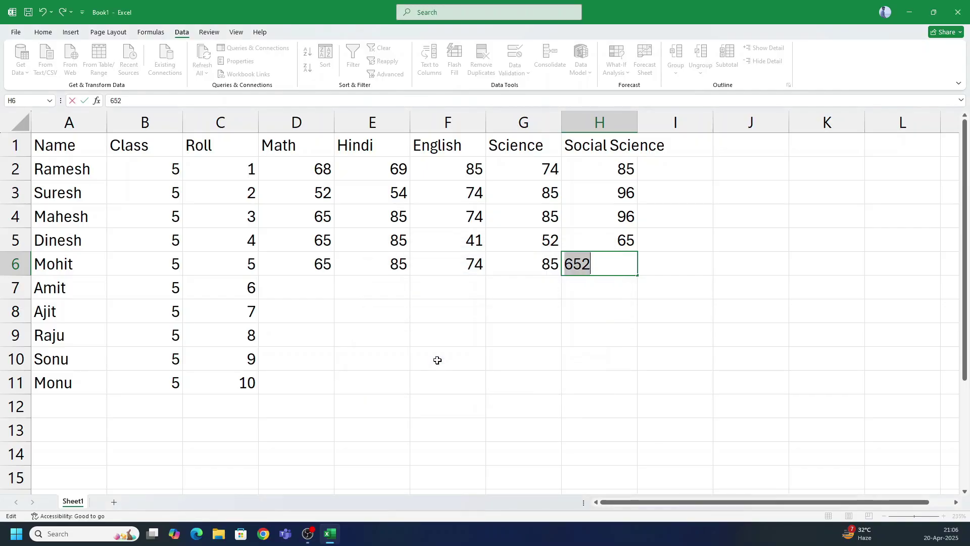
pyautogui.press('Return')
pyautogui.click(438, 293)
pyautogui.write('101')
pyautogui.press('Return')
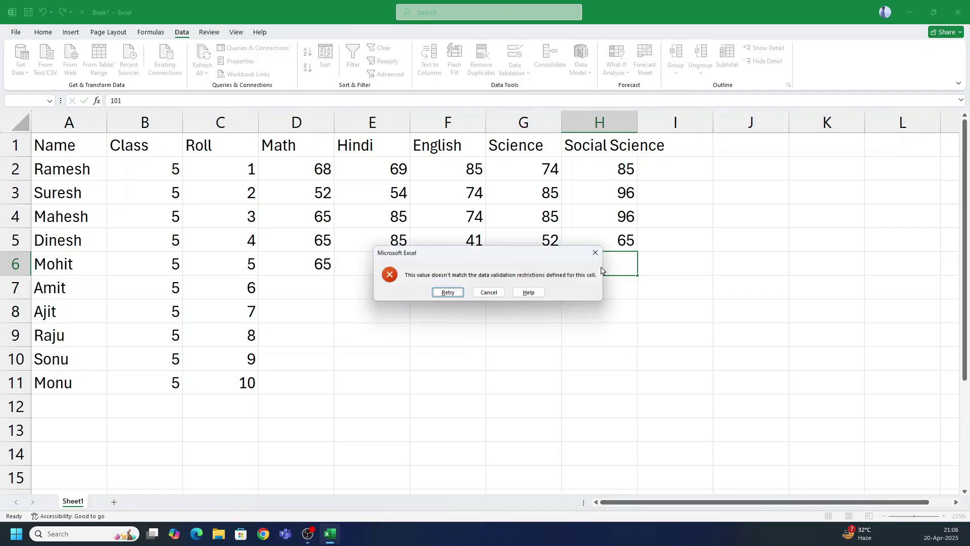
pyautogui.press('Return')
pyautogui.write('-1')
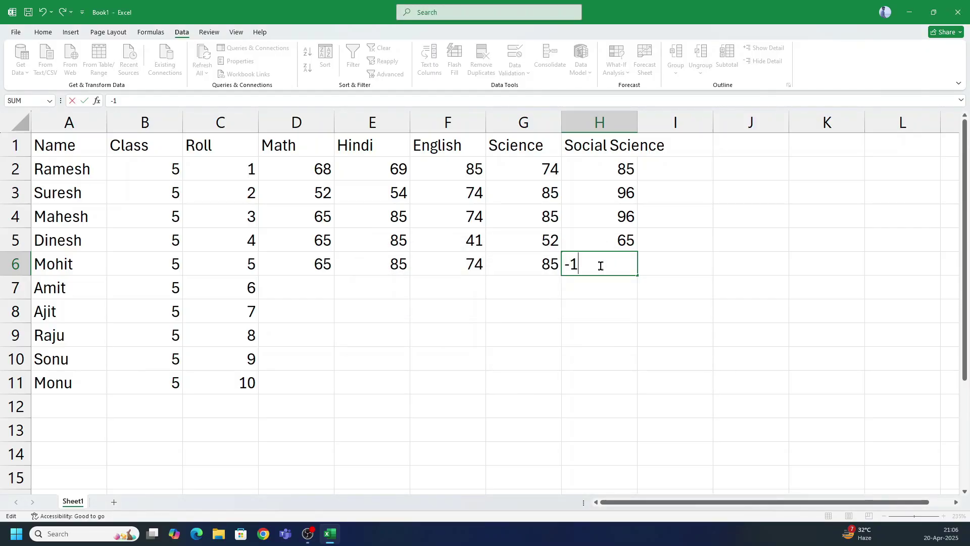
pyautogui.press('Return')
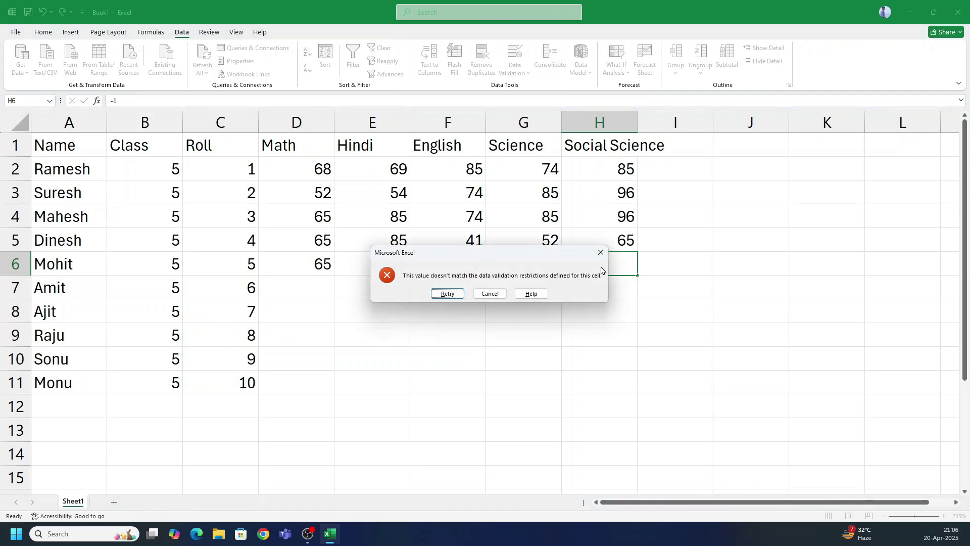
# Test the limits of the validation rule by entering 0 and 100 in H6
pyautogui.press('Return')
pyautogui.press('Return')
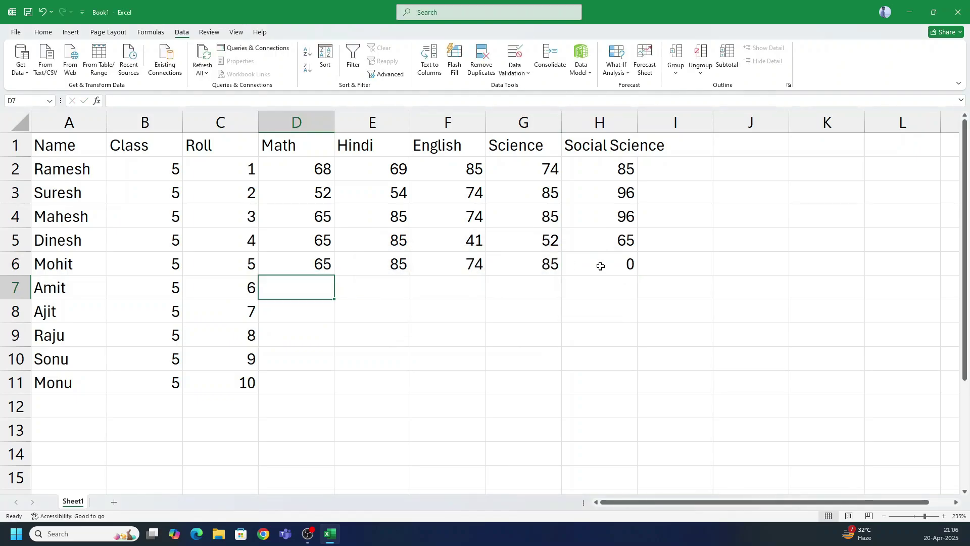
pyautogui.press('Up')
pyautogui.press('Right')
pyautogui.press('Right')
pyautogui.press('Right')
pyautogui.press('Right')
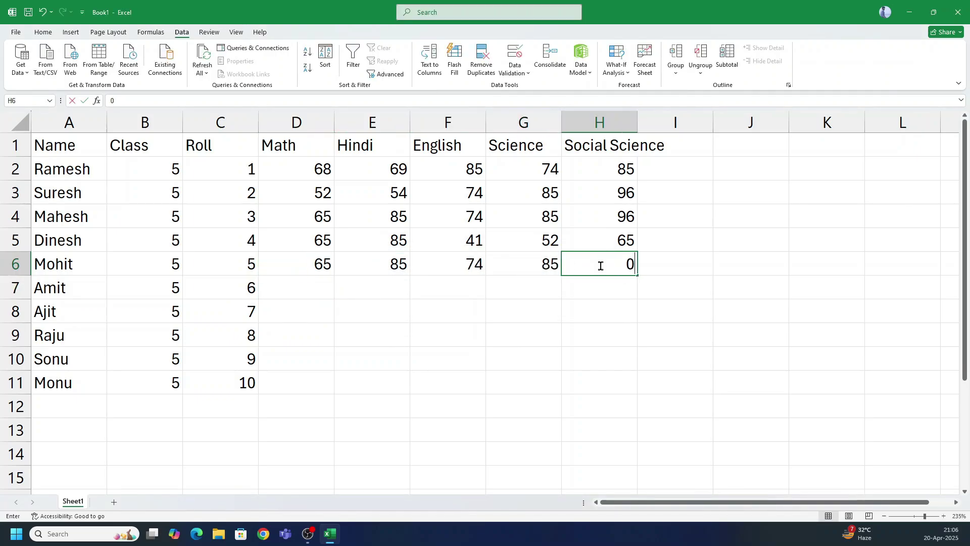
pyautogui.write('100')
pyautogui.press('Return')
# Set the fifth student's Social Science mark in H6 to 52
pyautogui.press('Up')
pyautogui.write('52')
pyautogui.press('Return')
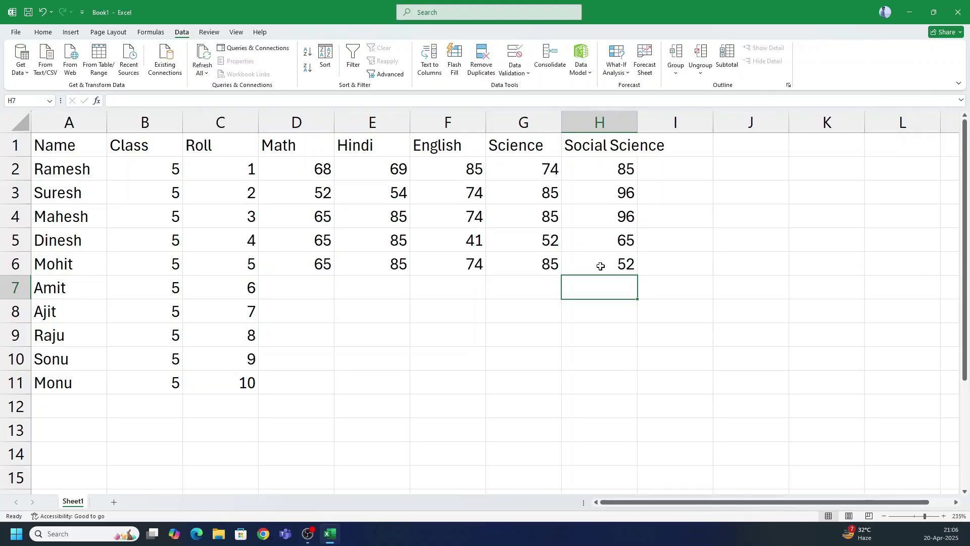
# Enter the sixth student's Math mark 65 in D7 and Hindi mark 95 in E7
pyautogui.press('Left')
pyautogui.press('Left')
pyautogui.press('Left')
pyautogui.press('Left')
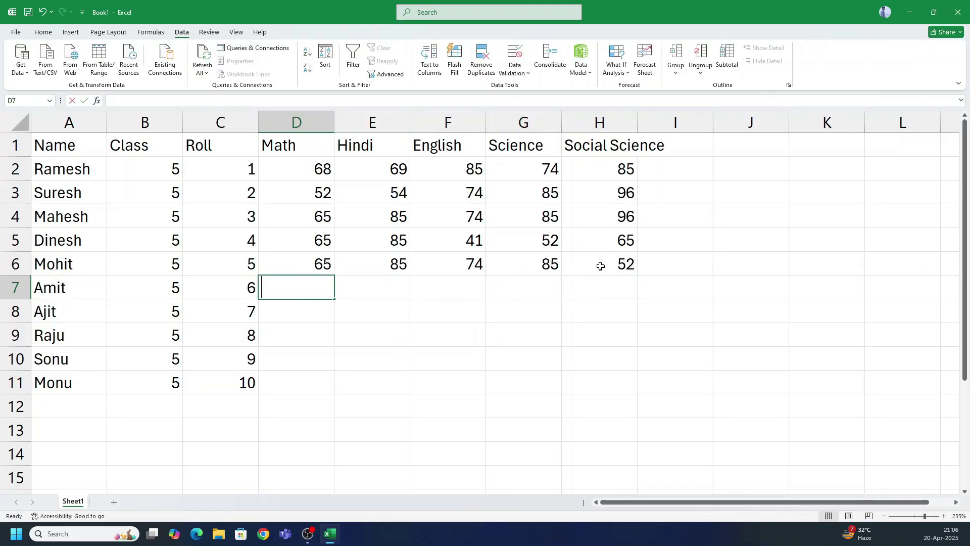
pyautogui.write('65')
pyautogui.press('Right')
pyautogui.write('95')
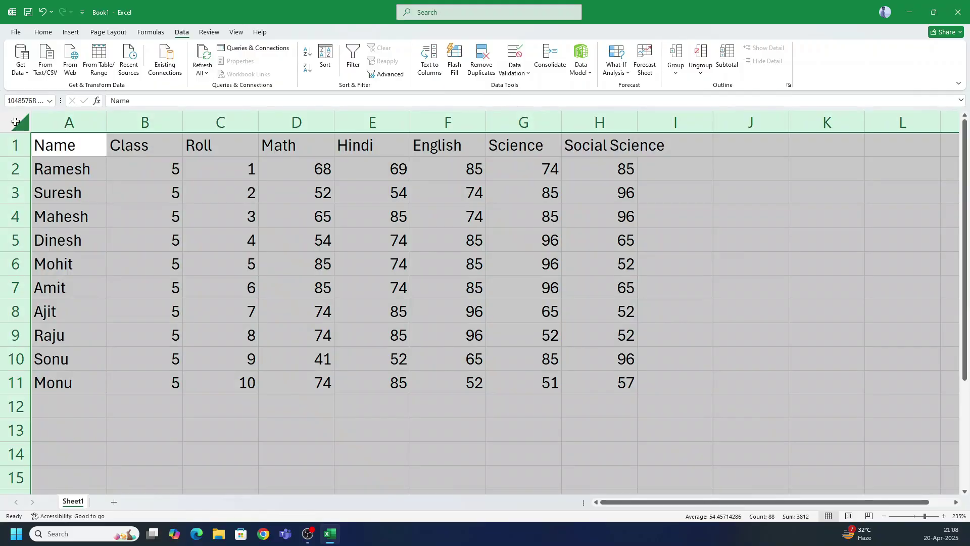
# Auto-fit the widths of all the sheet's columns to their contents
pyautogui.click(16, 122)
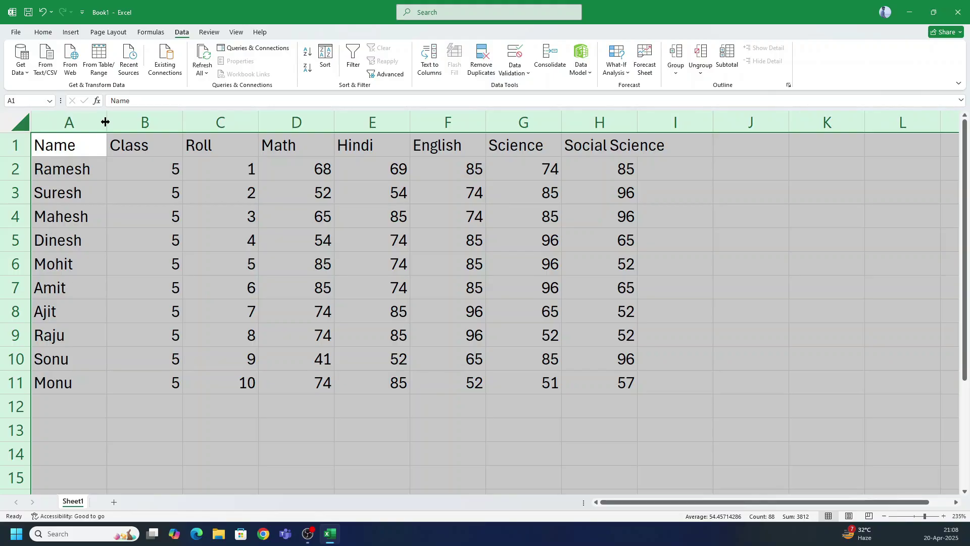
pyautogui.doubleClick(259, 125)
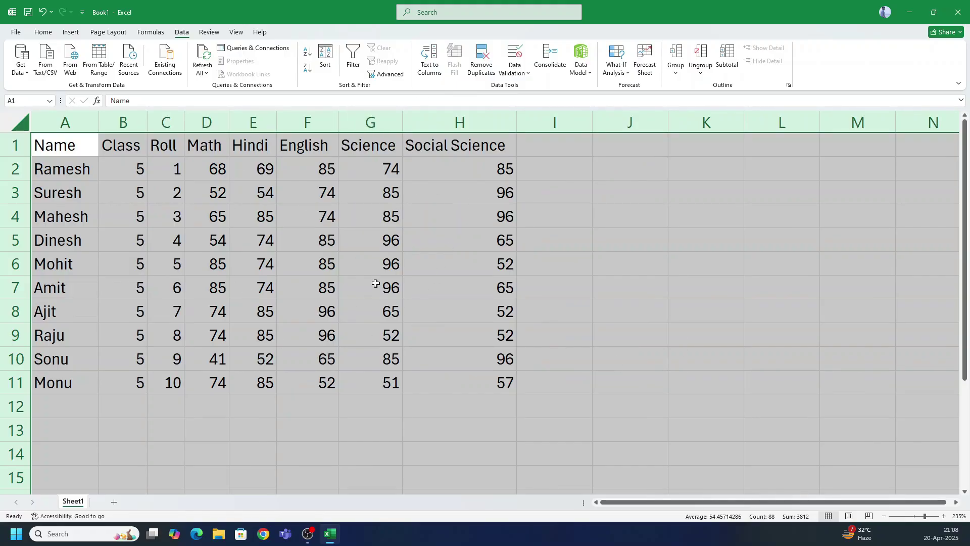
# Shorten the Social Science header in H1 to S.sc and auto-fit the width of column H
pyautogui.click(358, 397)
pyautogui.doubleClick(420, 148)
pyautogui.moveTo(416, 147); pyautogui.dragTo(508, 144)
pyautogui.write('S')
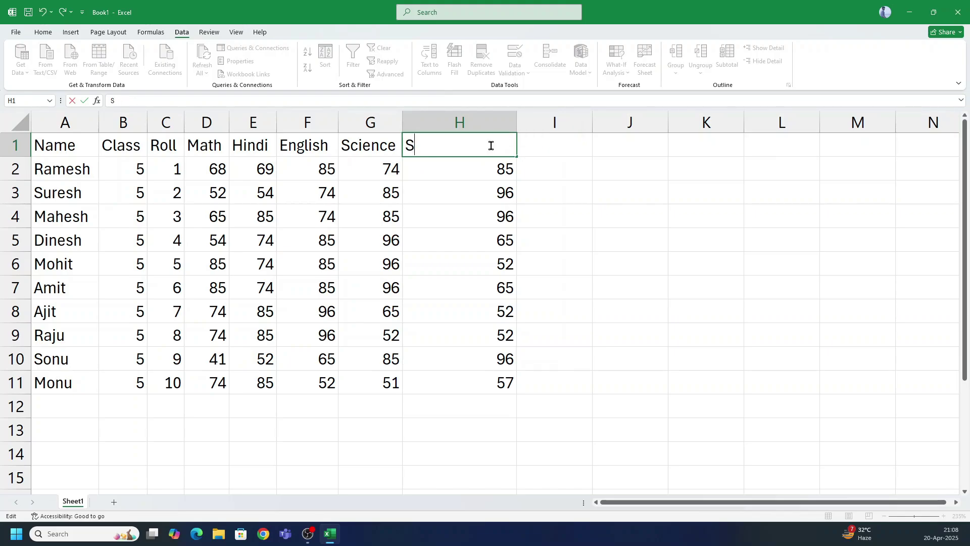
pyautogui.write('ssc')
pyautogui.hotkey('shift', 'Left')
pyautogui.hotkey('shift', 'Left')
pyautogui.hotkey('shift', 'Right')
pyautogui.hotkey('shift', 'Right')
pyautogui.press('Right')
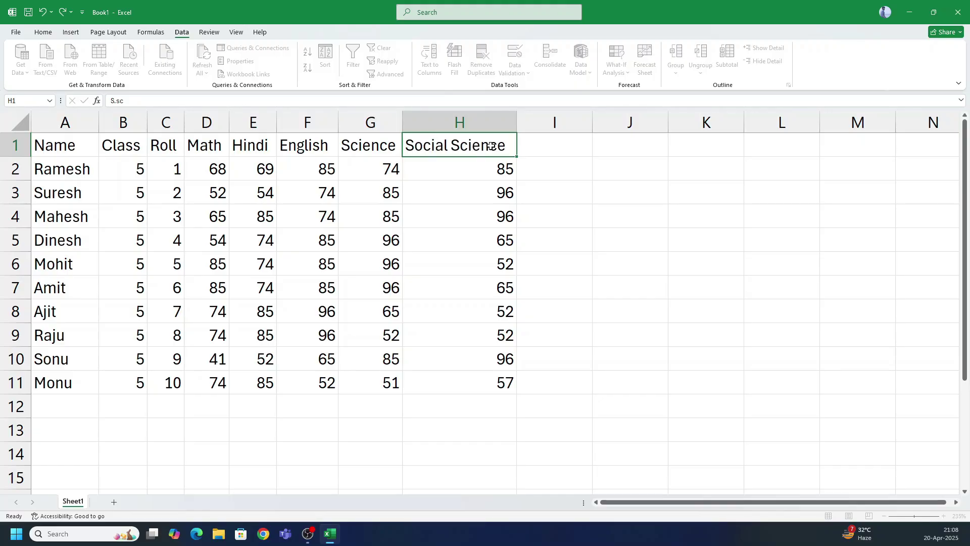
pyautogui.press('Tab')
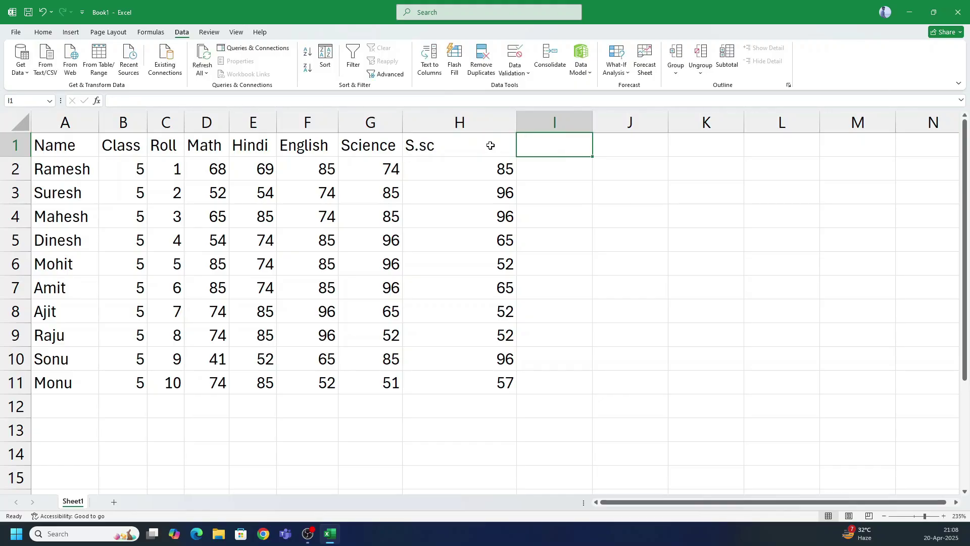
pyautogui.doubleClick(517, 123)
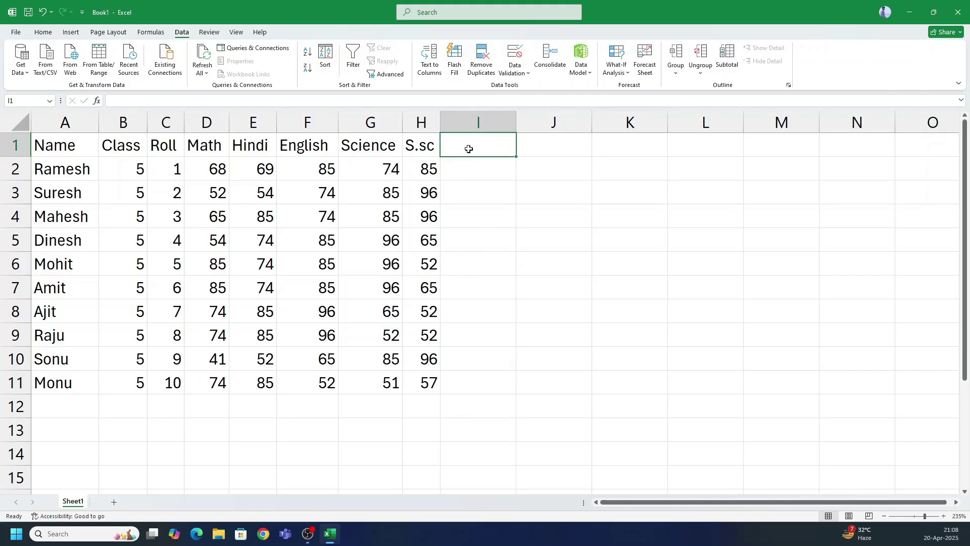
# Add the header Total in I1
pyautogui.write('Total')
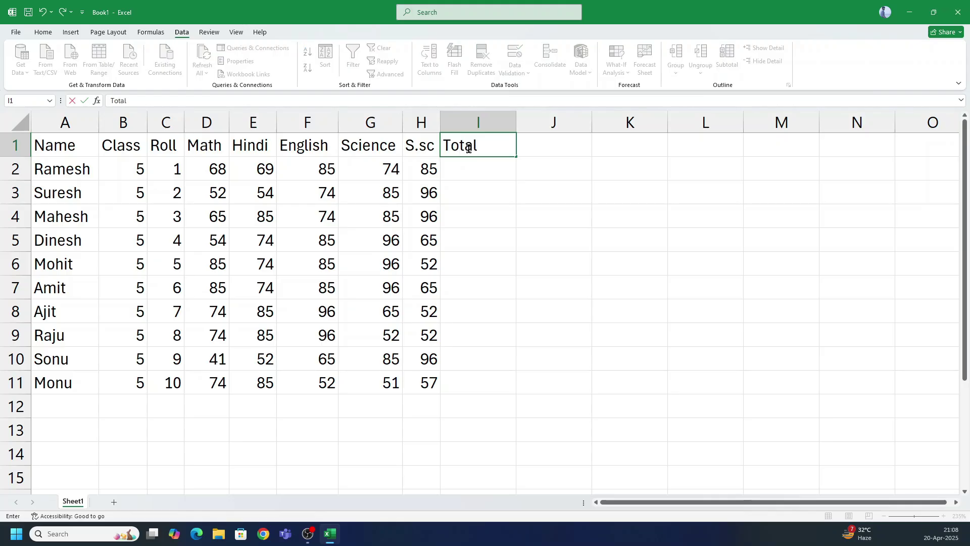
pyautogui.press('Return')
pyautogui.press('Left')
pyautogui.press('Right')
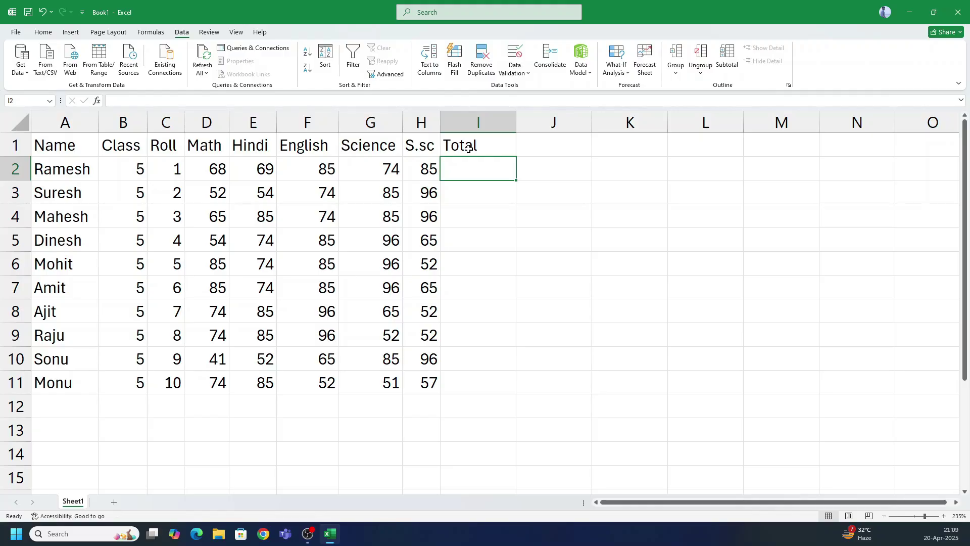
# Use AutoSum on D2:I11 to total every student's five marks in I2:I11
pyautogui.press('Left')
pyautogui.press('Left')
pyautogui.press('Left')
pyautogui.press('Left')
pyautogui.press('Left')
pyautogui.hotkey('shift', 'Down')
pyautogui.hotkey('shift', 'Down')
pyautogui.hotkey('shift', 'Down')
pyautogui.hotkey('shift', 'Down')
pyautogui.hotkey('shift', 'Down')
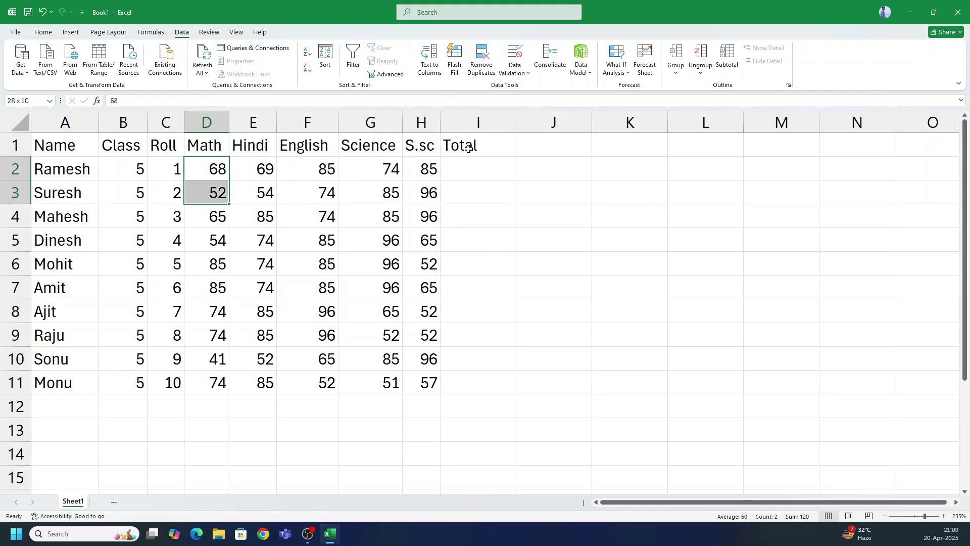
pyautogui.hotkey('shift', 'Down')
pyautogui.hotkey('shift', 'Down')
pyautogui.hotkey('shift', 'Down')
pyautogui.hotkey('shift', 'Down')
pyautogui.hotkey('shift', 'Right')
pyautogui.hotkey('shift', 'Right')
pyautogui.hotkey('shift', 'Right')
pyautogui.hotkey('shift', 'Right')
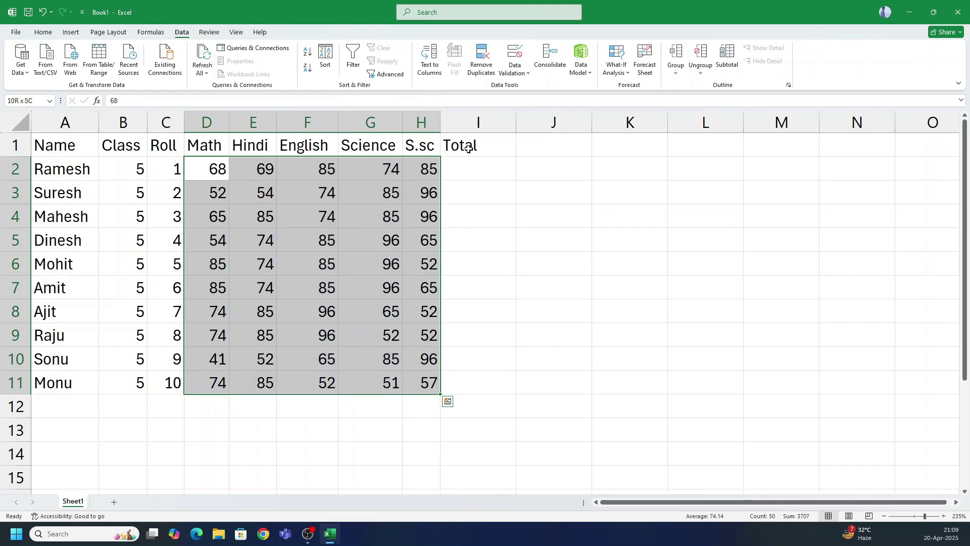
pyautogui.hotkey('shift', 'Right')
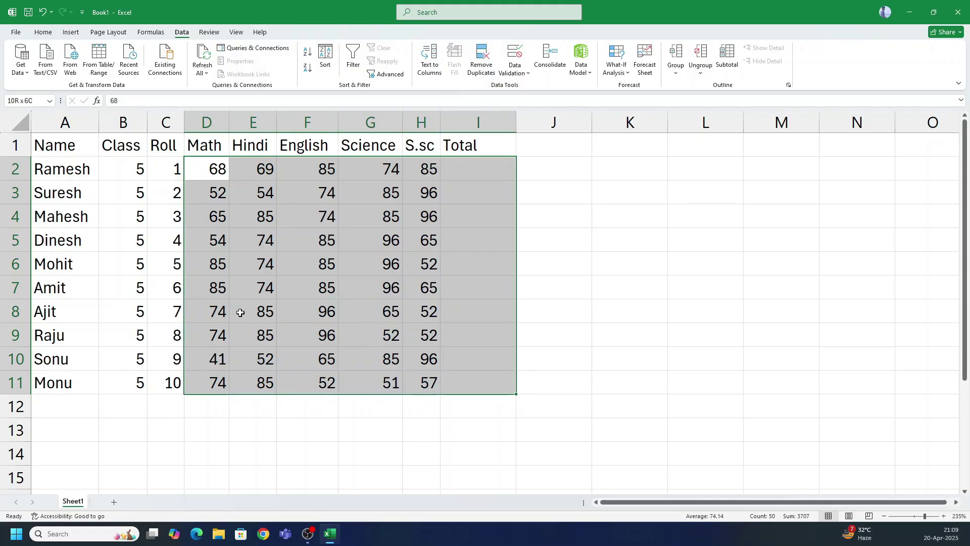
pyautogui.moveTo(137, 167); pyautogui.dragTo(429, 381)
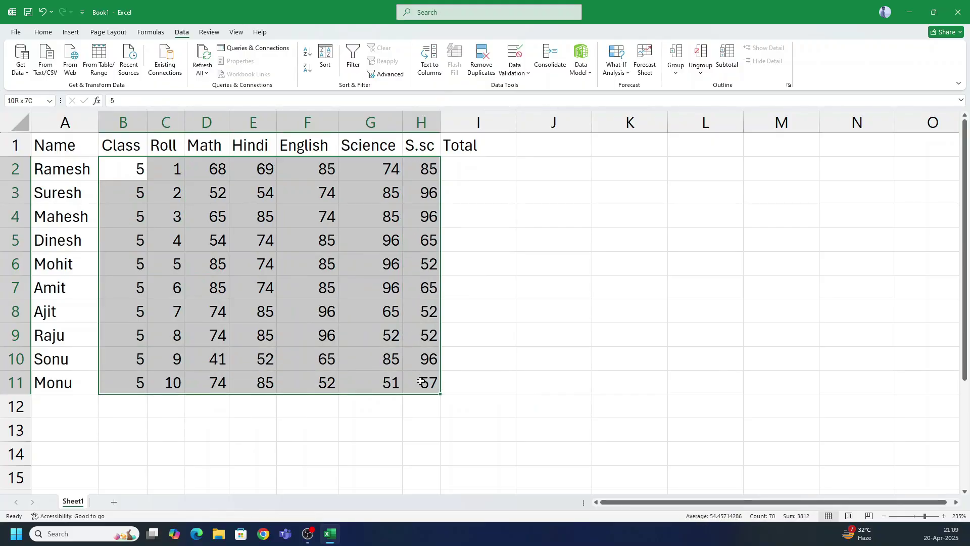
pyautogui.click(204, 168)
pyautogui.moveTo(204, 169); pyautogui.dragTo(408, 377)
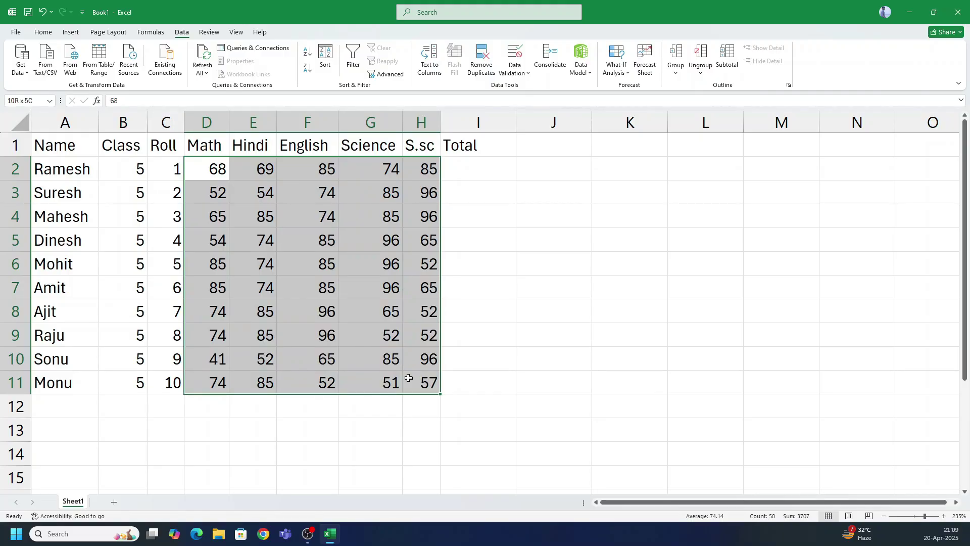
pyautogui.moveTo(409, 378); pyautogui.dragTo(478, 378)
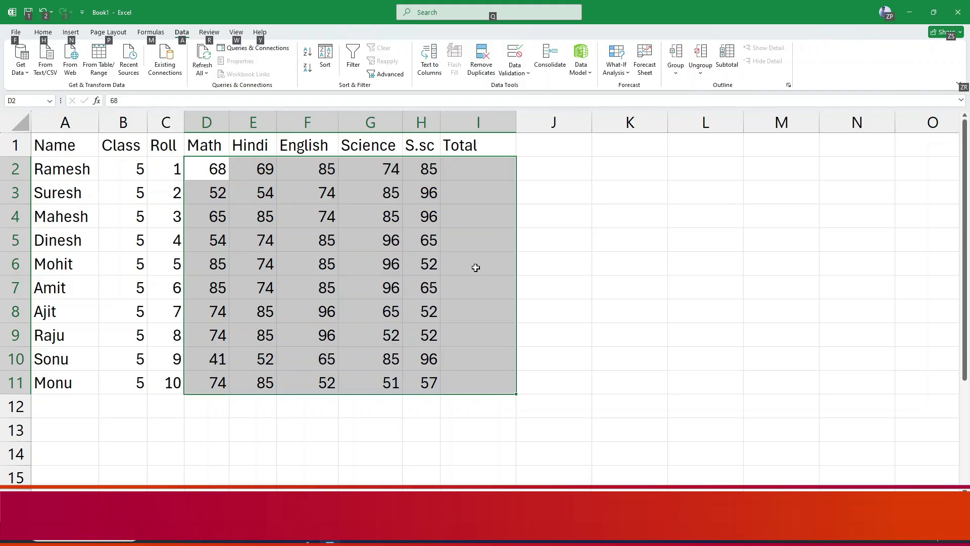
pyautogui.hotkey('alt', '=')
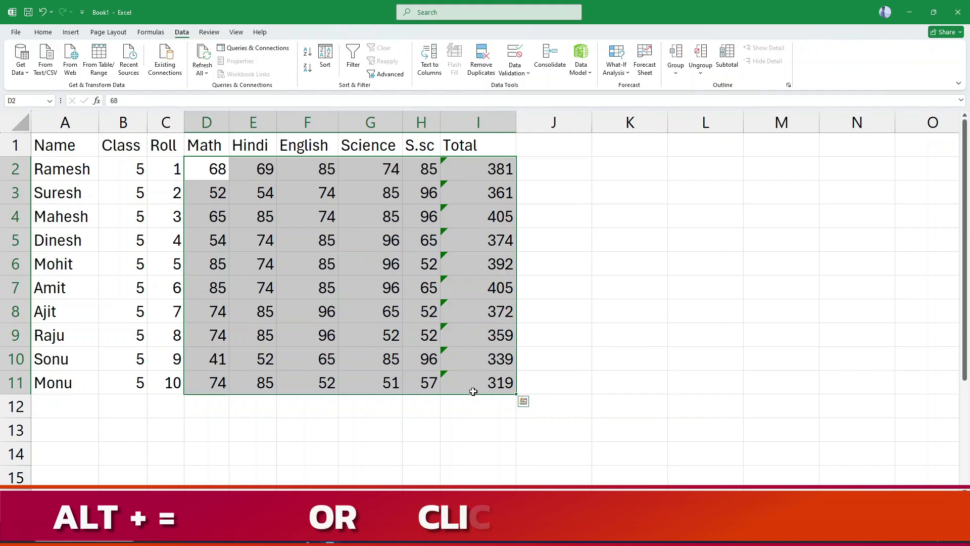
# Clear the AutoSum totals from I2:I11
pyautogui.click(470, 423)
pyautogui.moveTo(485, 167); pyautogui.dragTo(485, 383)
pyautogui.press('Delete')
# Total the marks in I2:I11 again by applying AutoSum's Sum option to the range D2:I11
pyautogui.press('Left')
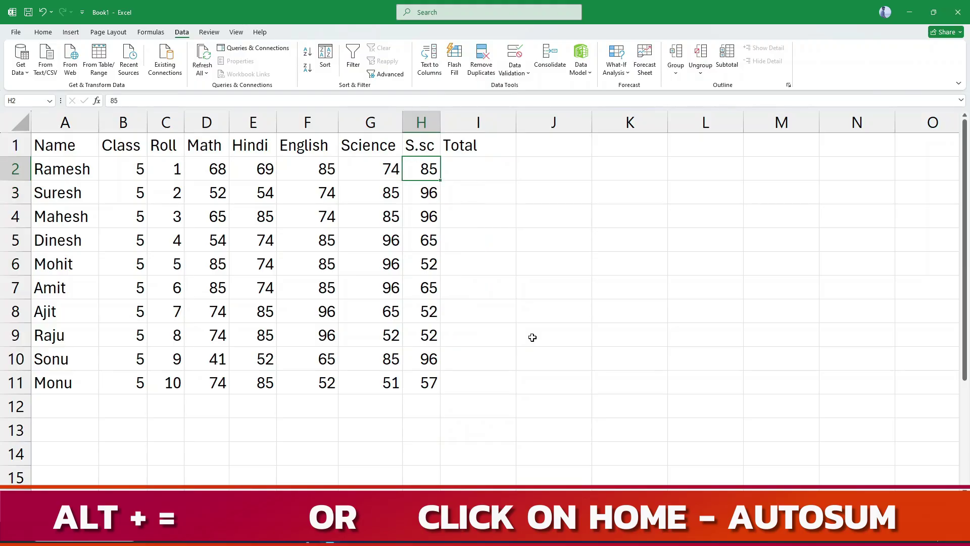
pyautogui.press('Left')
pyautogui.press('Left')
pyautogui.press('Left')
pyautogui.press('Left')
pyautogui.hotkey('shift', 'Right')
pyautogui.hotkey('shift', 'Right')
pyautogui.hotkey('shift', 'Right')
pyautogui.hotkey('shift', 'Right')
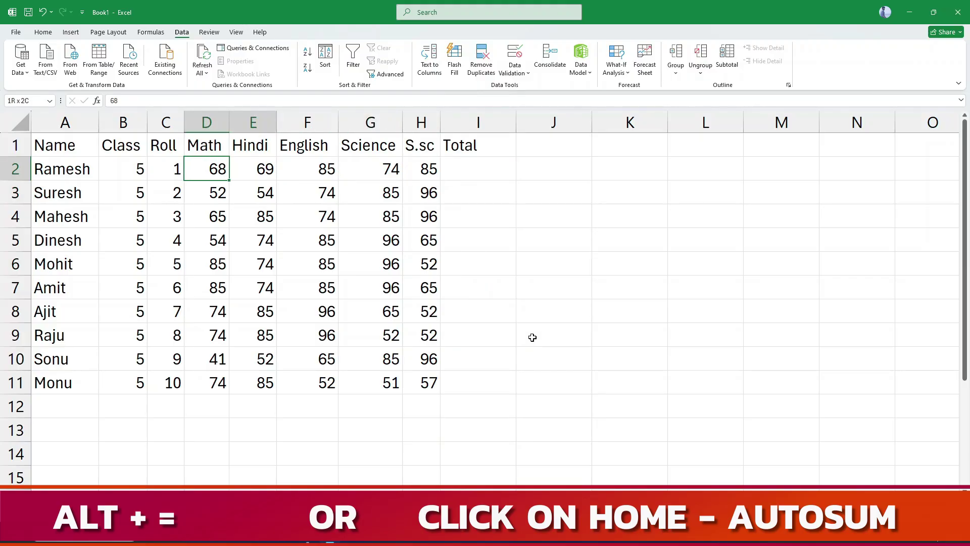
pyautogui.hotkey('shift', 'Down')
pyautogui.hotkey('shift', 'Down')
pyautogui.hotkey('shift', 'Down')
pyautogui.hotkey('shift', 'Down')
pyautogui.hotkey('shift', 'Down')
pyautogui.hotkey('shift', 'Down')
pyautogui.hotkey('shift', 'Down')
pyautogui.hotkey('shift', 'Down')
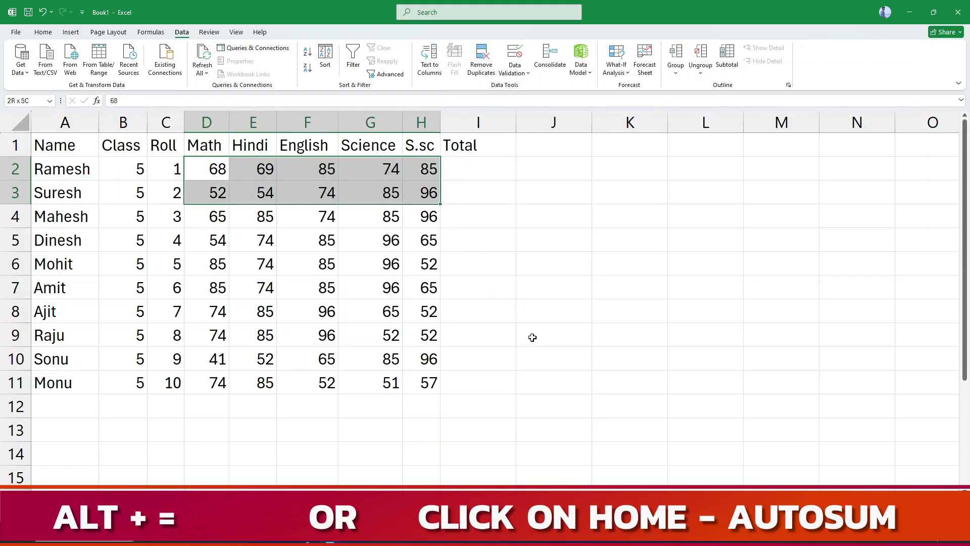
pyautogui.hotkey('shift', 'Down')
pyautogui.hotkey('shift', 'Right')
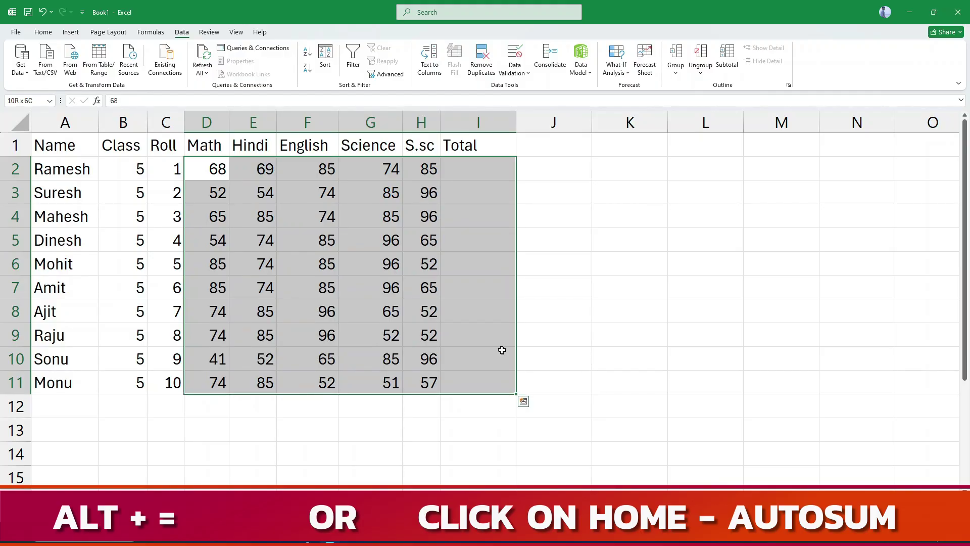
pyautogui.click(44, 32)
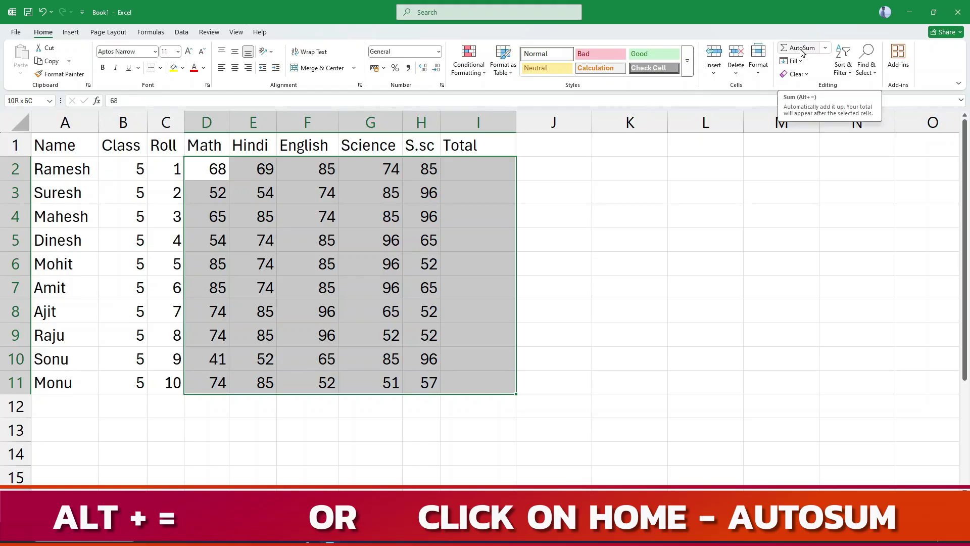
pyautogui.click(825, 48)
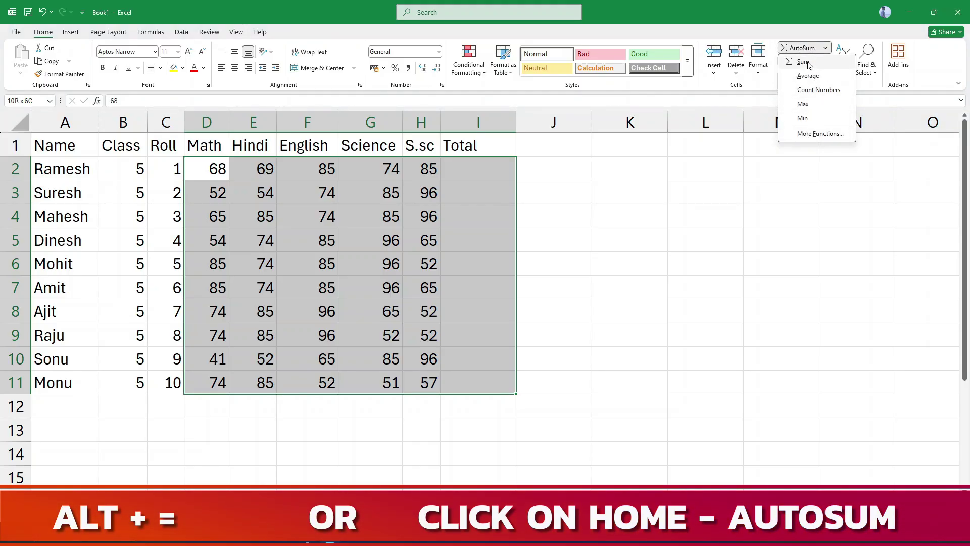
pyautogui.click(808, 63)
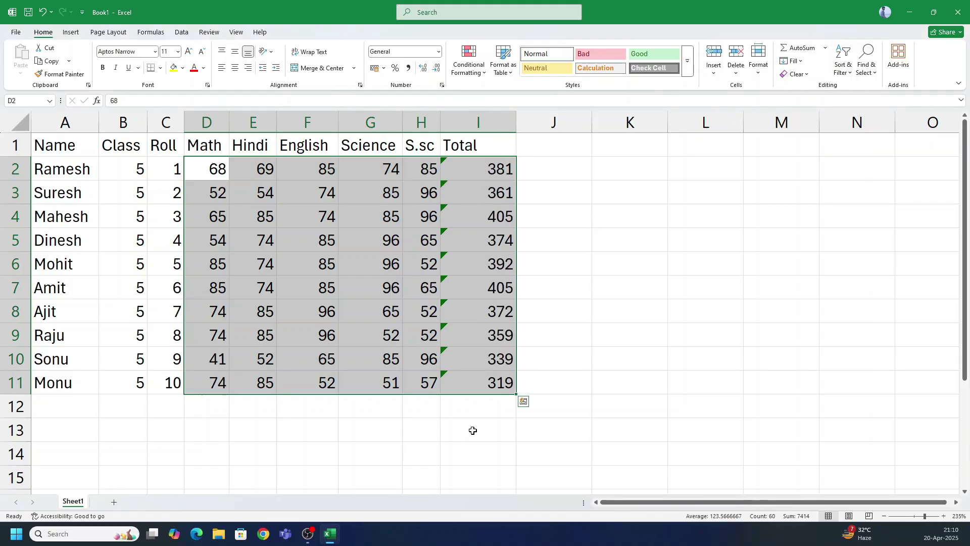
# Delete the summed totals in I2:I11 again to leave the Total column empty
pyautogui.click(526, 184)
pyautogui.moveTo(501, 169); pyautogui.dragTo(485, 380)
pyautogui.press('Delete')
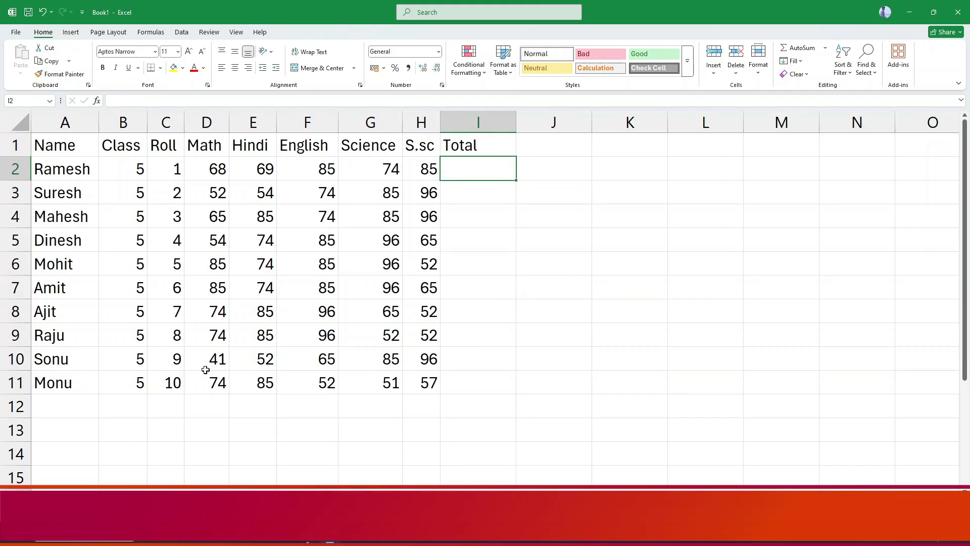
# Write the addition formula =d2+e2+f2+g2+h2 in I2 for the first student's total
pyautogui.write('=')
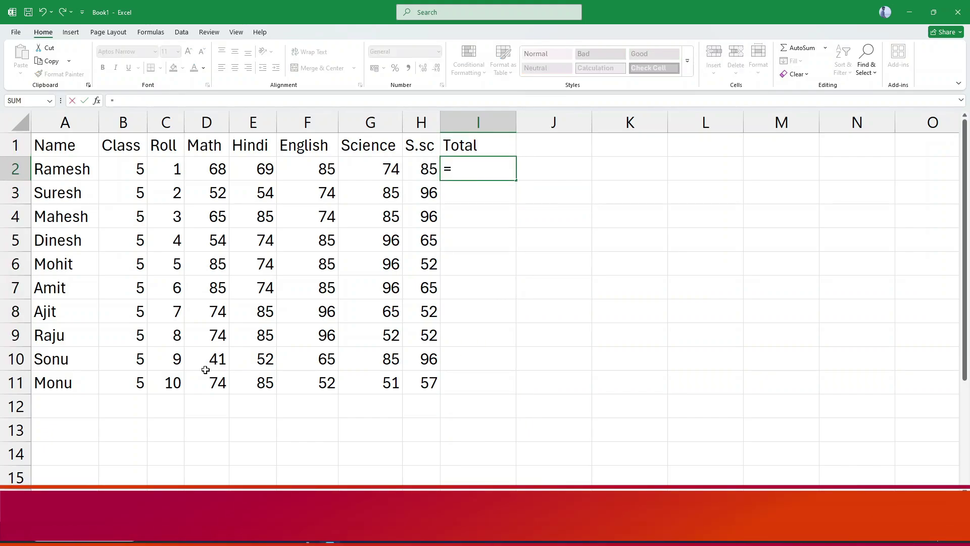
pyautogui.write('d')
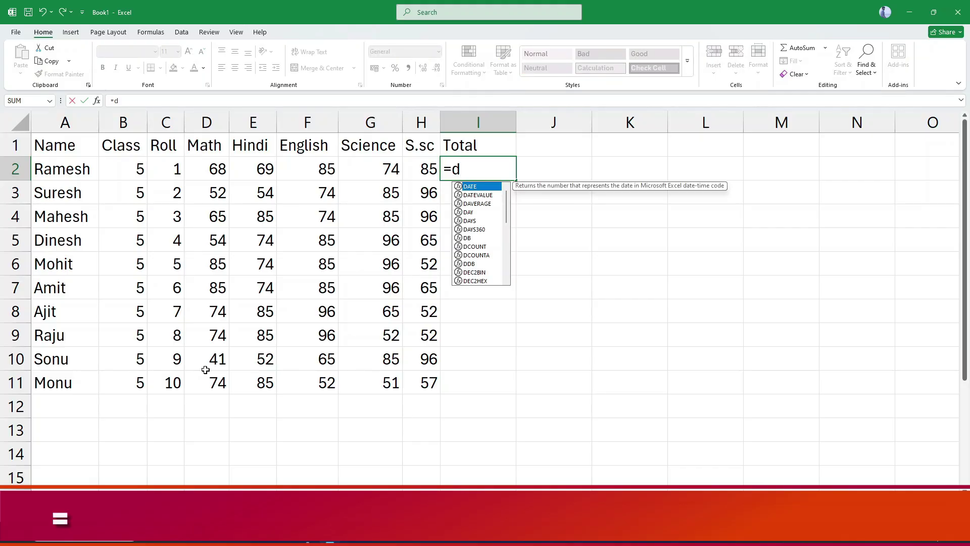
pyautogui.write('2+e')
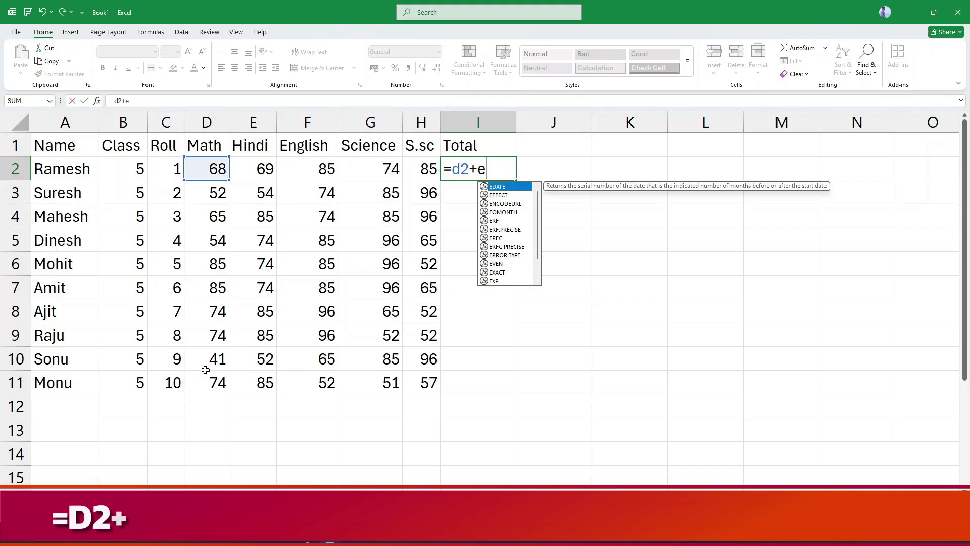
pyautogui.write('2+f2+g2+')
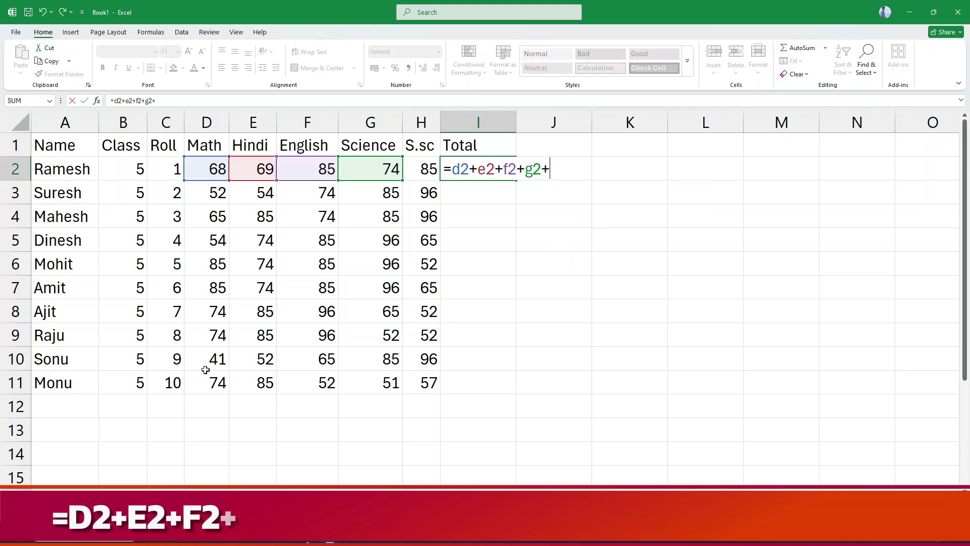
pyautogui.write('h2')
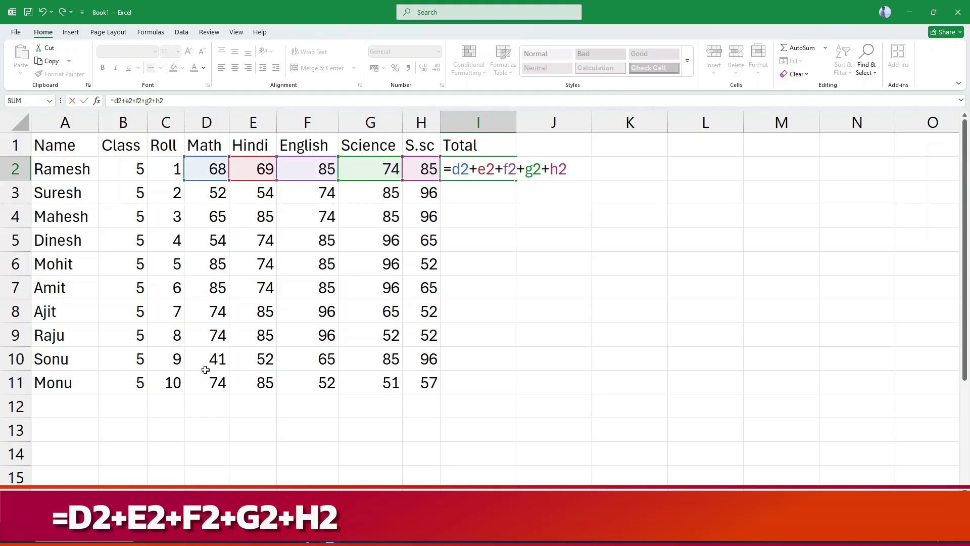
# Try the - and * operators in place of the last + in the I2 formula and restore the +
pyautogui.press('Left')
pyautogui.press('Left')
pyautogui.hotkey('shift', 'Left')
pyautogui.write('-')
pyautogui.hotkey('shift', 'Left')
pyautogui.write('x')
pyautogui.press('BackSpace')
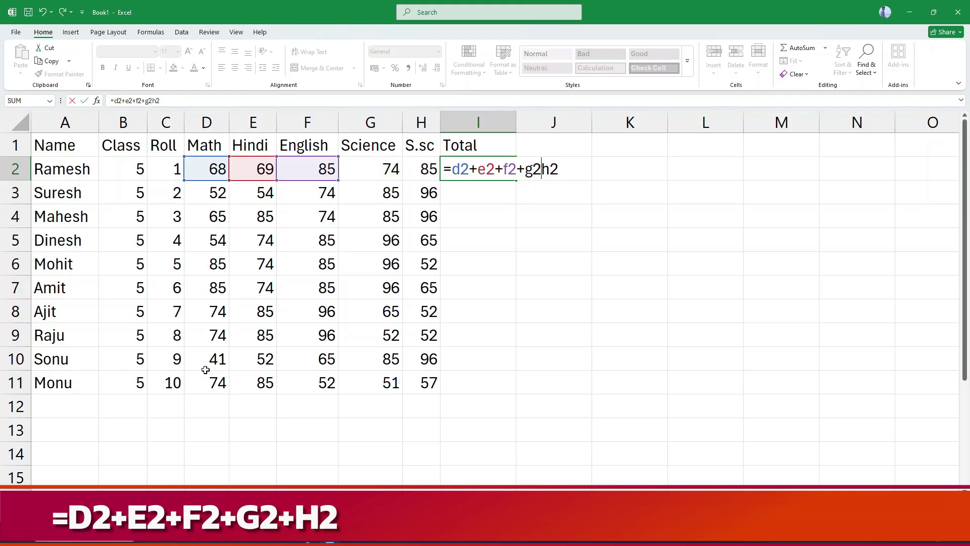
pyautogui.write('*')
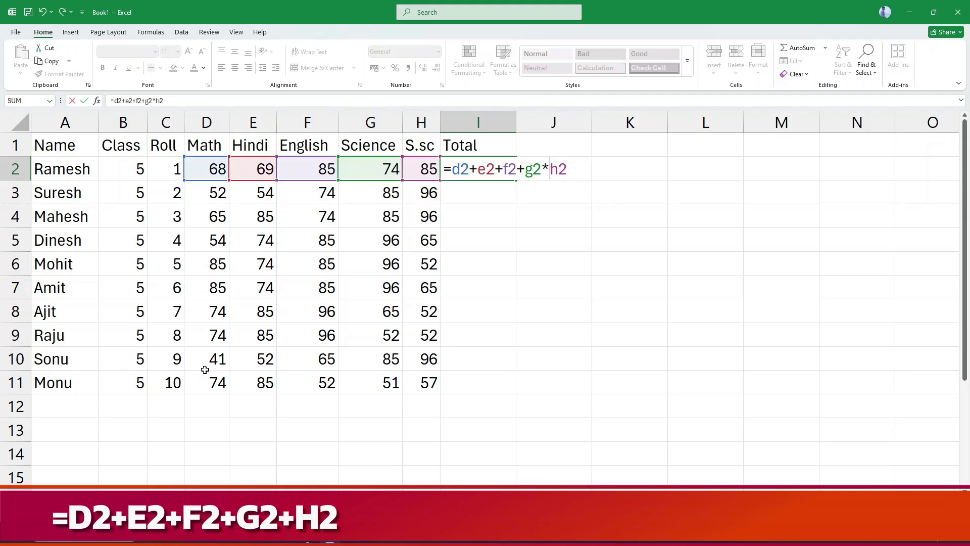
pyautogui.hotkey('shift', 'Left')
pyautogui.write('+')
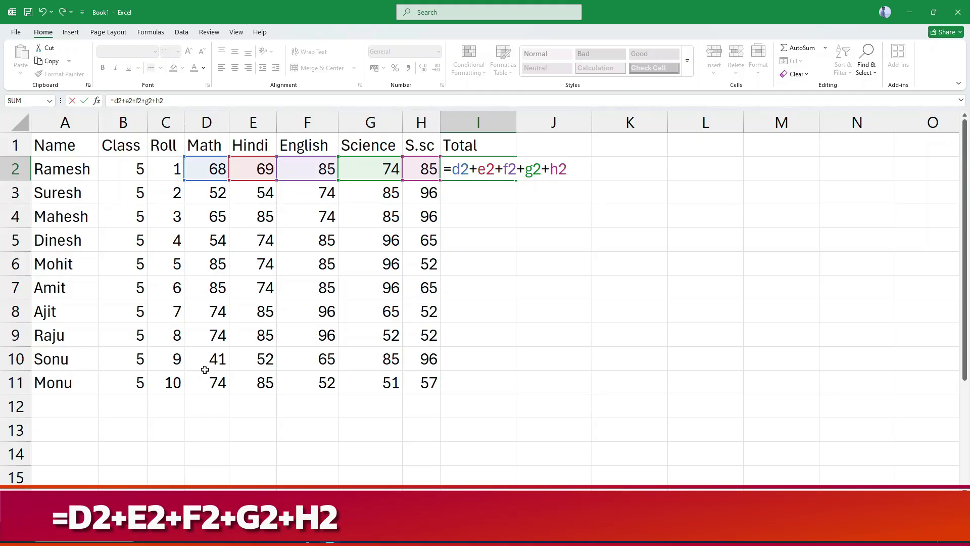
# Enter the addition formula in I2 and fill it down through I11 for all ten students
pyautogui.press('Return')
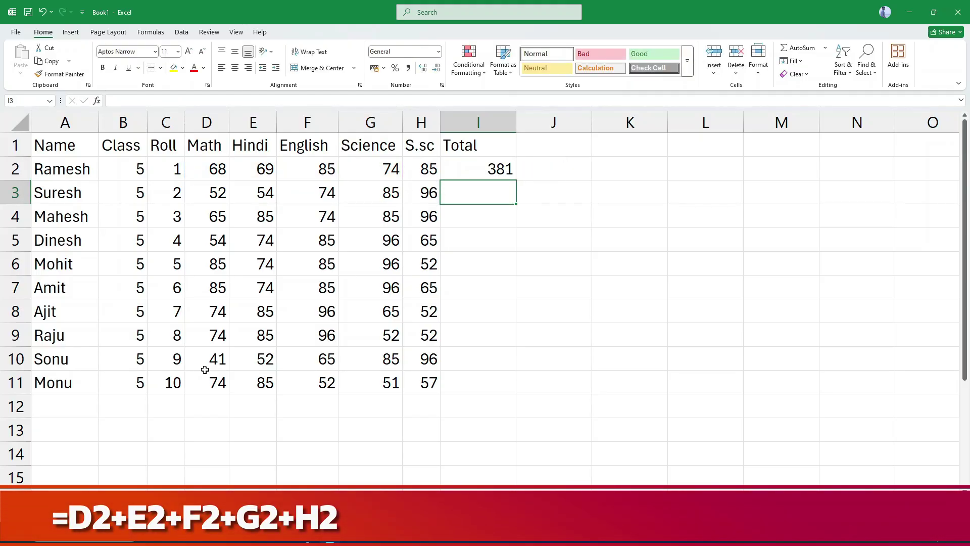
pyautogui.press('Up')
pyautogui.hotkey('shift', 'Down')
pyautogui.hotkey('shift', 'Down')
pyautogui.hotkey('shift', 'Down')
pyautogui.hotkey('shift', 'Down')
pyautogui.hotkey('shift', 'Down')
pyautogui.hotkey('shift', 'Down')
pyautogui.hotkey('shift', 'Down')
pyautogui.hotkey('shift', 'Down')
pyautogui.hotkey('shift', 'Down')
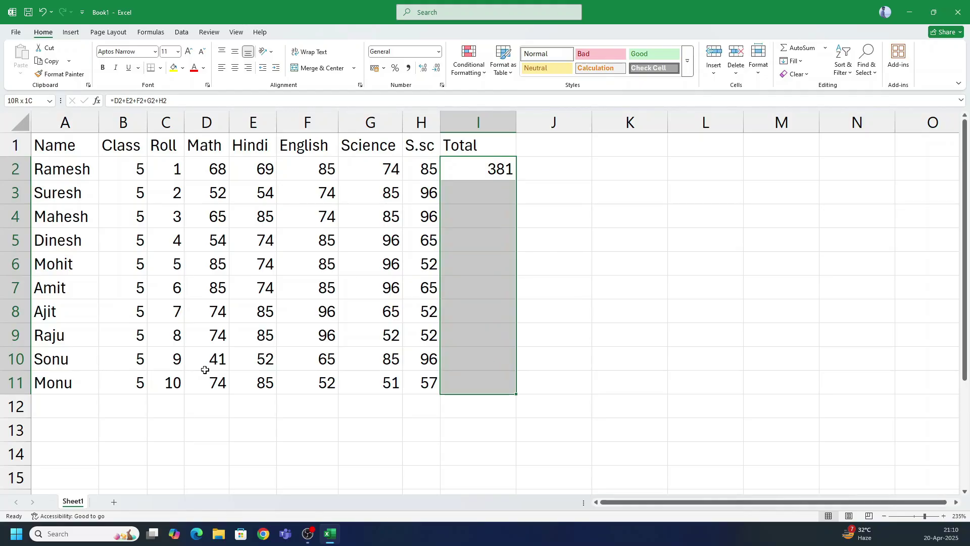
pyautogui.hotkey('ctrl', 'd')
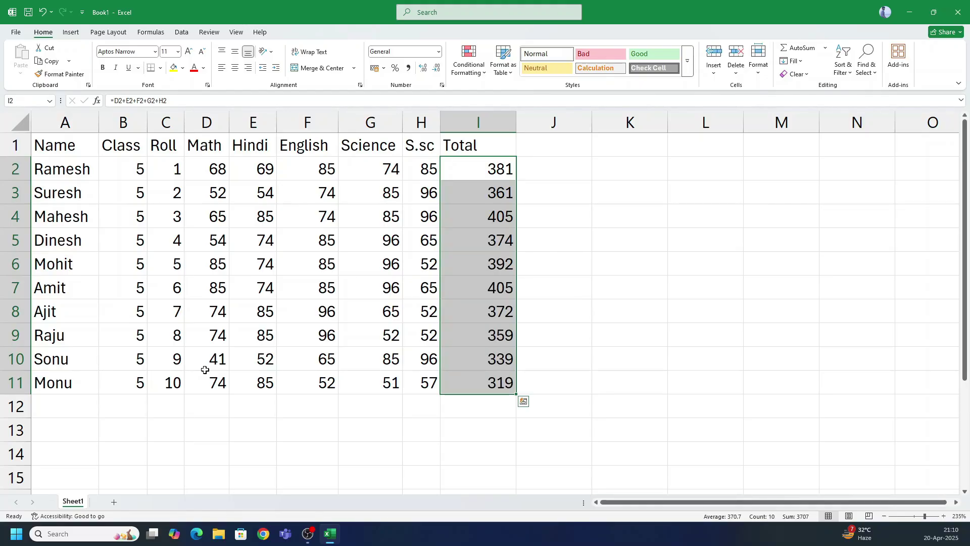
# Delete the addition-formula totals from I2:I11 and return to cell I2
pyautogui.hotkey('shift', 'Up')
pyautogui.hotkey('shift', 'Up')
pyautogui.hotkey('shift', 'Up')
pyautogui.hotkey('shift', 'Up')
pyautogui.hotkey('shift', 'Up')
pyautogui.hotkey('shift', 'Up')
pyautogui.hotkey('shift', 'Up')
pyautogui.hotkey('shift', 'Up')
pyautogui.hotkey('shift', 'Down')
pyautogui.hotkey('shift', 'Up')
pyautogui.hotkey('shift', 'Up')
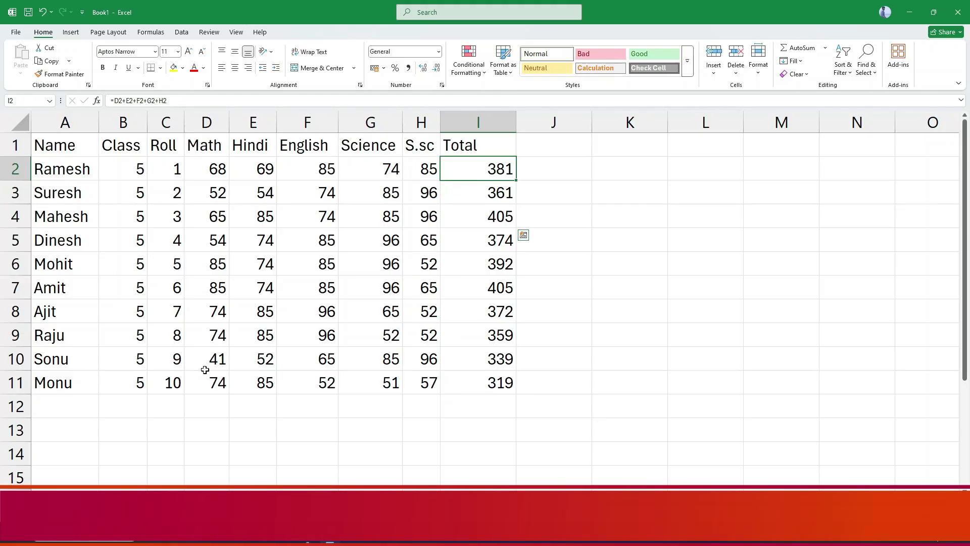
pyautogui.press('Up')
pyautogui.press('Down')
pyautogui.hotkey('shift', 'Down')
pyautogui.hotkey('shift', 'Down')
pyautogui.hotkey('shift', 'Down')
pyautogui.hotkey('shift', 'Down')
pyautogui.hotkey('shift', 'Down')
pyautogui.hotkey('shift', 'Down')
pyautogui.hotkey('shift', 'Down')
pyautogui.hotkey('shift', 'Down')
pyautogui.hotkey('shift', 'Down')
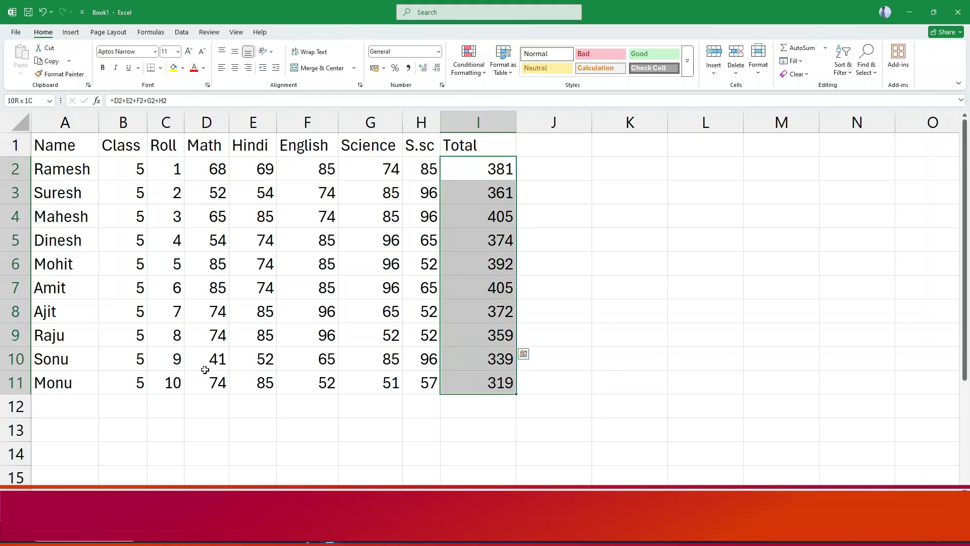
pyautogui.press('Delete')
pyautogui.press('Up')
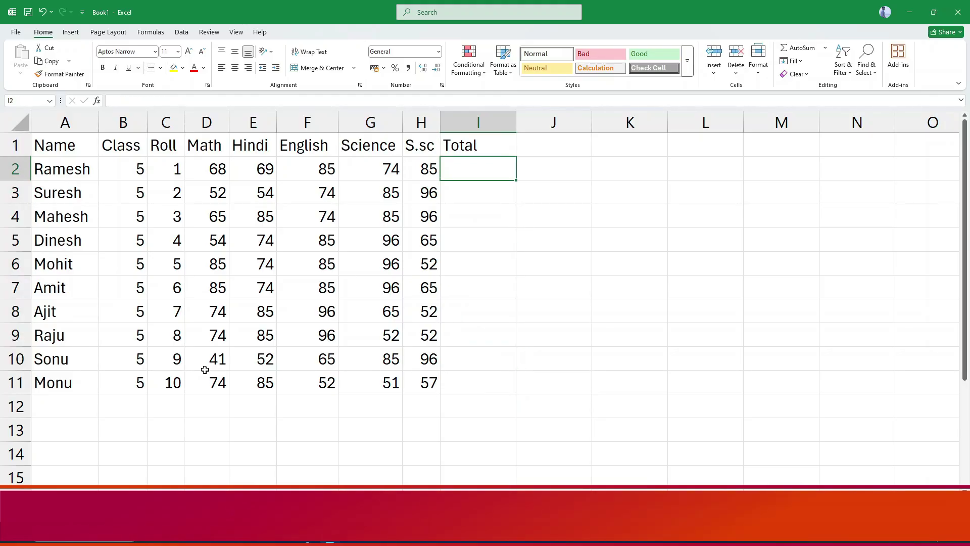
# Enter the formula =sum(d2,e2,f2,g2,h2) in I2 to total the first student's marks
pyautogui.write('=sum')
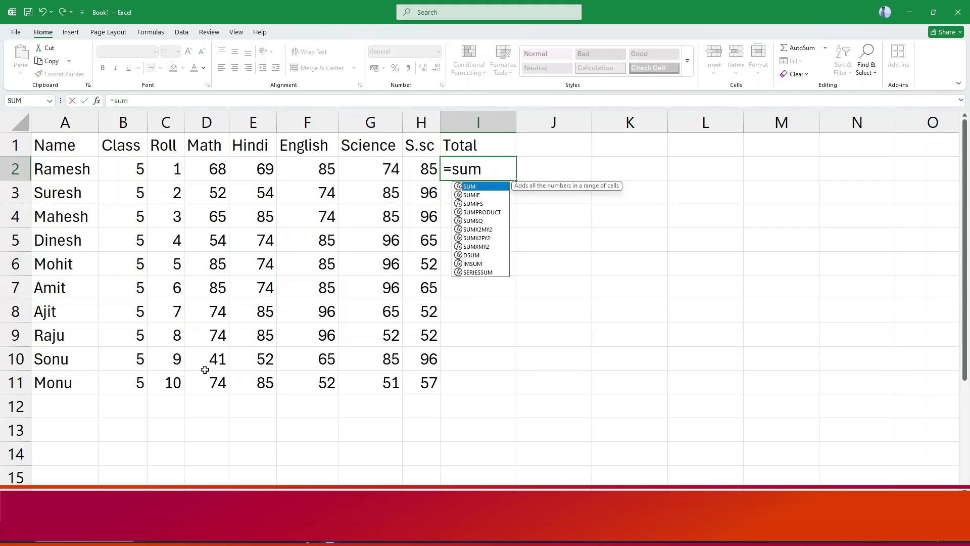
pyautogui.write('(d')
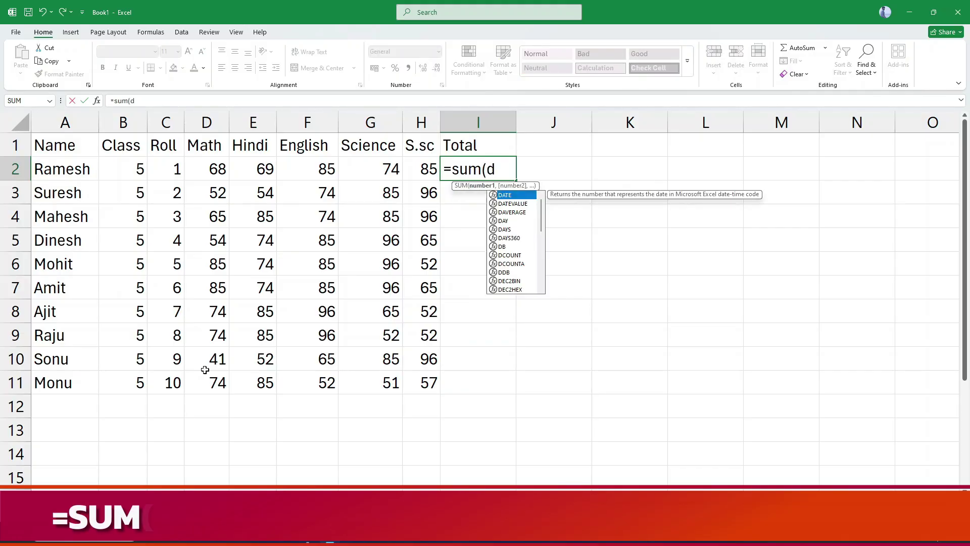
pyautogui.write('2,e')
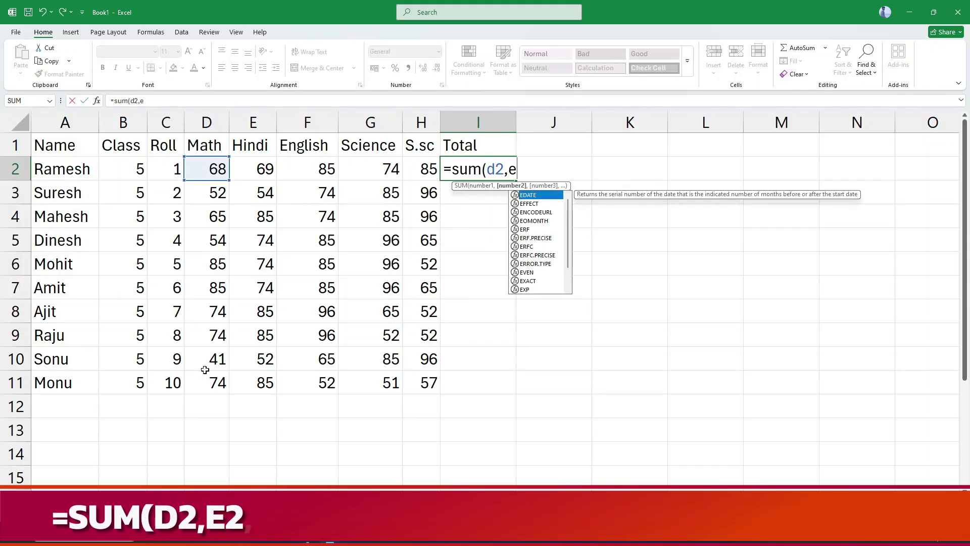
pyautogui.write('2,f2,g2,h2')
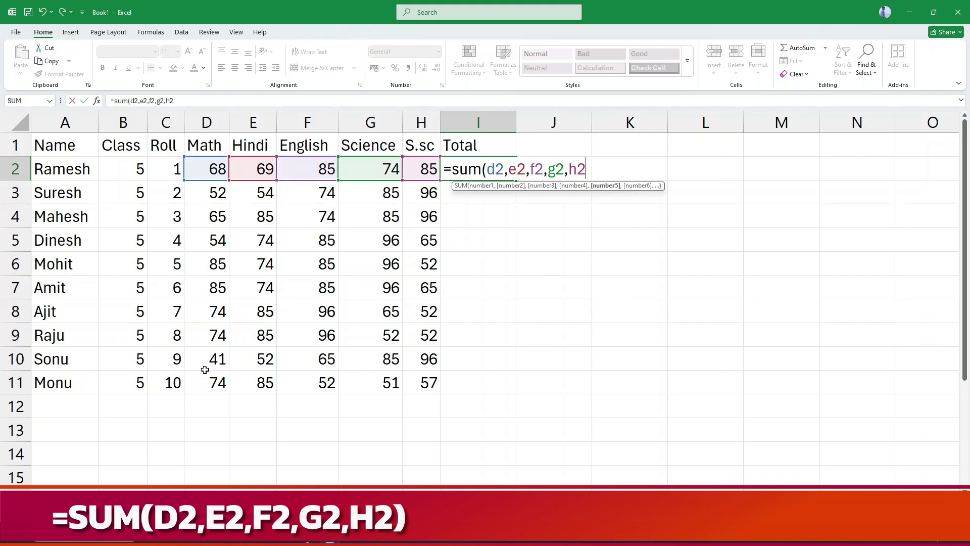
pyautogui.write(')')
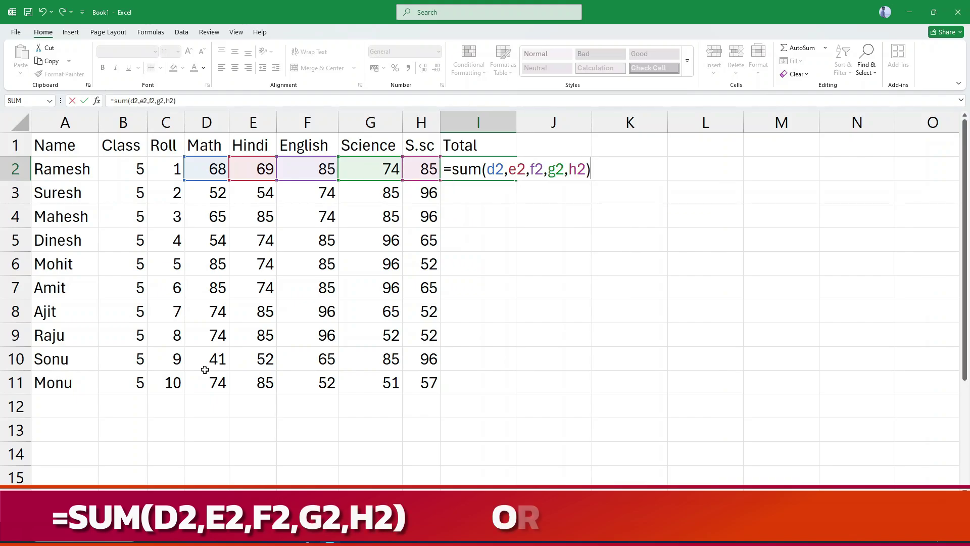
pyautogui.press('Return')
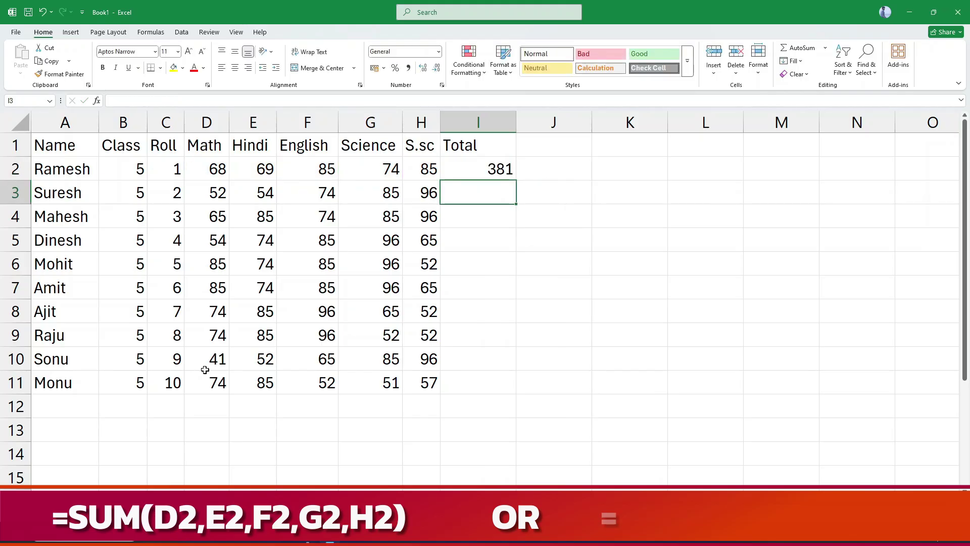
# Fill the comma-separated SUM formula from I2 down through I11
pyautogui.press('Up')
pyautogui.hotkey('shift', 'Down')
pyautogui.hotkey('shift', 'Down')
pyautogui.hotkey('shift', 'Down')
pyautogui.hotkey('shift', 'Down')
pyautogui.hotkey('shift', 'Down')
pyautogui.hotkey('shift', 'Down')
pyautogui.hotkey('shift', 'Down')
pyautogui.hotkey('shift', 'Down')
pyautogui.hotkey('shift', 'Down')
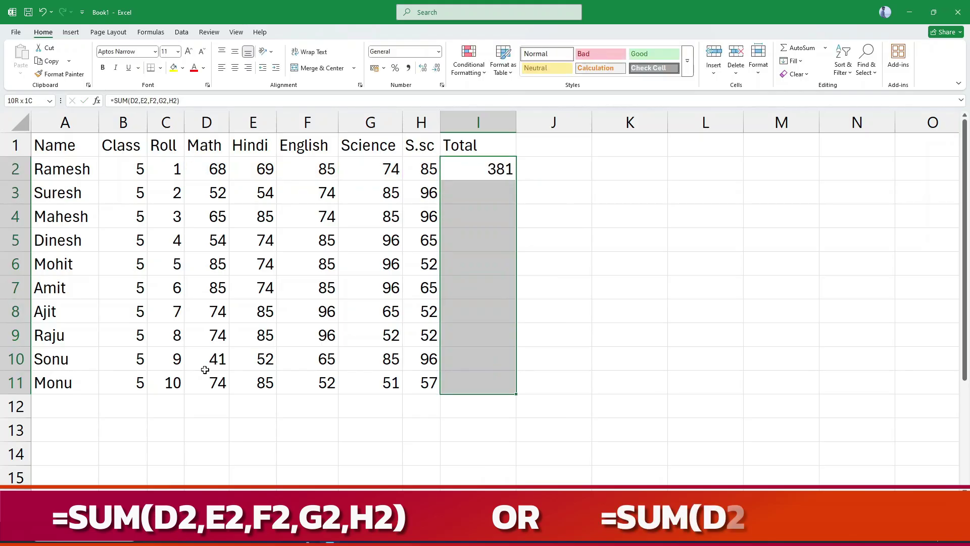
pyautogui.hotkey('ctrl', 'd')
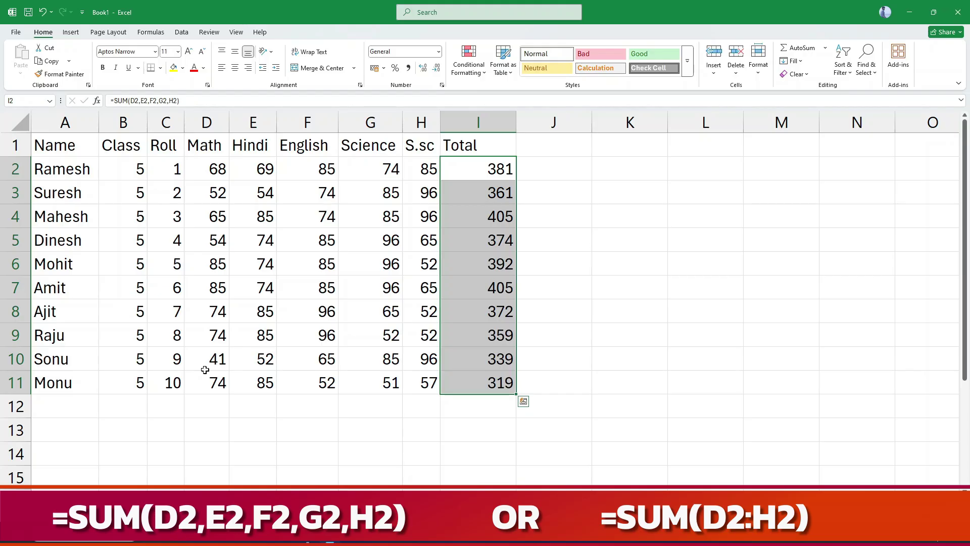
# Clear the comma-separated SUM totals from I2:I11 and return to cell I2
pyautogui.press('Left')
pyautogui.press('Right')
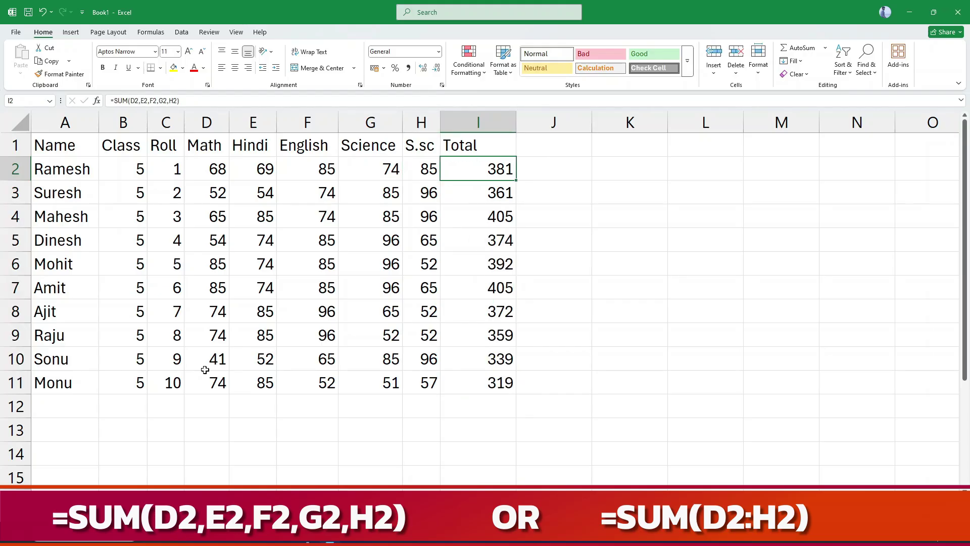
pyautogui.hotkey('shift', 'Down')
pyautogui.hotkey('shift', 'Down')
pyautogui.hotkey('shift', 'Down')
pyautogui.hotkey('shift', 'Down')
pyautogui.hotkey('shift', 'Down')
pyautogui.hotkey('shift', 'Down')
pyautogui.hotkey('shift', 'Down')
pyautogui.hotkey('shift', 'Down')
pyautogui.hotkey('shift', 'Down')
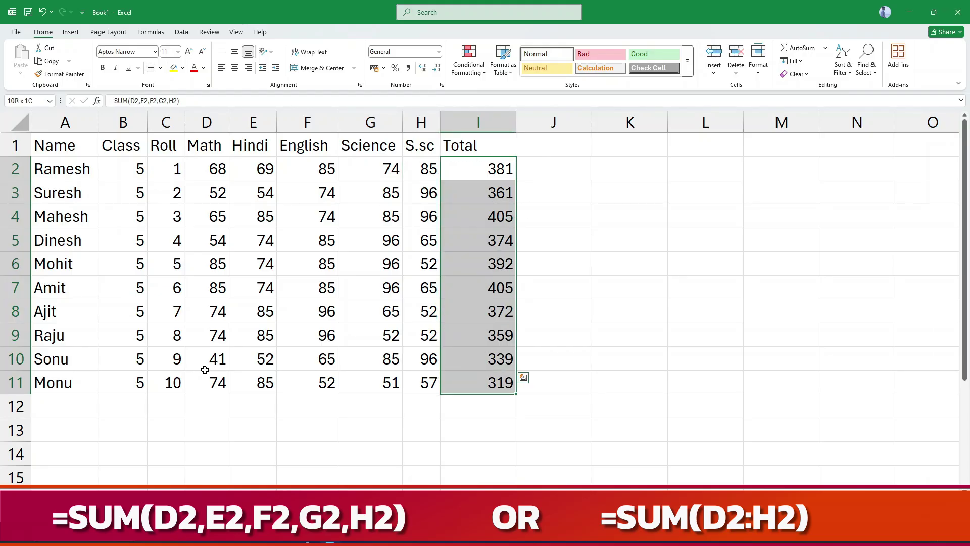
pyautogui.press('Delete')
pyautogui.press('Left')
pyautogui.press('Right')
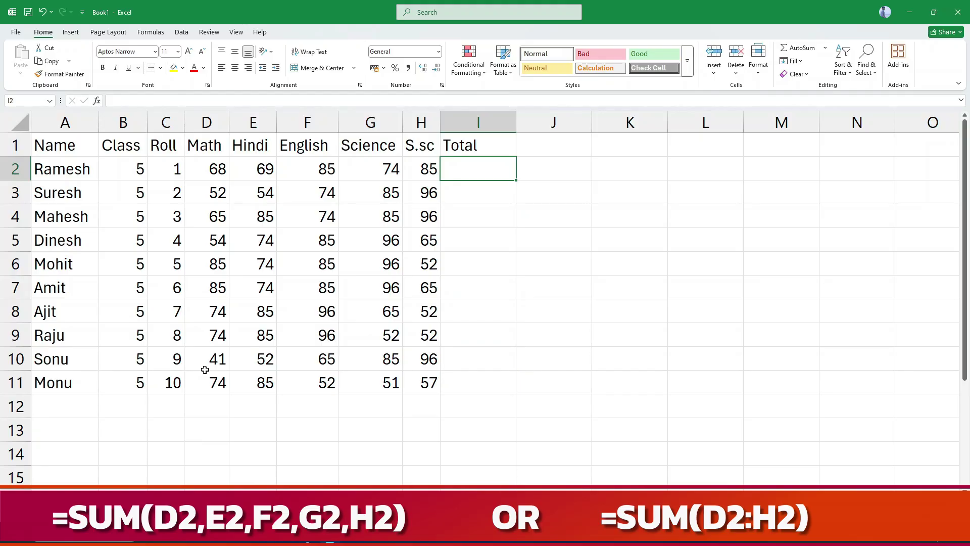
# Begin a SUM formula in I2 that covers the marks as the range d2:h2
pyautogui.write('=sum(')
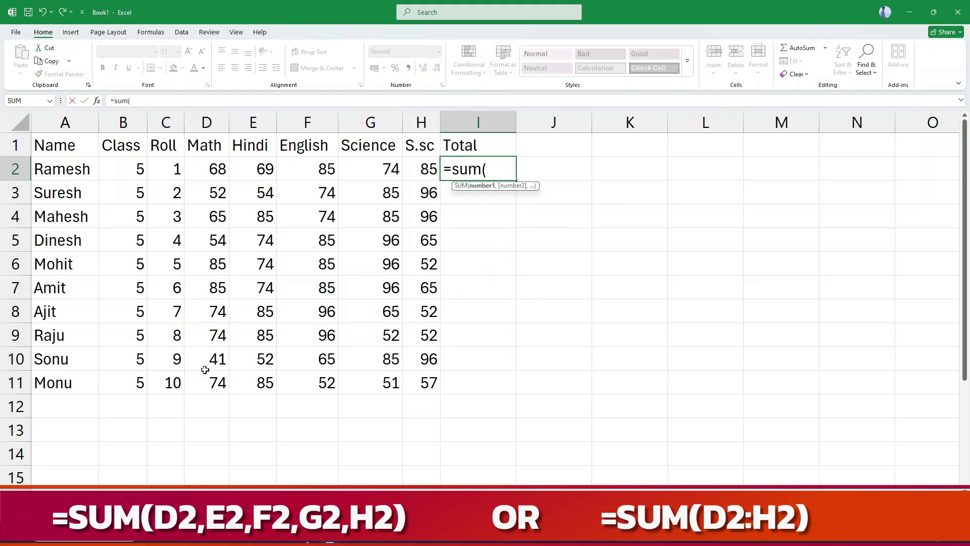
pyautogui.write('d2')
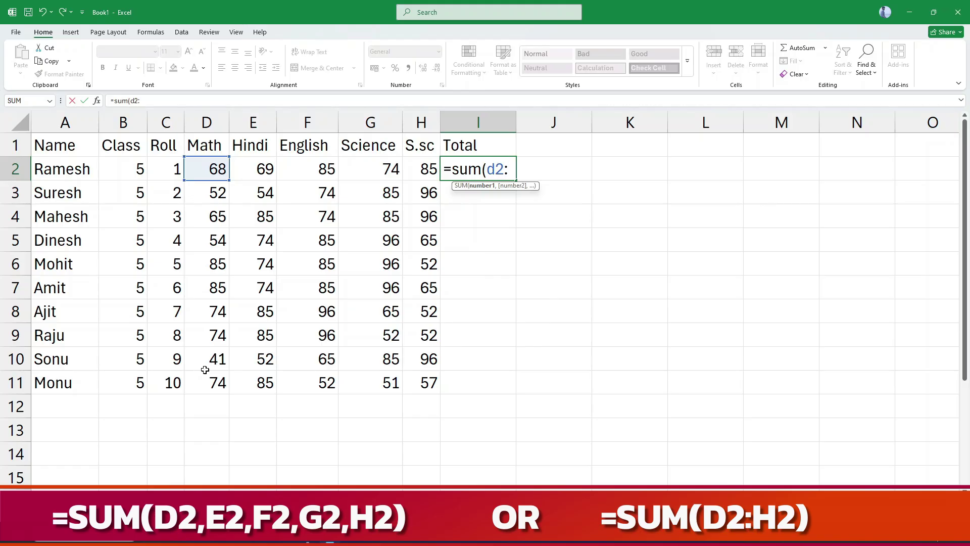
pyautogui.write(':h2')
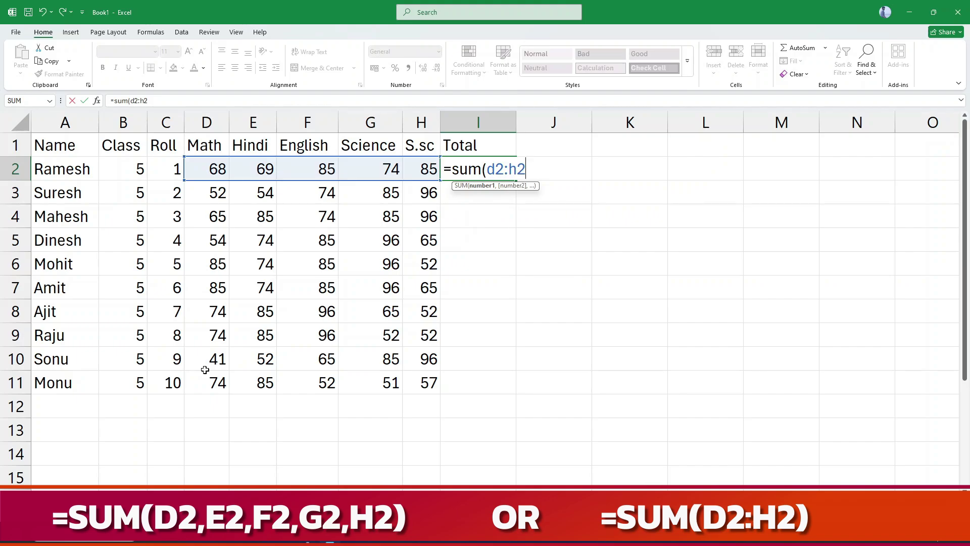
# Try g2 and f2 as the range's end cell in the I2 formula, and complete it as =sum(d2:h2)
pyautogui.press('BackSpace')
pyautogui.press('BackSpace')
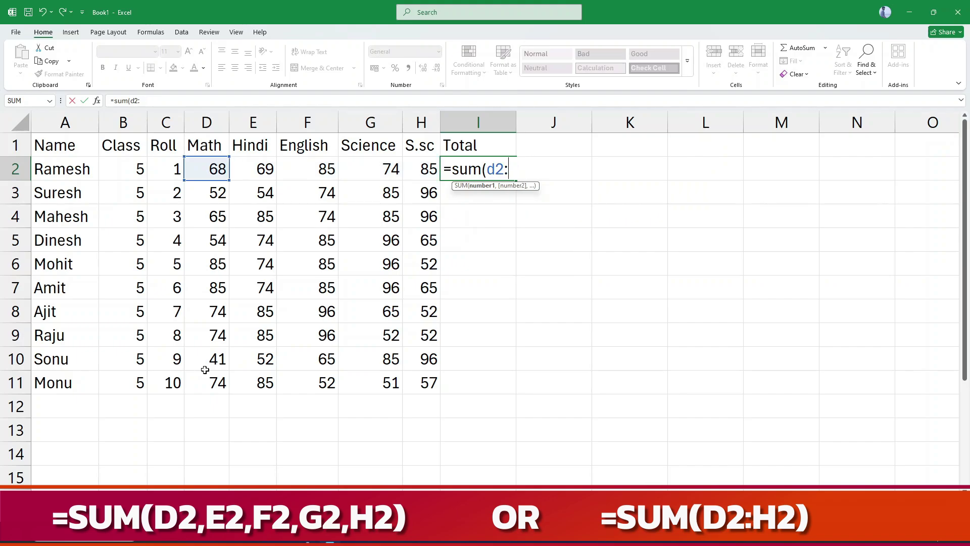
pyautogui.write('g2')
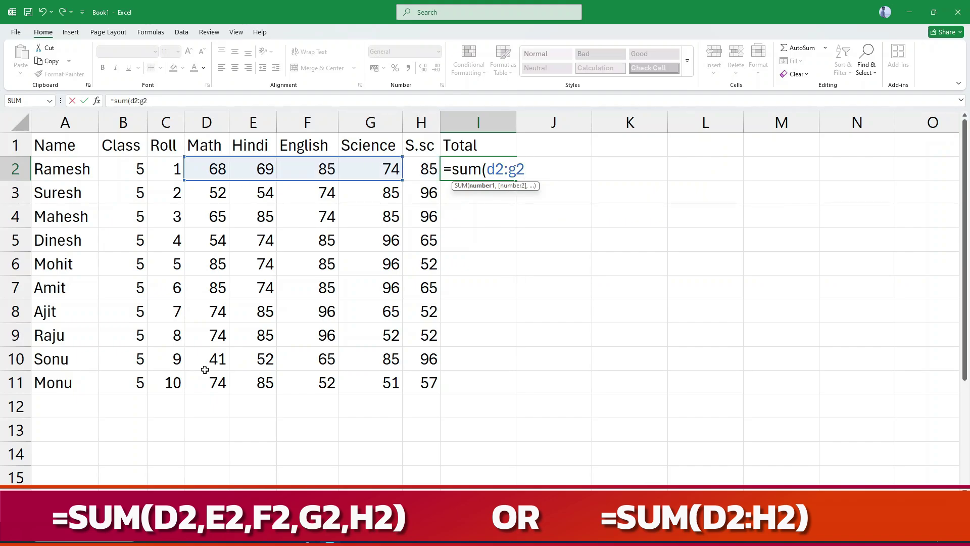
pyautogui.press('BackSpace')
pyautogui.press('BackSpace')
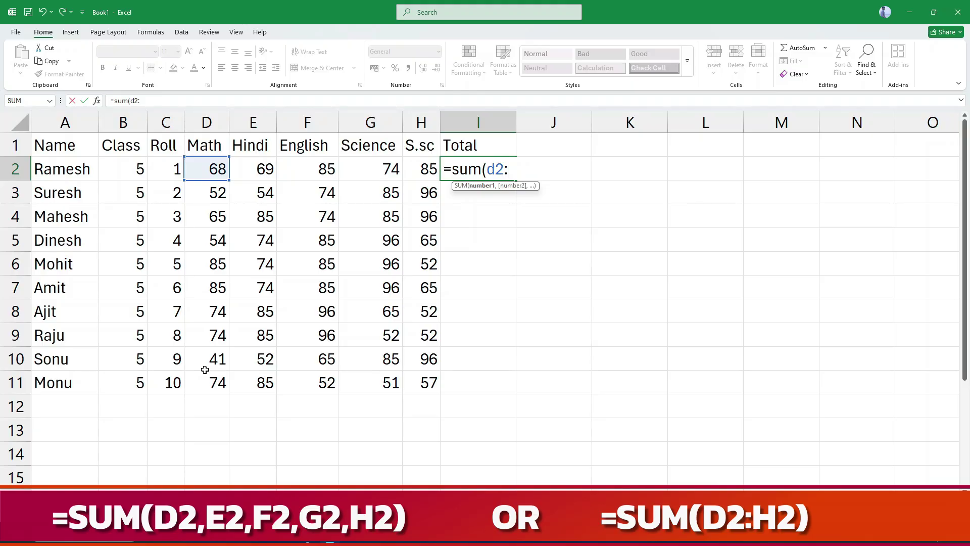
pyautogui.write('f2')
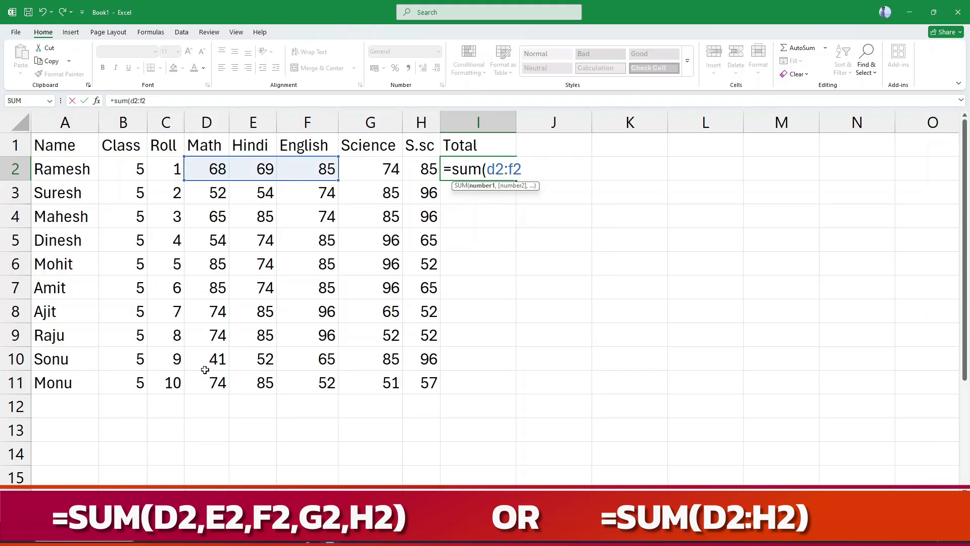
pyautogui.press('BackSpace')
pyautogui.press('BackSpace')
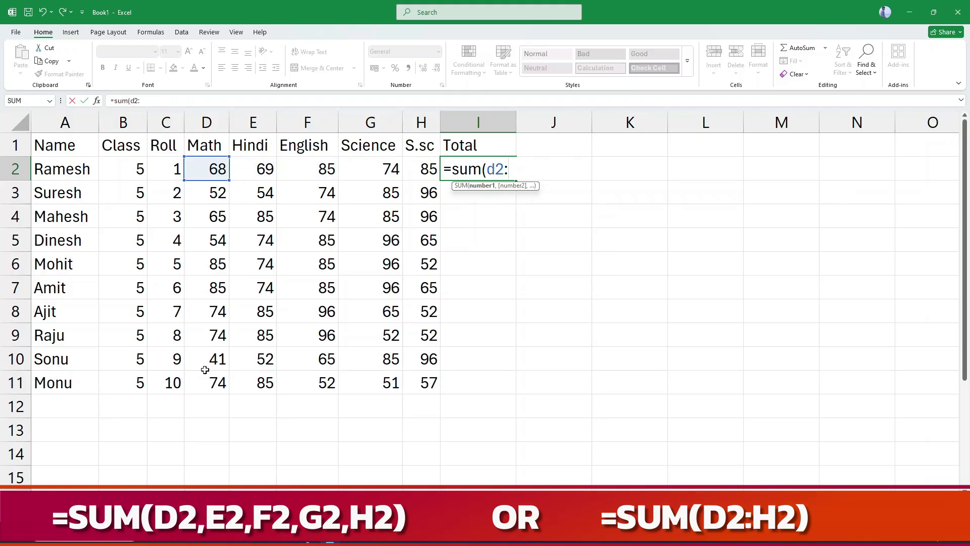
pyautogui.write('h2)')
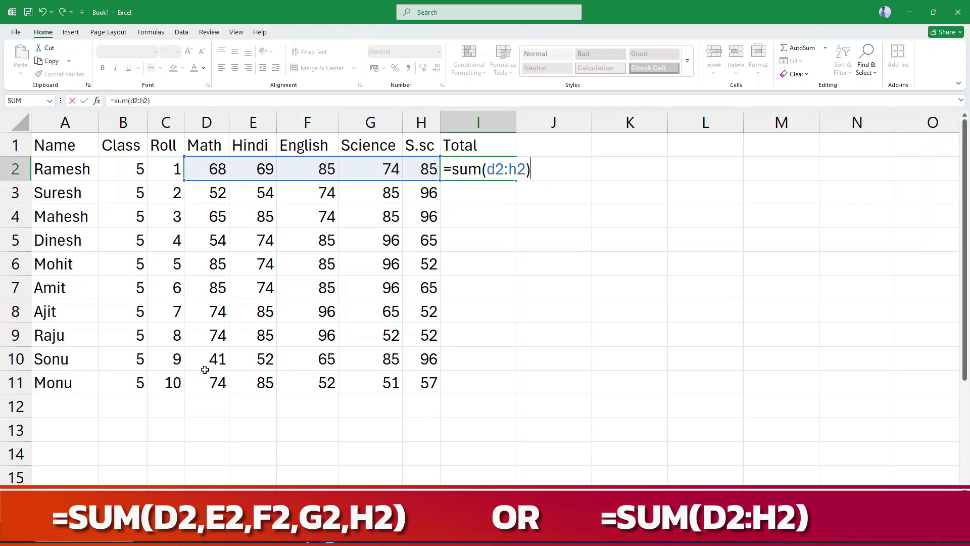
# Enter the range-based SUM formula in I2 and fill it down through I11
pyautogui.press('Return')
pyautogui.press('Up')
pyautogui.hotkey('shift', 'Down')
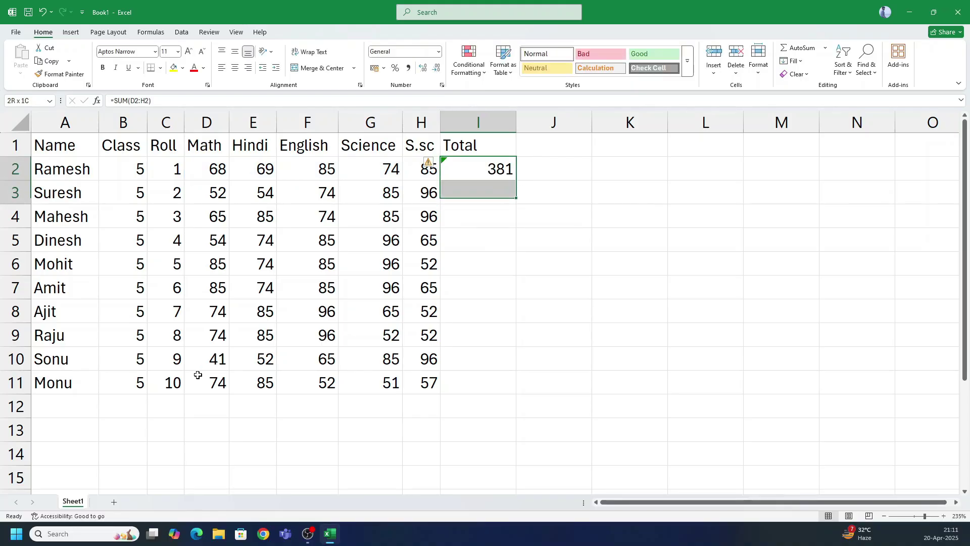
pyautogui.hotkey('shift', 'Down')
pyautogui.hotkey('shift', 'Down')
pyautogui.hotkey('shift', 'Down')
pyautogui.hotkey('shift', 'Down')
pyautogui.hotkey('shift', 'Down')
pyautogui.hotkey('shift', 'Down')
pyautogui.hotkey('shift', 'Down')
pyautogui.hotkey('shift', 'Down')
pyautogui.hotkey('shift', 'Down')
pyautogui.hotkey('shift', 'Up')
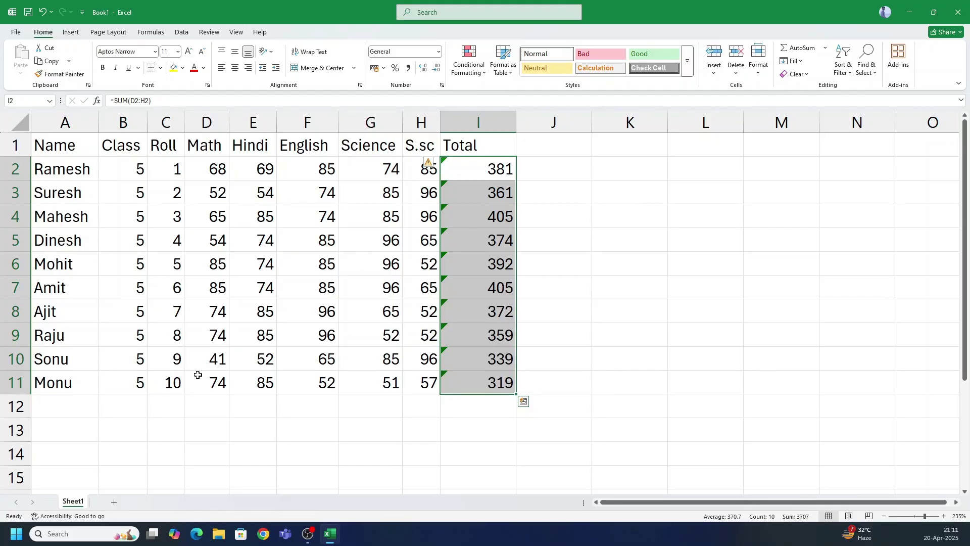
# Examine the SUM formulas in I2 through I6 to compare the cell ranges they reference
pyautogui.click(481, 174)
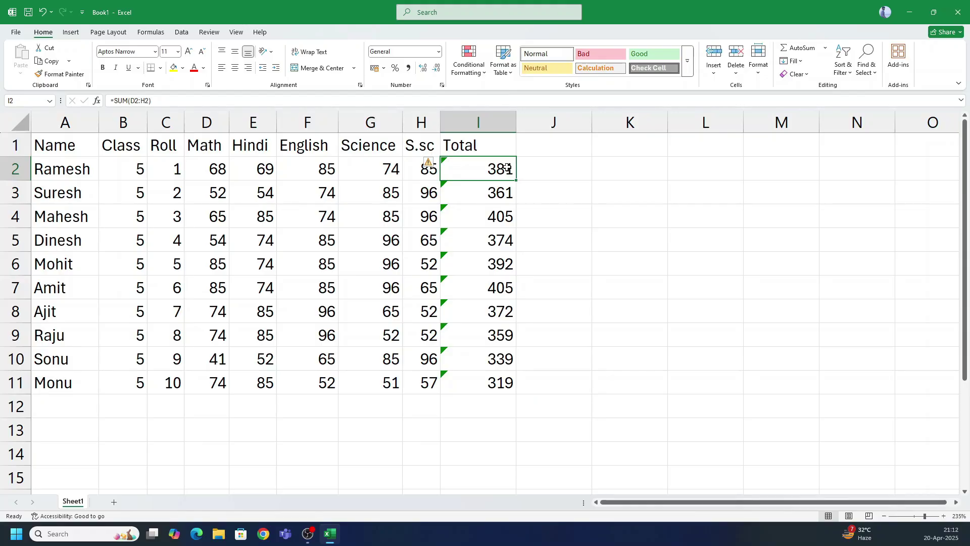
pyautogui.click(481, 192)
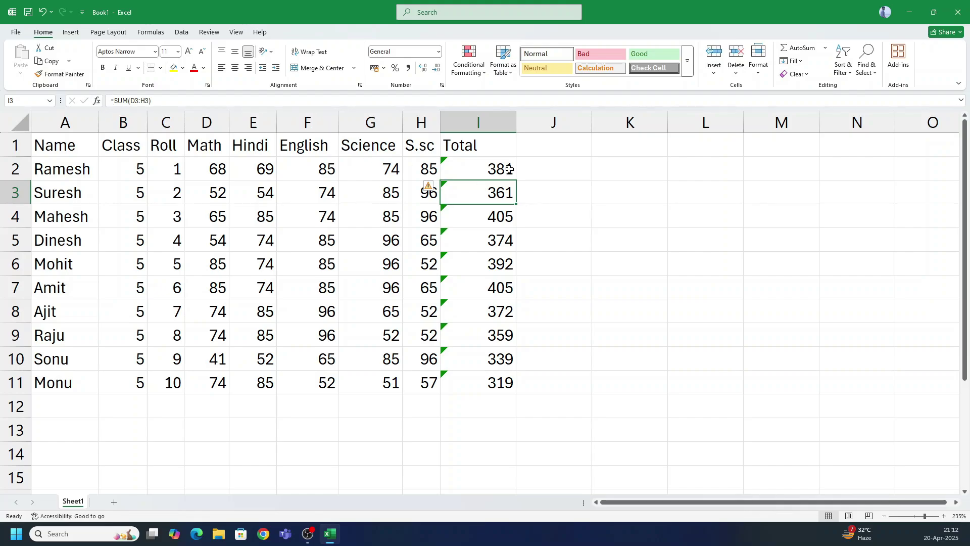
pyautogui.doubleClick(489, 191)
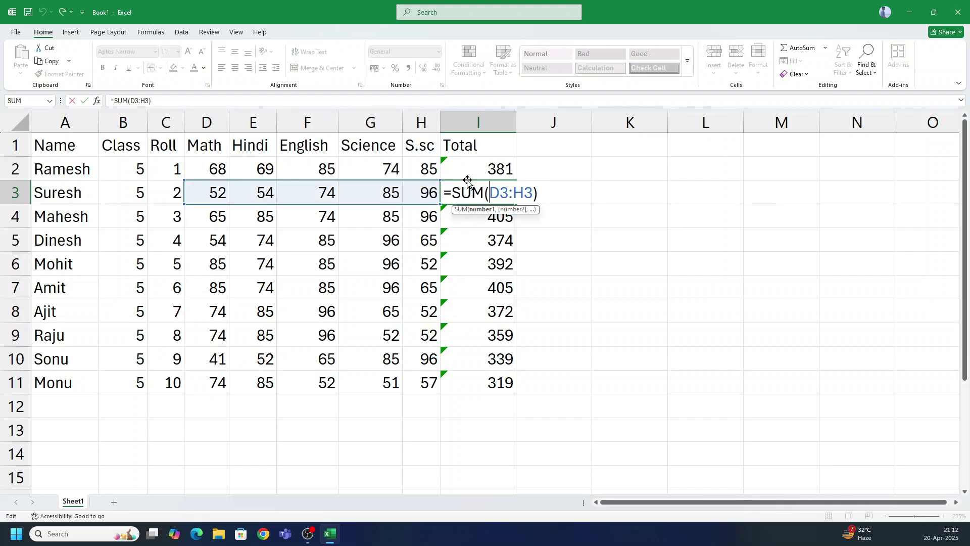
pyautogui.press('Escape')
pyautogui.doubleClick(504, 169)
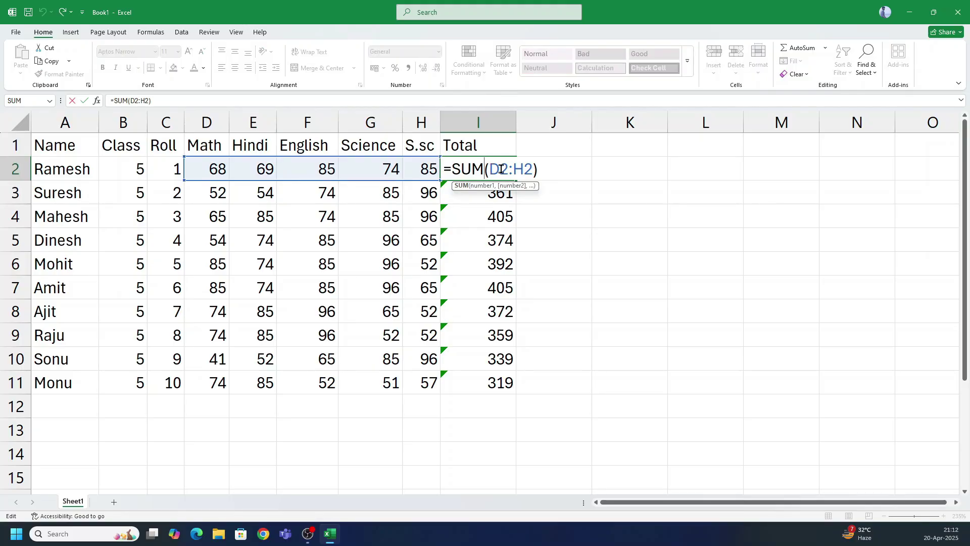
pyautogui.press('Escape')
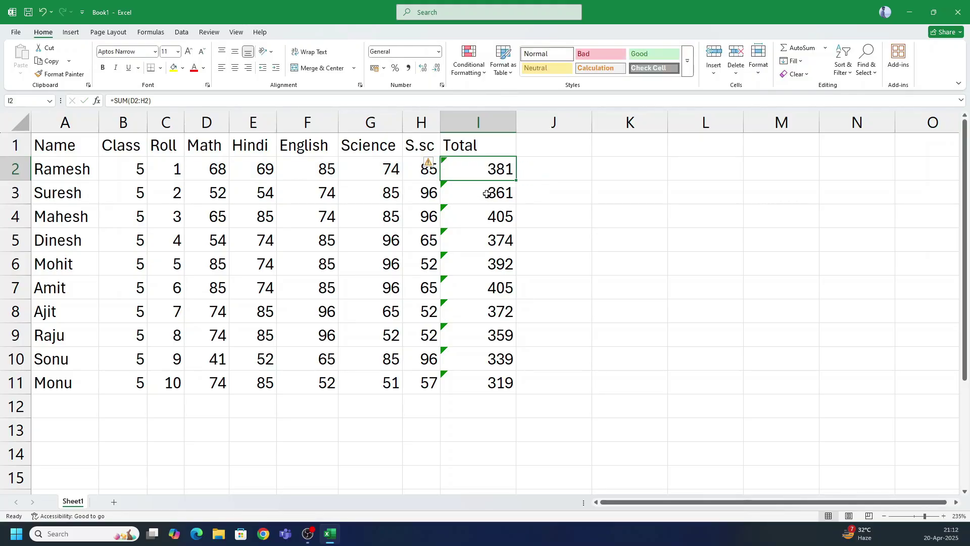
pyautogui.doubleClick(488, 194)
pyautogui.press('Escape')
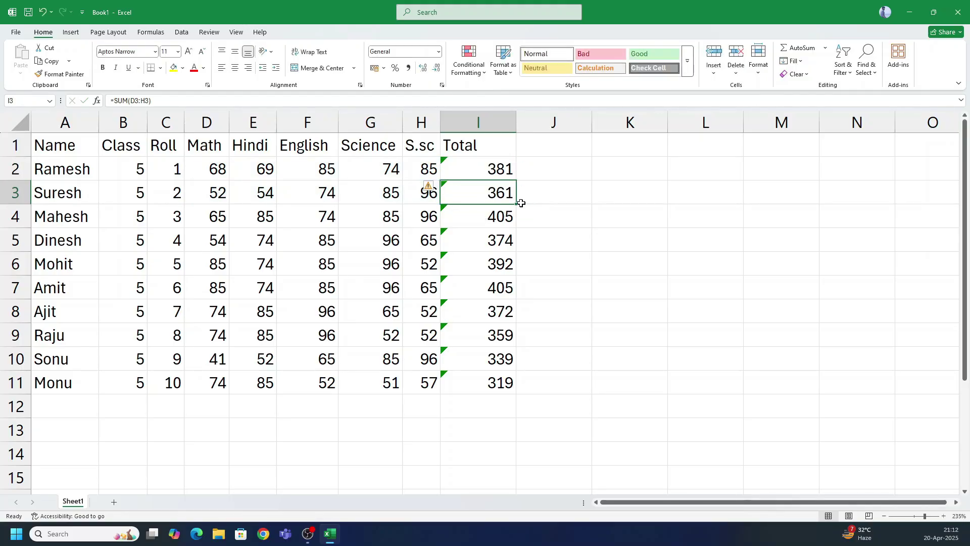
pyautogui.doubleClick(490, 217)
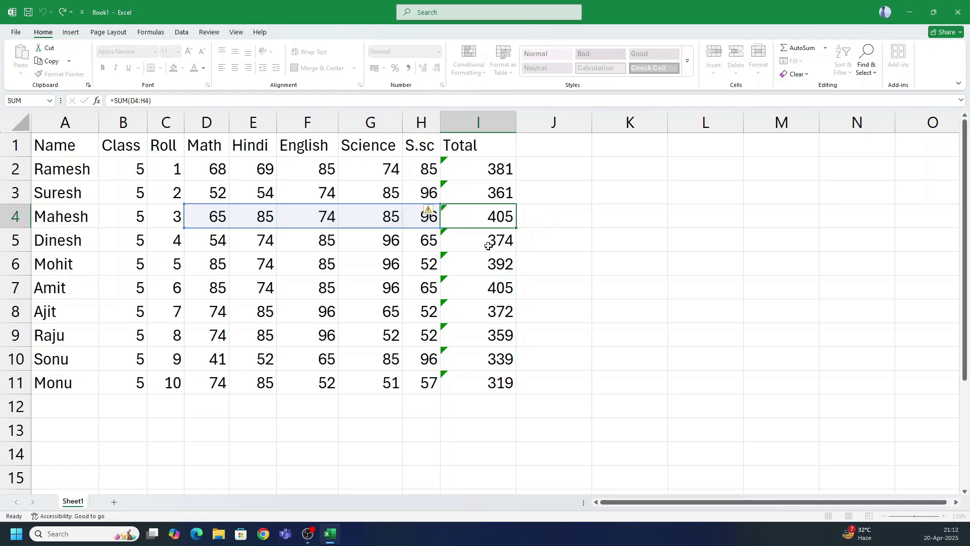
pyautogui.press('Escape')
pyautogui.doubleClick(489, 243)
pyautogui.press('Escape')
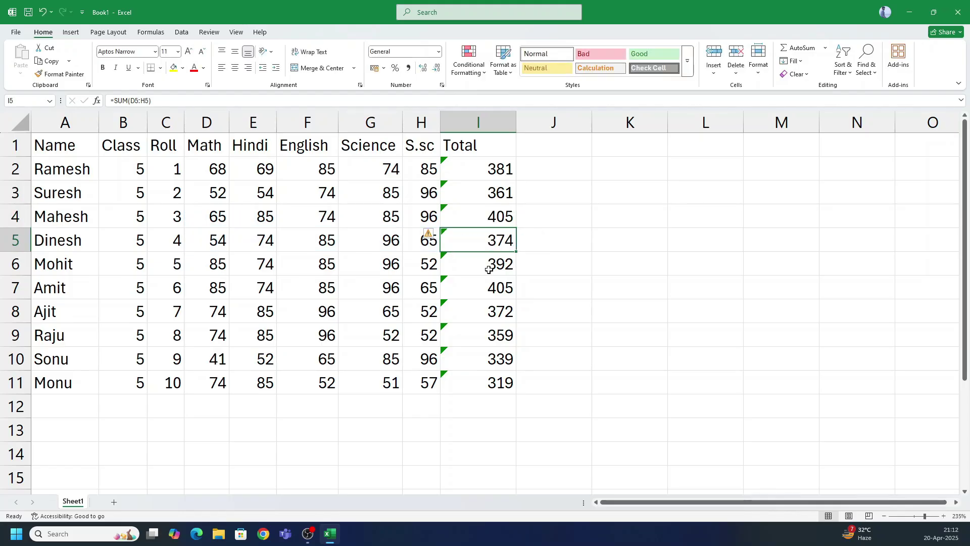
pyautogui.doubleClick(488, 265)
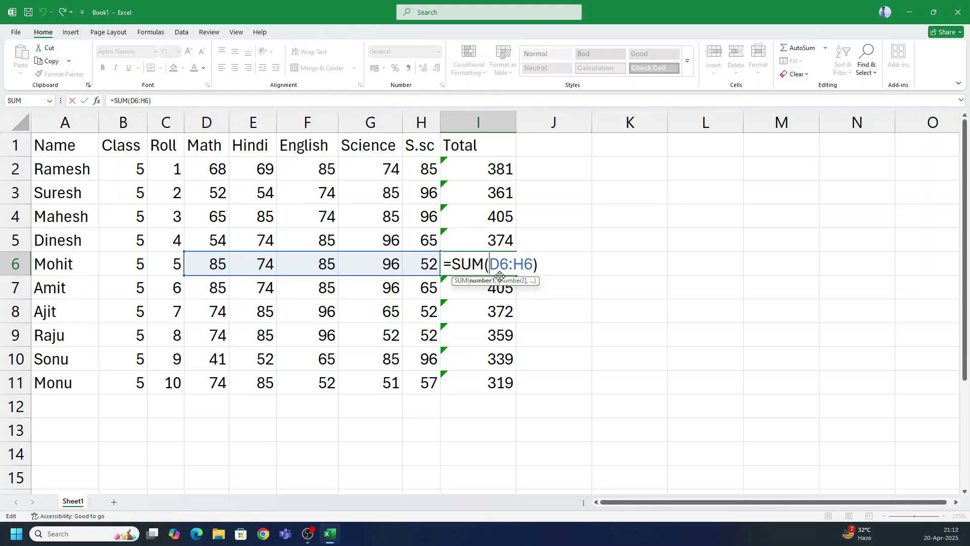
pyautogui.press('Escape')
pyautogui.click(478, 174)
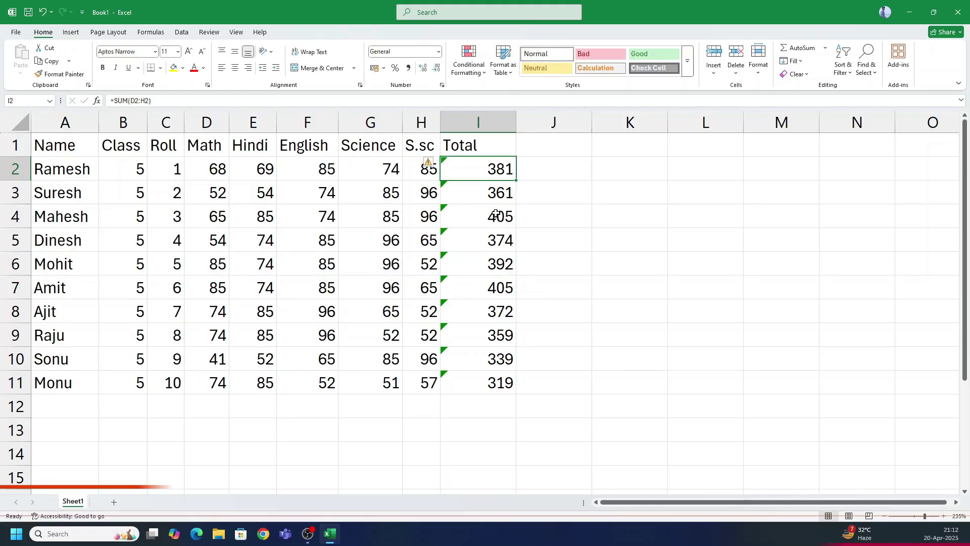
pyautogui.doubleClick(485, 168)
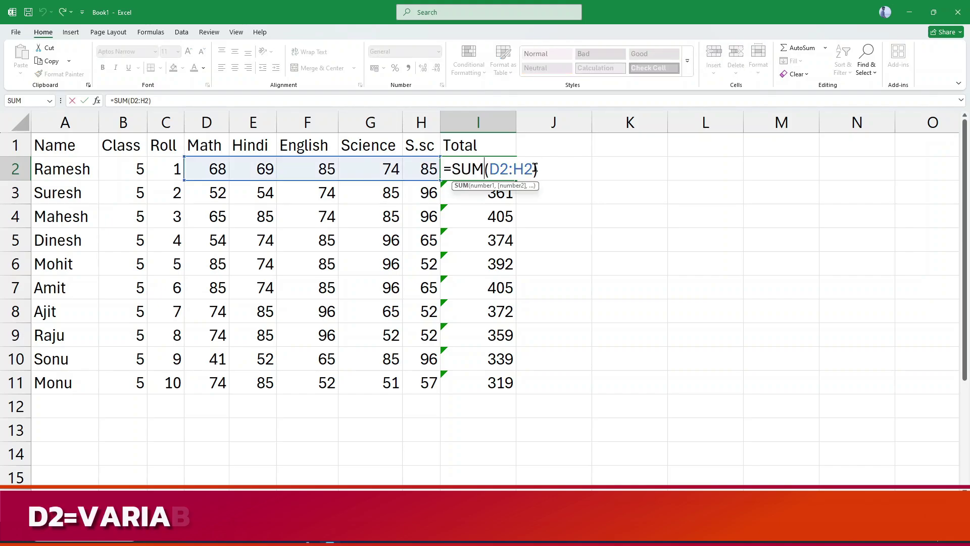
pyautogui.press('Escape')
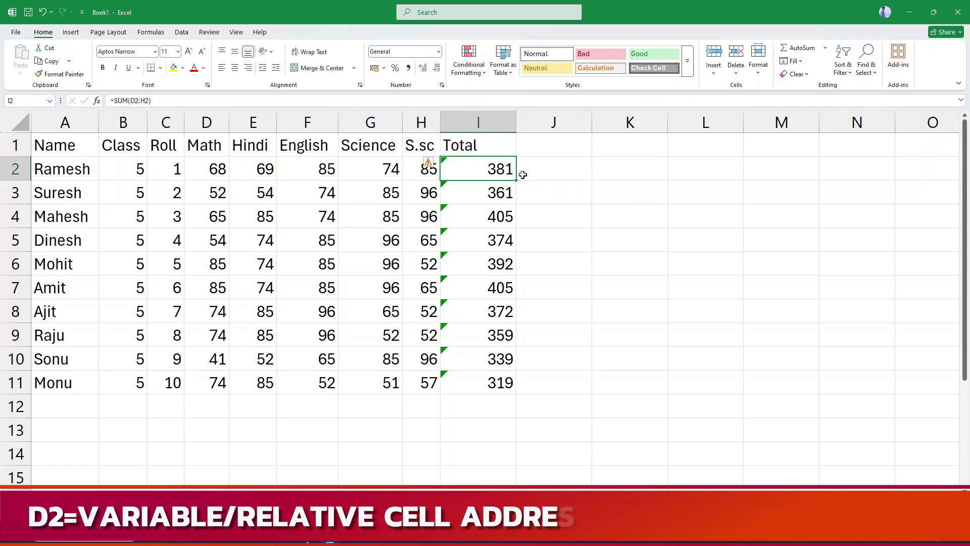
# Make the I2 formula's range absolute as $D$2:$H$2 and fill the formula down through I11
pyautogui.doubleClick(494, 170)
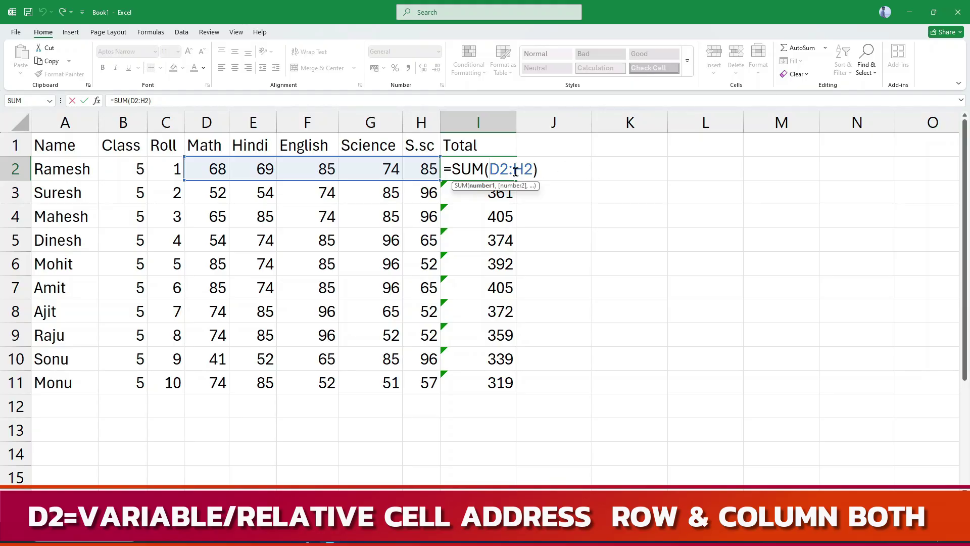
pyautogui.moveTo(494, 169); pyautogui.dragTo(533, 168)
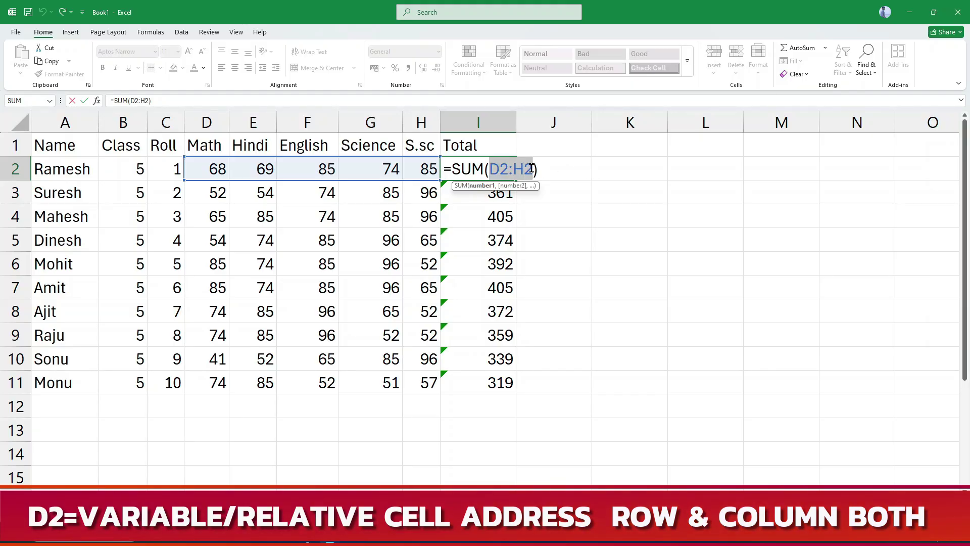
pyautogui.press('F4')
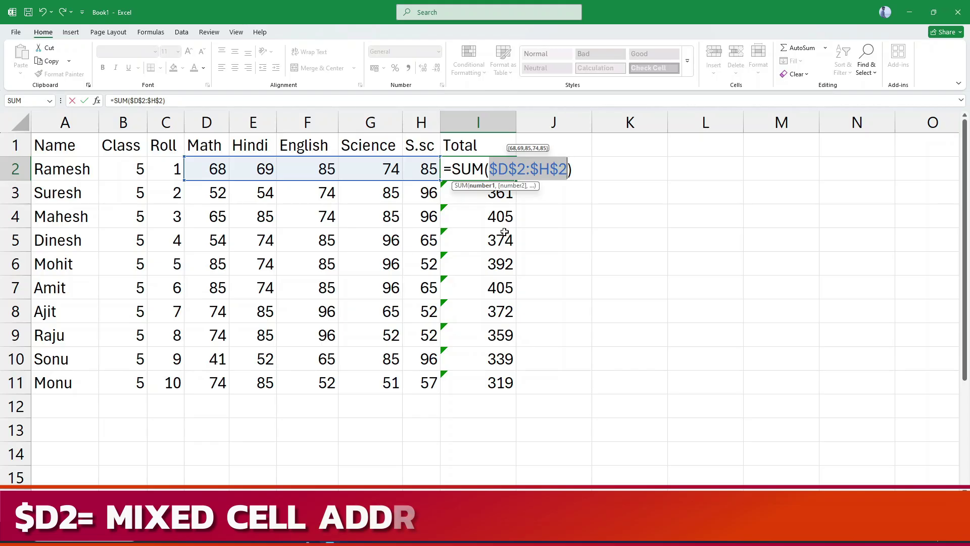
pyautogui.press('Return')
pyautogui.press('Up')
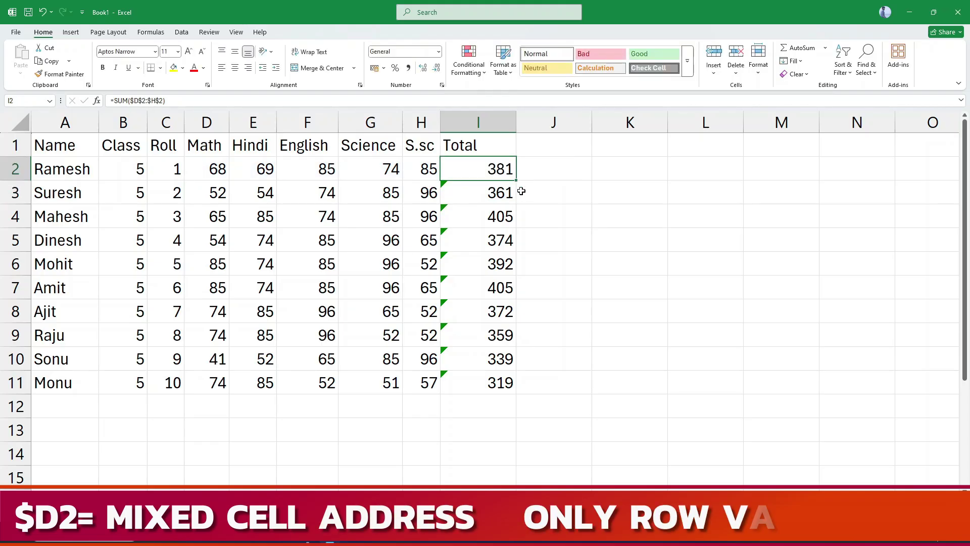
pyautogui.moveTo(516, 179); pyautogui.dragTo(521, 396)
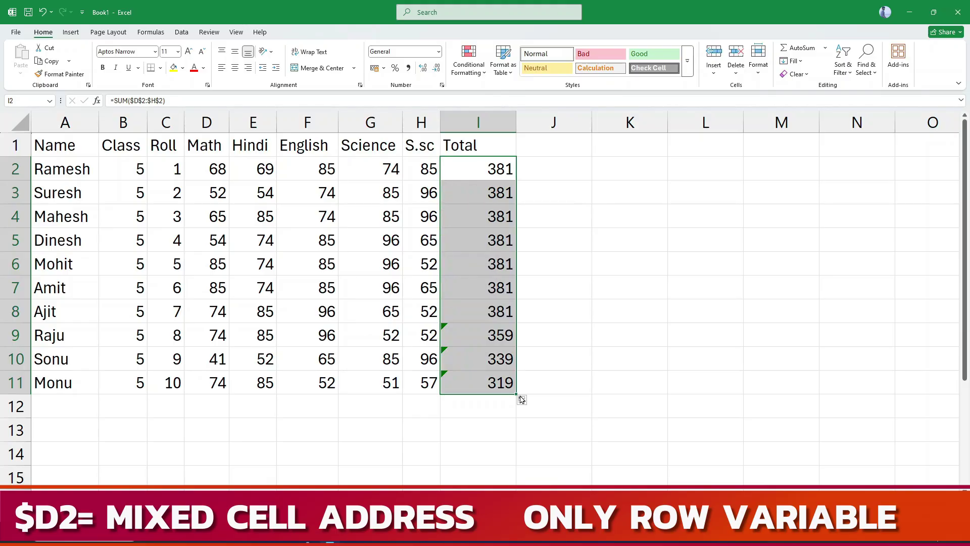
# Inspect the filled formulas in I5, I6, I8 and I9 for their absolute references
pyautogui.click(485, 242)
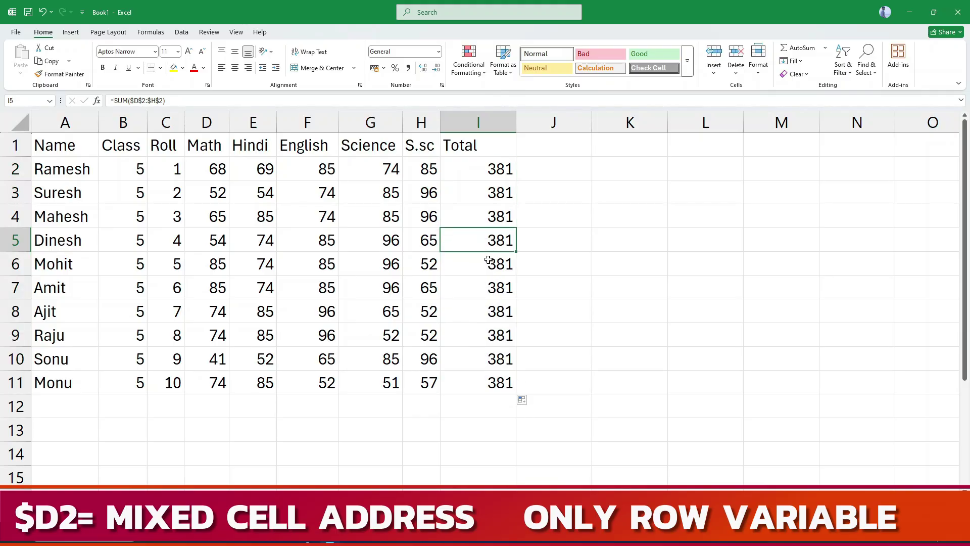
pyautogui.doubleClick(493, 263)
pyautogui.press('Escape')
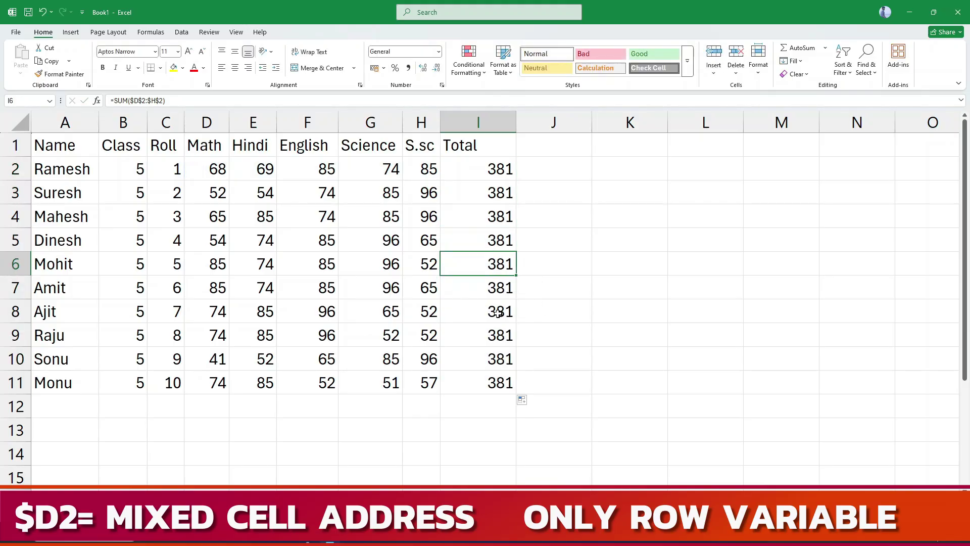
pyautogui.doubleClick(500, 316)
pyautogui.press('Escape')
pyautogui.doubleClick(495, 335)
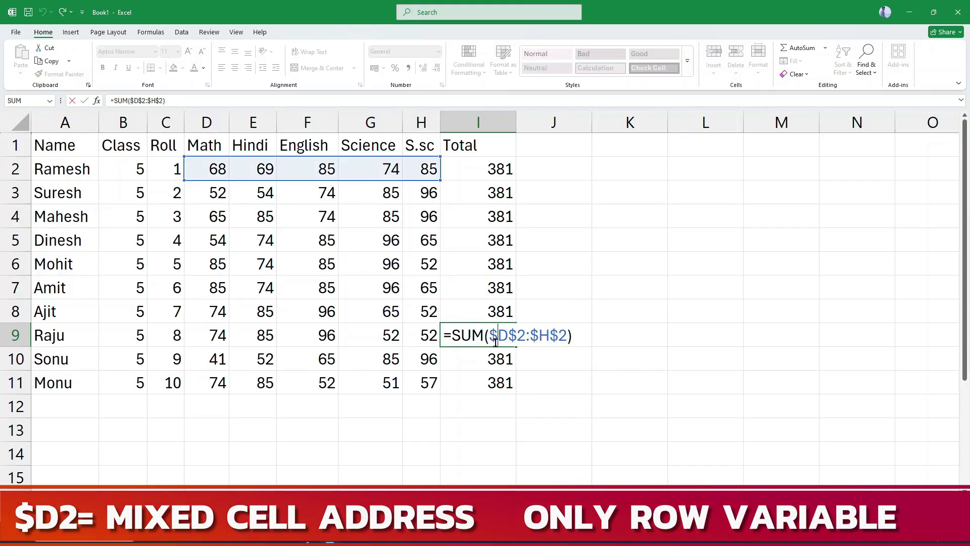
pyautogui.press('Escape')
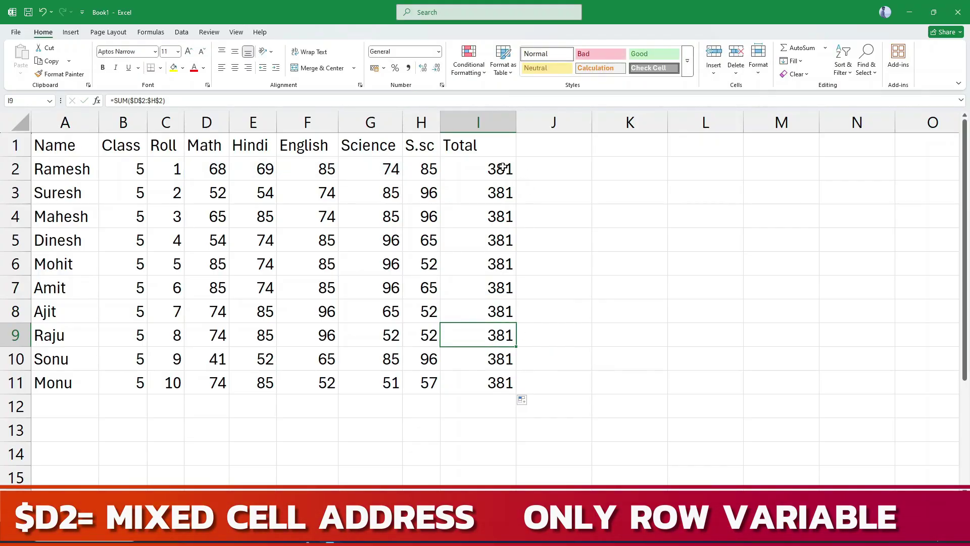
# Cycle the I2 range through its mixed, relative and absolute forms, and enter the formula with the relative range D2:H2
pyautogui.doubleClick(493, 168)
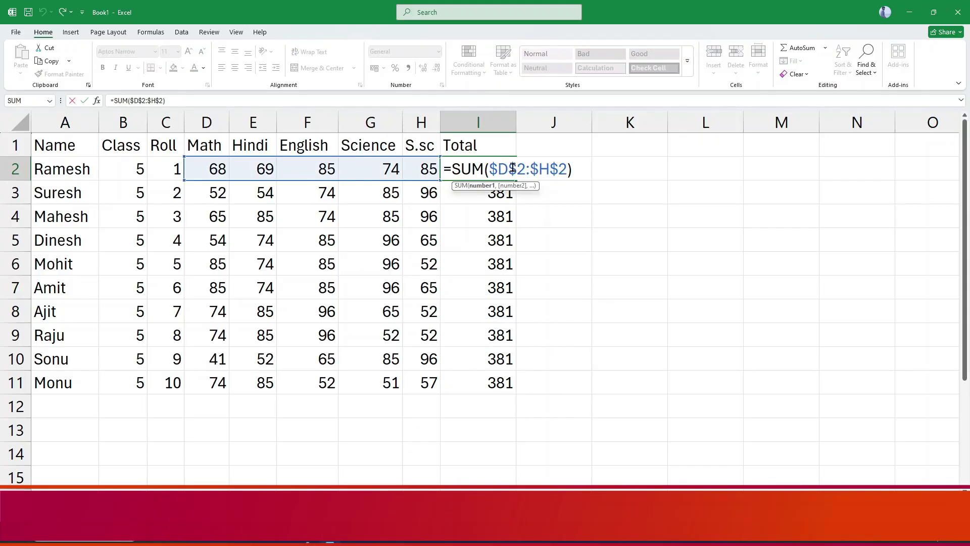
pyautogui.moveTo(490, 168); pyautogui.dragTo(569, 168)
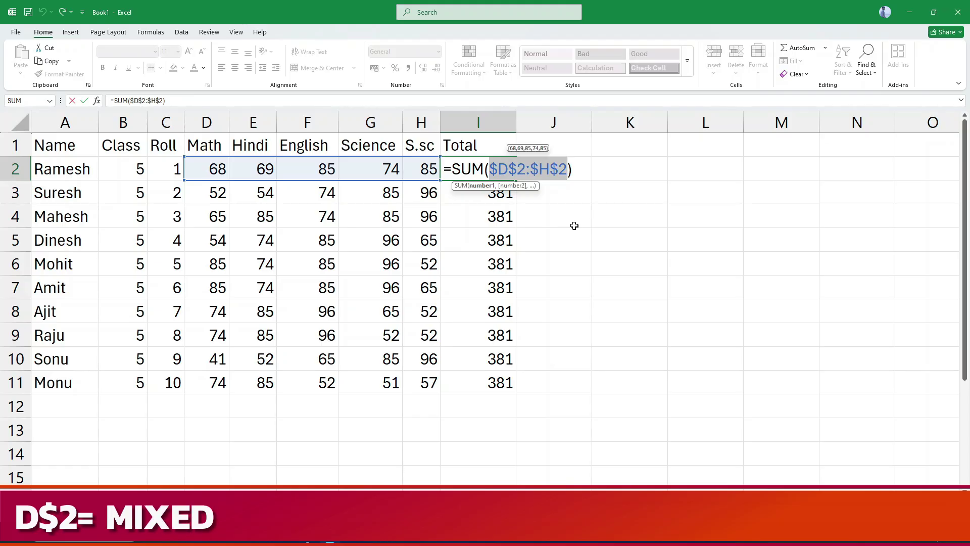
pyautogui.press('F4')
pyautogui.press('F4')
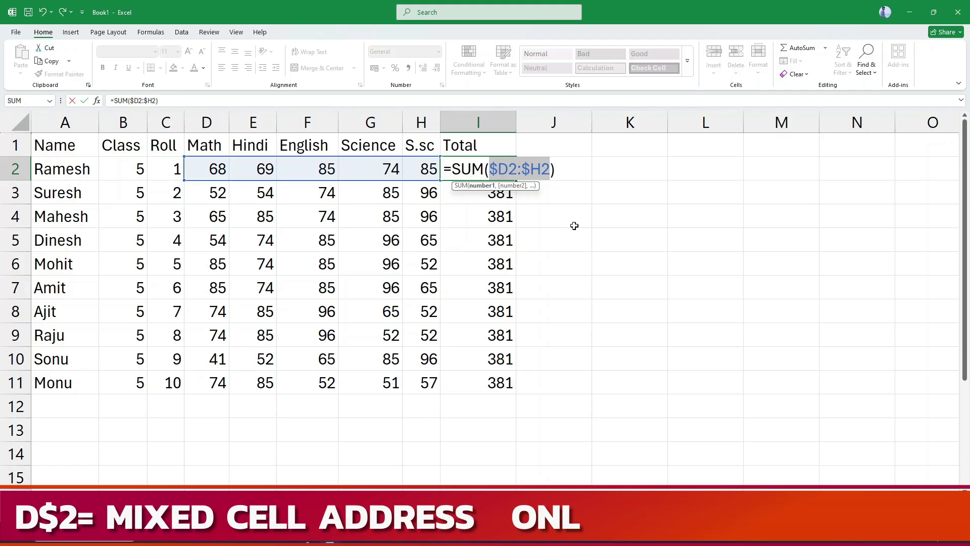
pyautogui.press('F4')
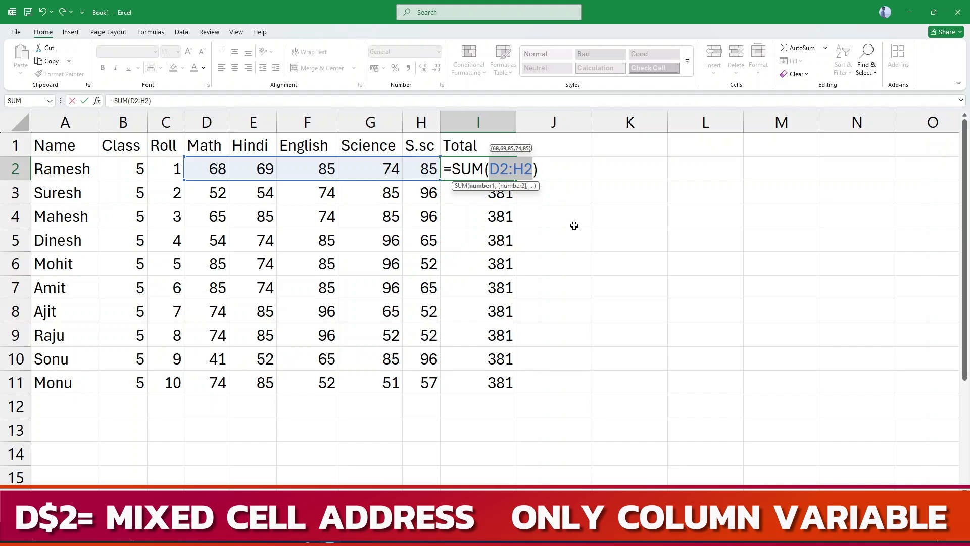
pyautogui.press('F4')
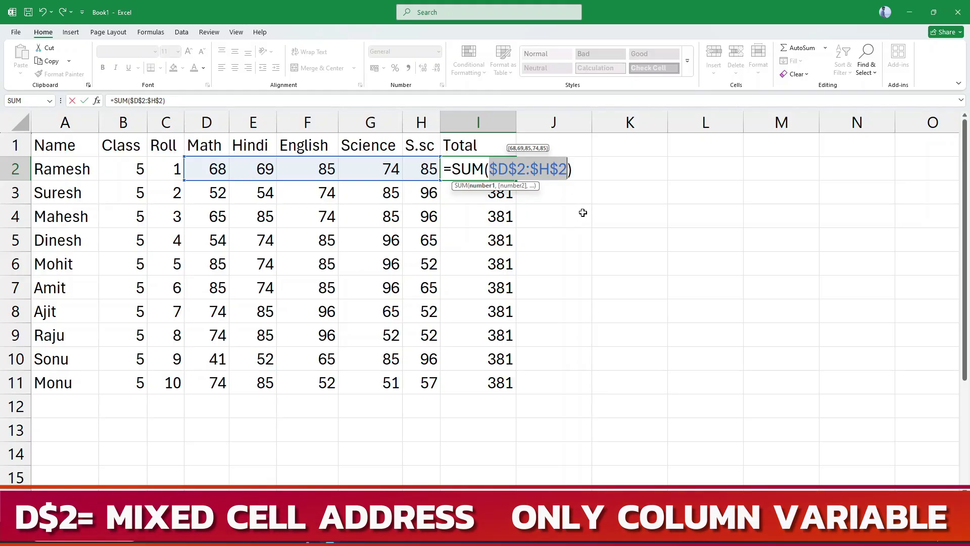
pyautogui.press('F4')
pyautogui.press('F4')
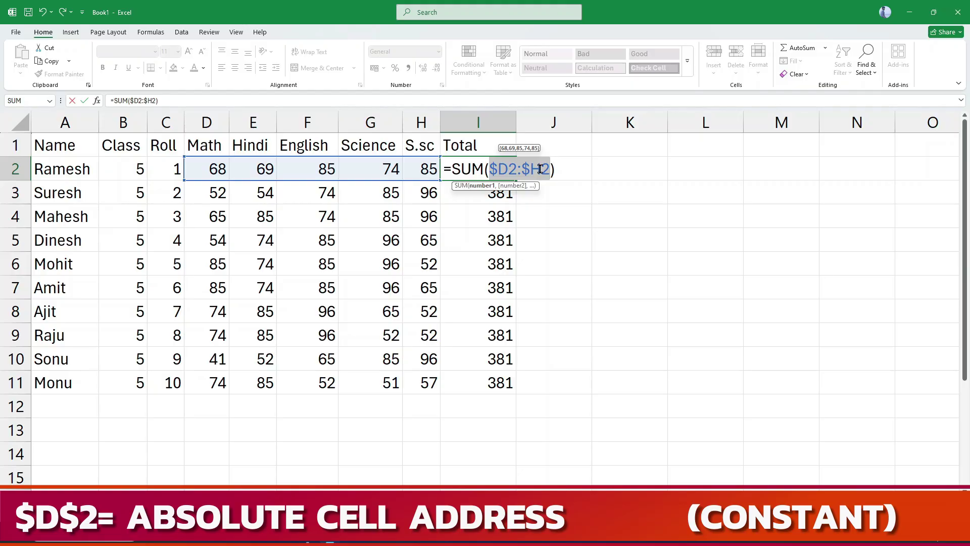
pyautogui.press('F4')
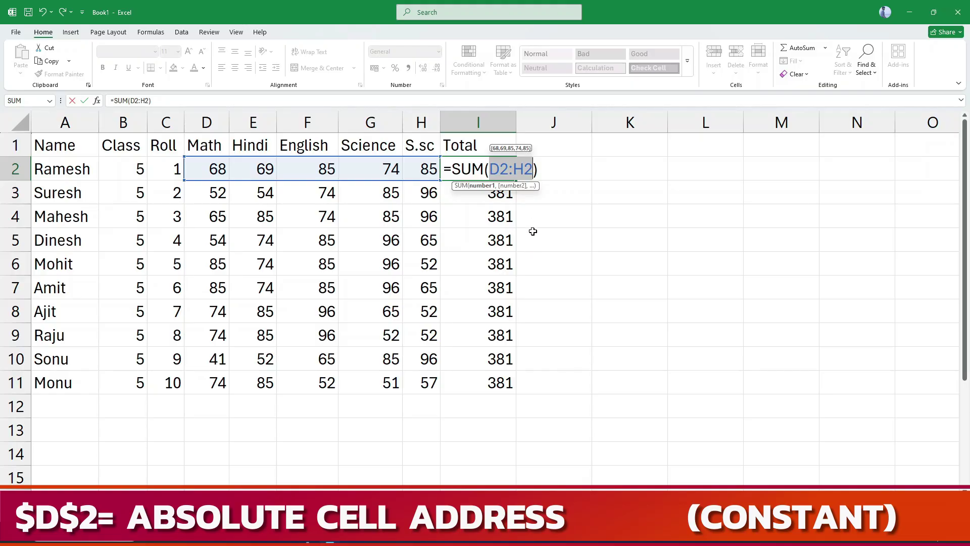
pyautogui.hotkey('ctrl', 'Return')
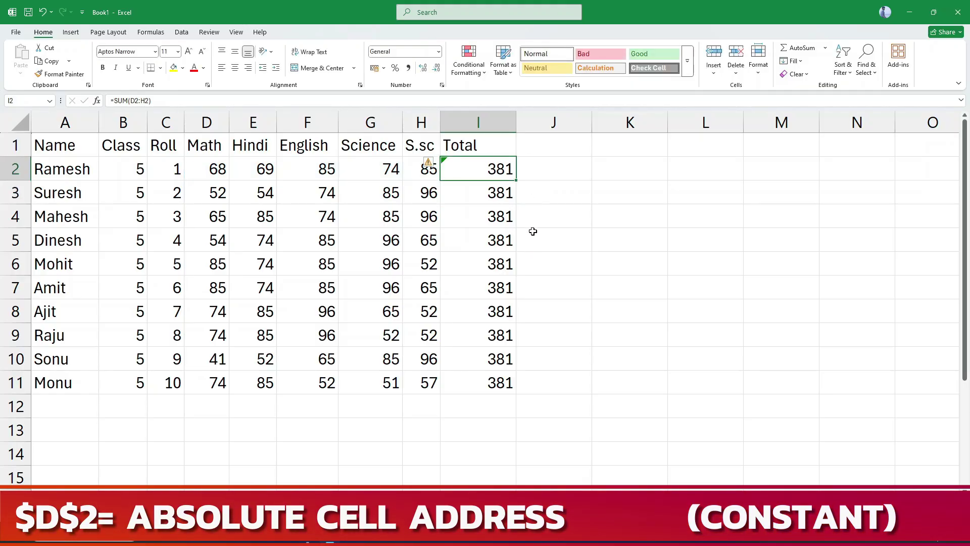
# Fill the relative SUM formula from I2 down through I11 and check the formulas in I2 and I3
pyautogui.hotkey('shift', 'Down')
pyautogui.hotkey('shift', 'Down')
pyautogui.hotkey('shift', 'Down')
pyautogui.hotkey('shift', 'Down')
pyautogui.hotkey('shift', 'Down')
pyautogui.hotkey('shift', 'Down')
pyautogui.hotkey('shift', 'Down')
pyautogui.hotkey('shift', 'Down')
pyautogui.hotkey('shift', 'Down')
pyautogui.hotkey('shift', 'Down')
pyautogui.hotkey('shift', 'Down')
pyautogui.hotkey('shift', 'Up')
pyautogui.hotkey('shift', 'Up')
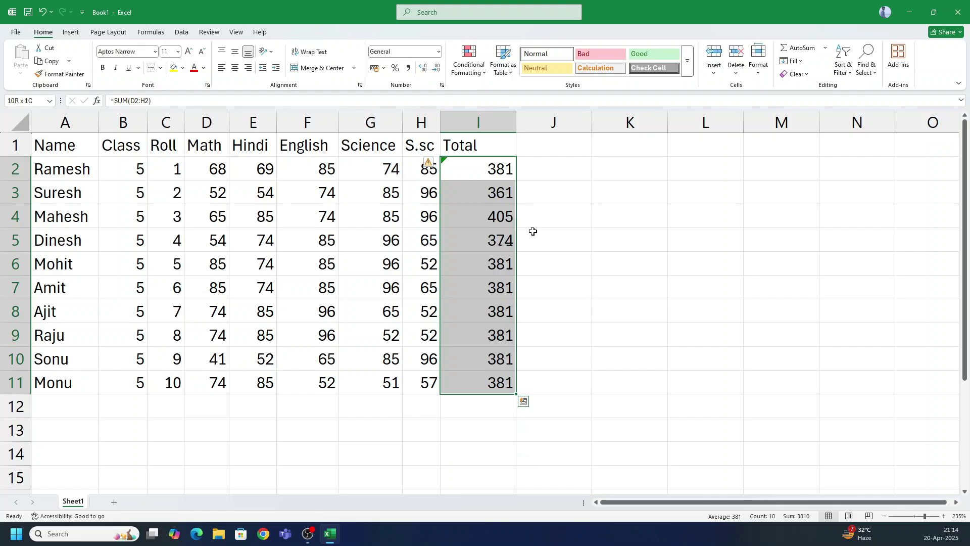
pyautogui.doubleClick(494, 169)
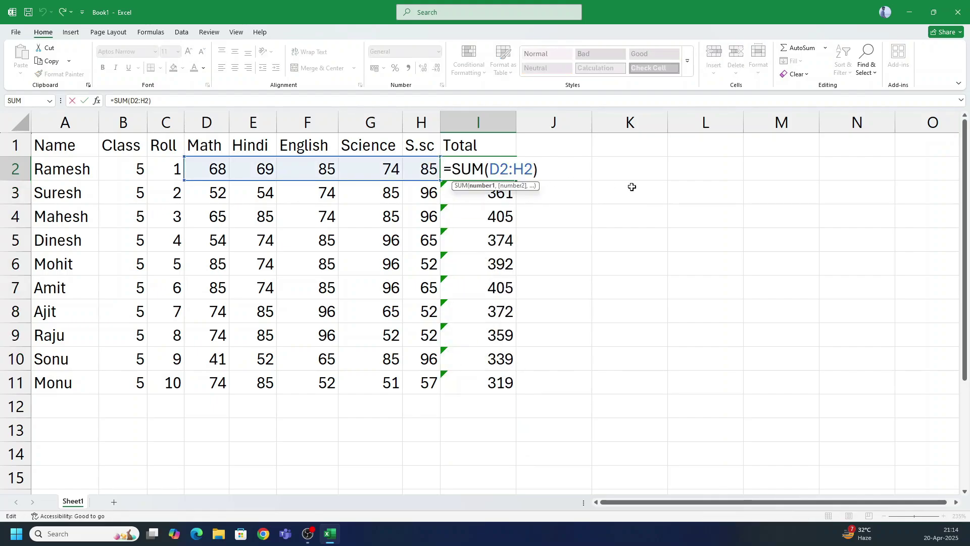
pyautogui.press('Return')
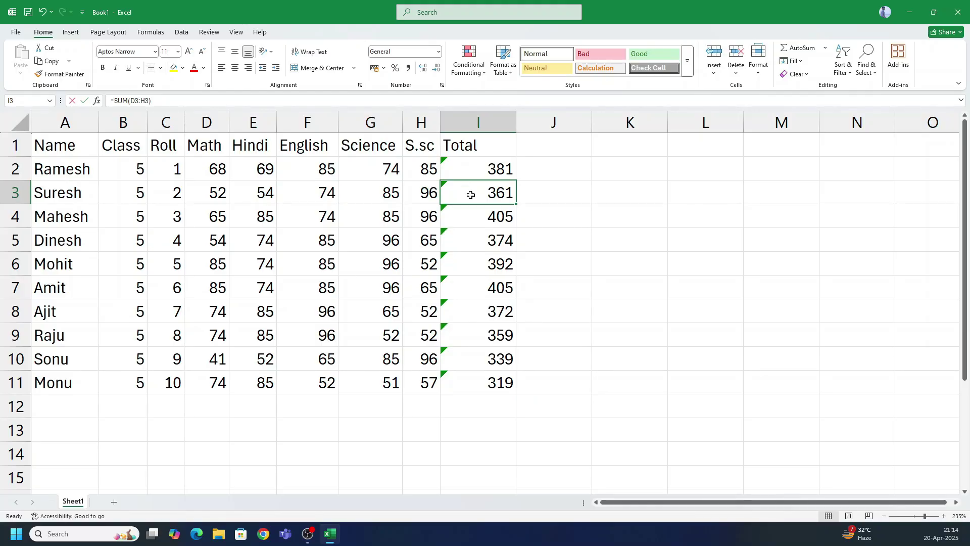
pyautogui.doubleClick(470, 195)
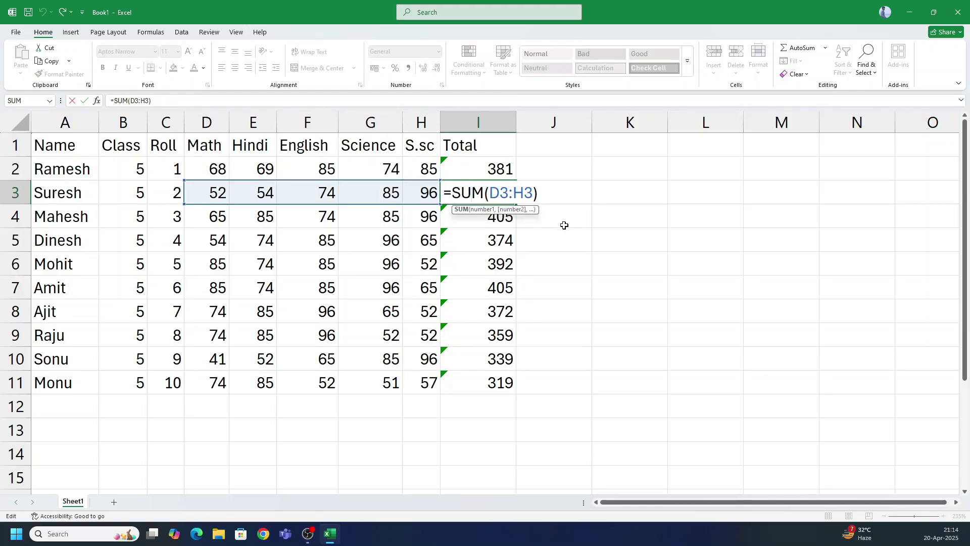
pyautogui.press('Return')
# Enter the header Average in J1
pyautogui.click(542, 146)
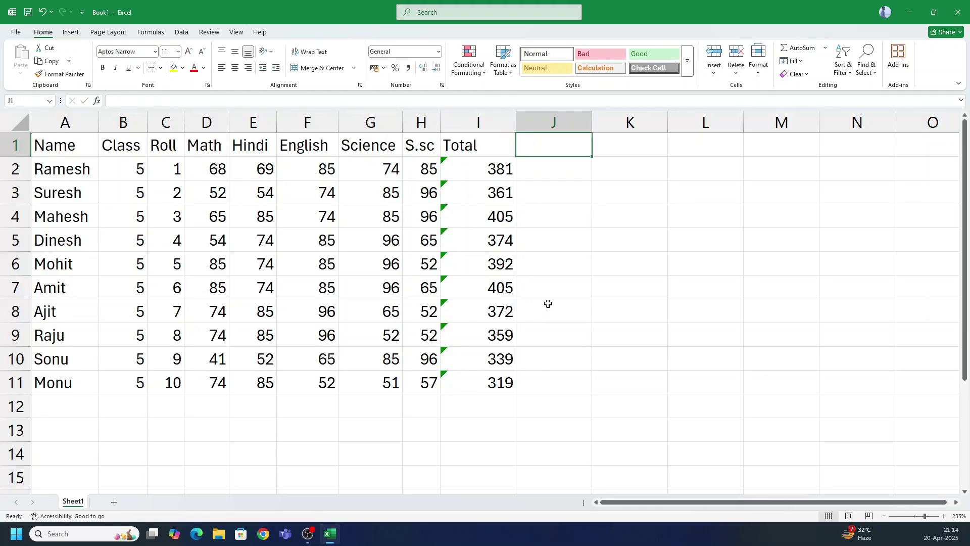
pyautogui.write('age')
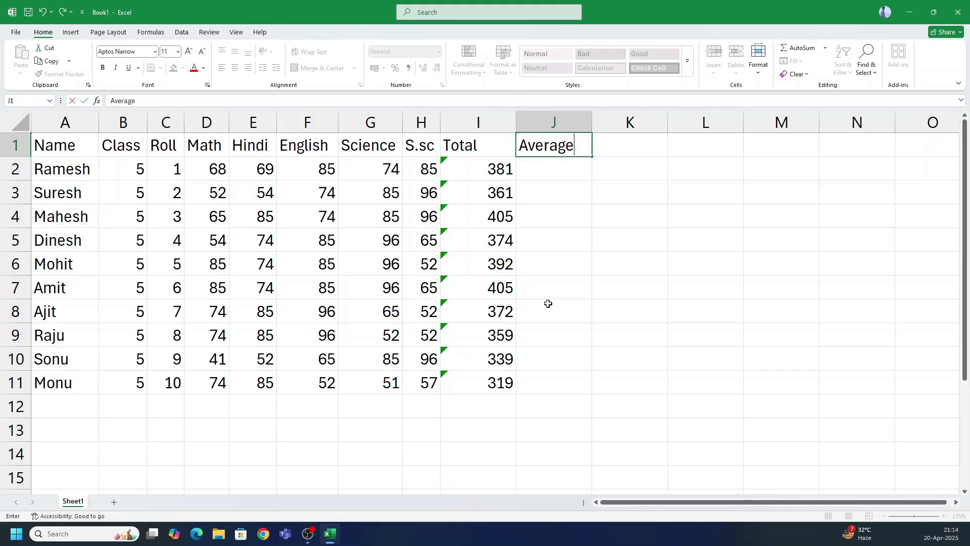
pyautogui.press('Return')
# Replace the header in J1 with Percentage
pyautogui.press('Up')
pyautogui.press('F2')
pyautogui.press('BackSpace')
pyautogui.press('BackSpace')
pyautogui.press('BackSpace')
pyautogui.press('BackSpace')
pyautogui.press('BackSpace')
pyautogui.press('BackSpace')
pyautogui.press('BackSpace')
pyautogui.write('Percentage')
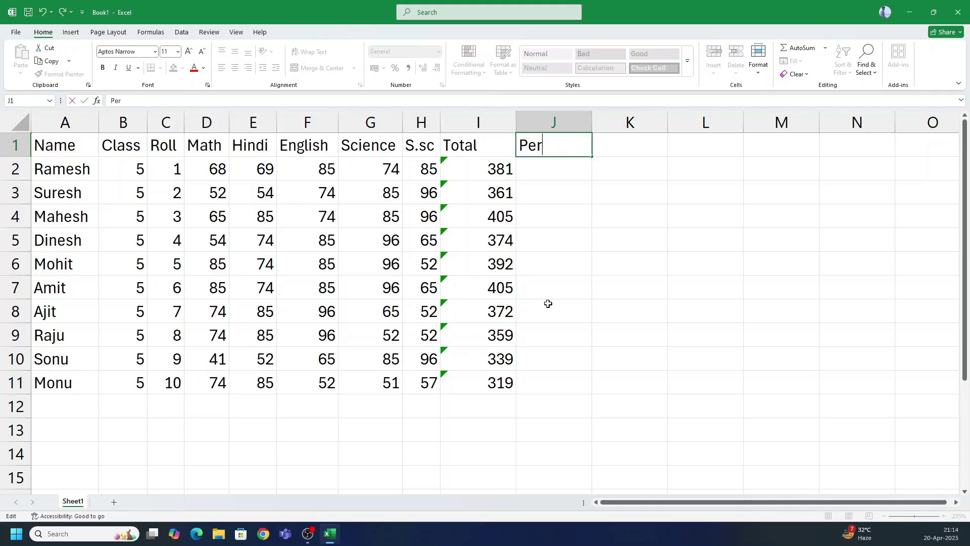
pyautogui.press('Return')
pyautogui.press('Up')
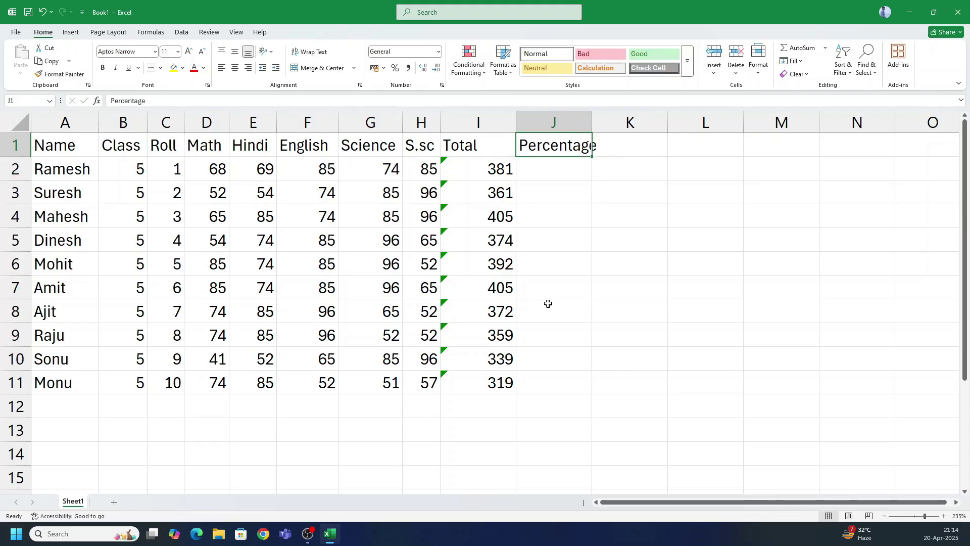
# Enter the formula =AVERAGE(D2:H2) in J2 for the first student's percentage
pyautogui.press('Down')
pyautogui.write('=')
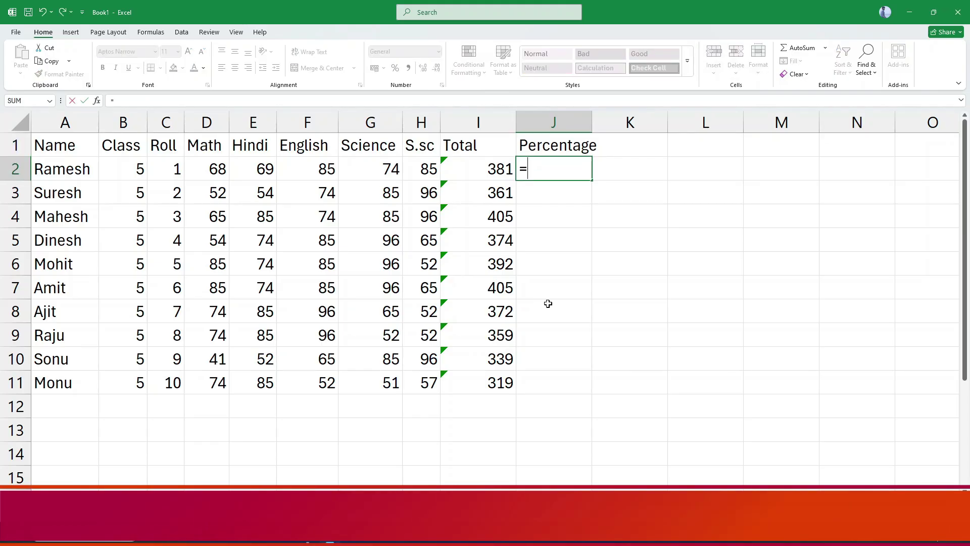
pyautogui.write('i2')
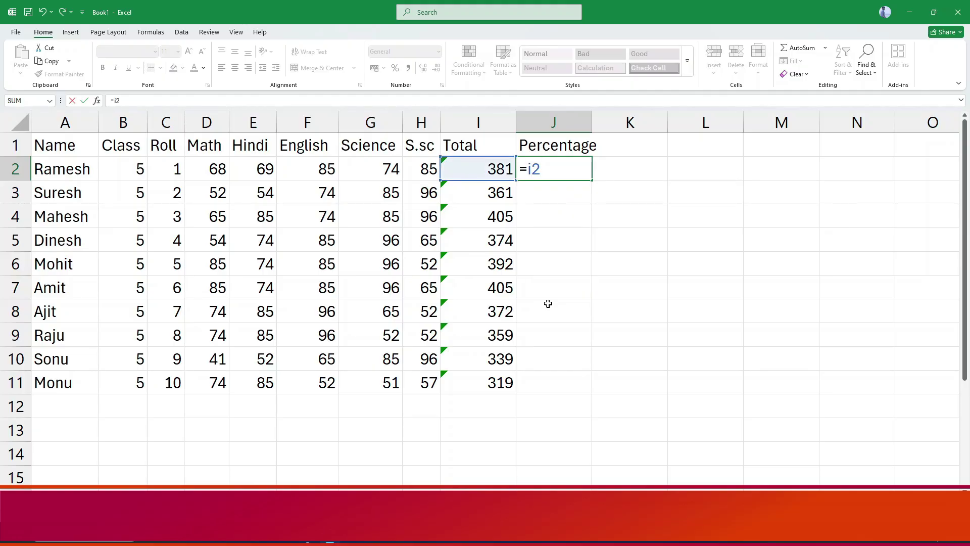
pyautogui.press('BackSpace')
pyautogui.press('BackSpace')
pyautogui.write('ave')
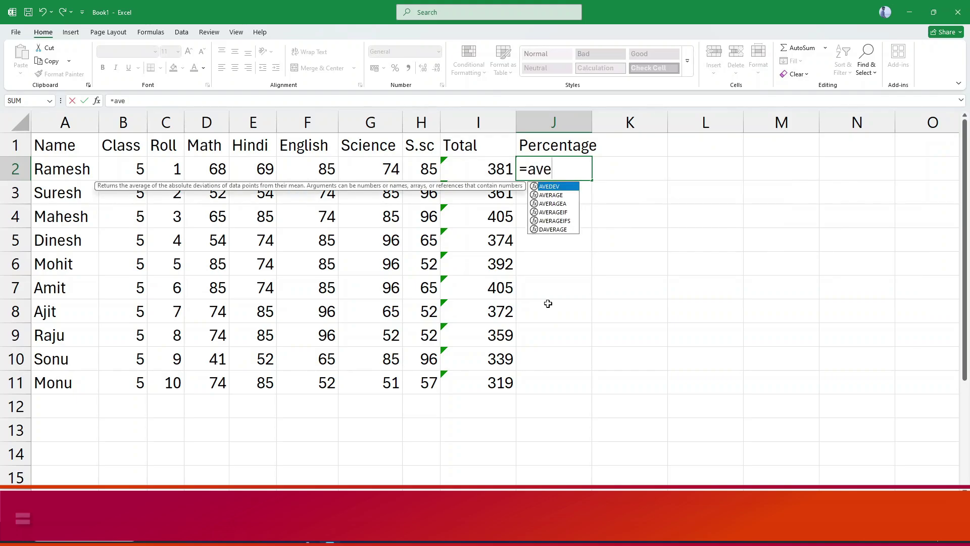
pyautogui.write('rage(')
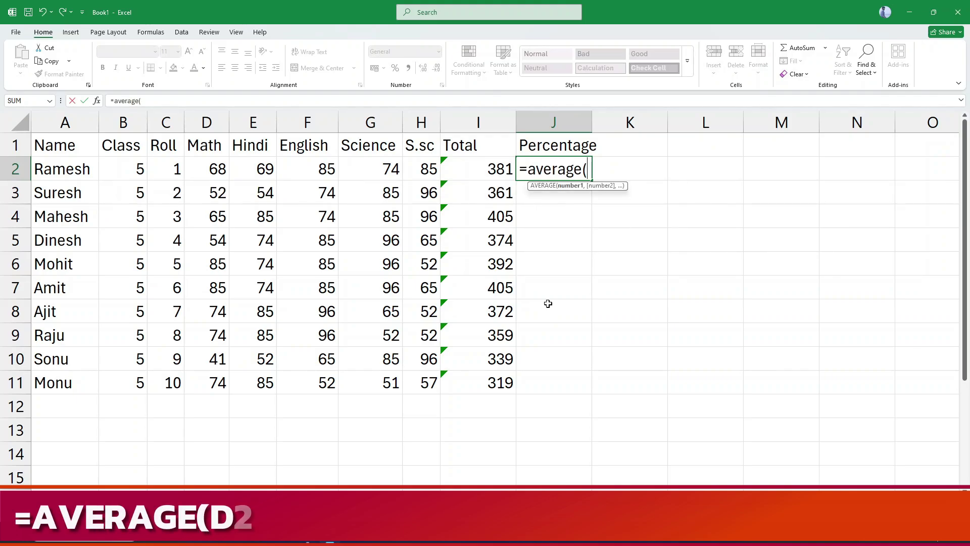
pyautogui.write('d2')
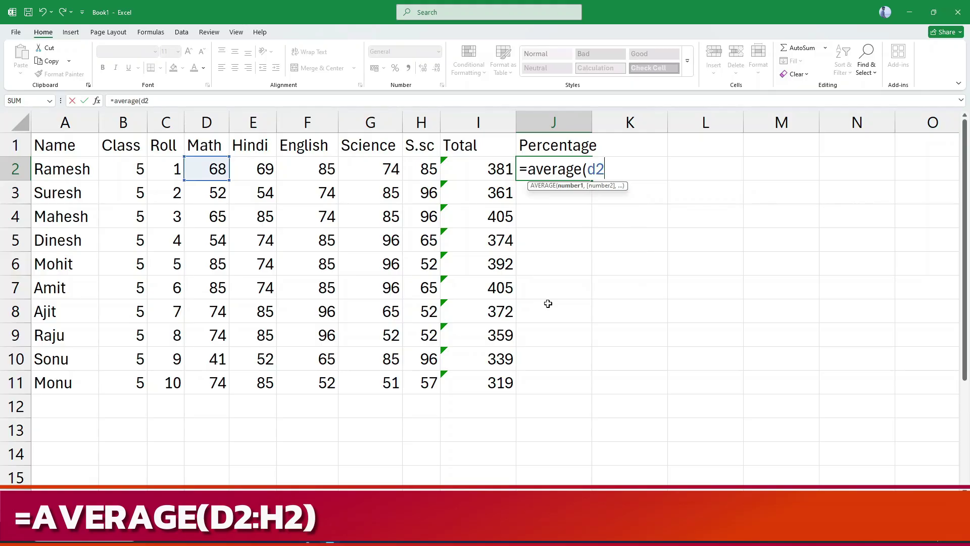
pyautogui.write(':h2)')
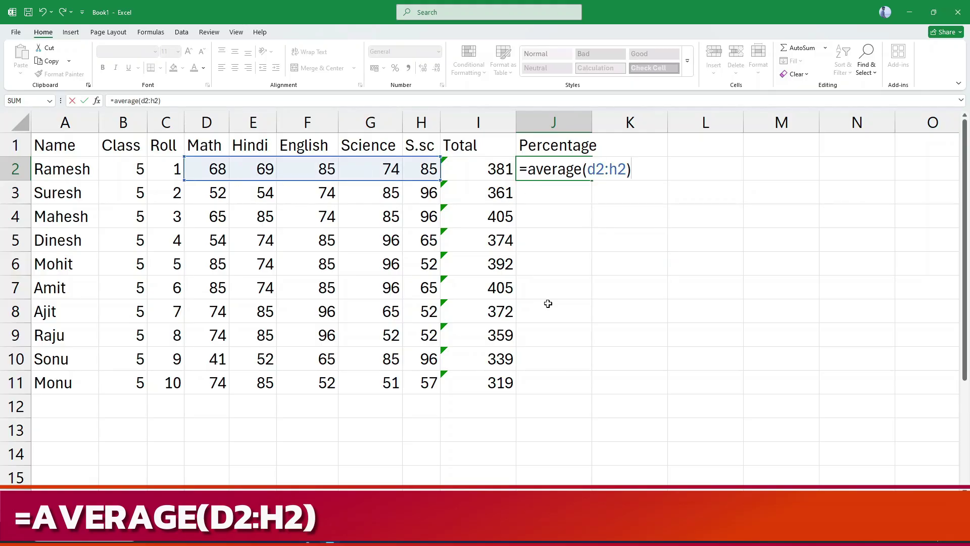
pyautogui.press('Return')
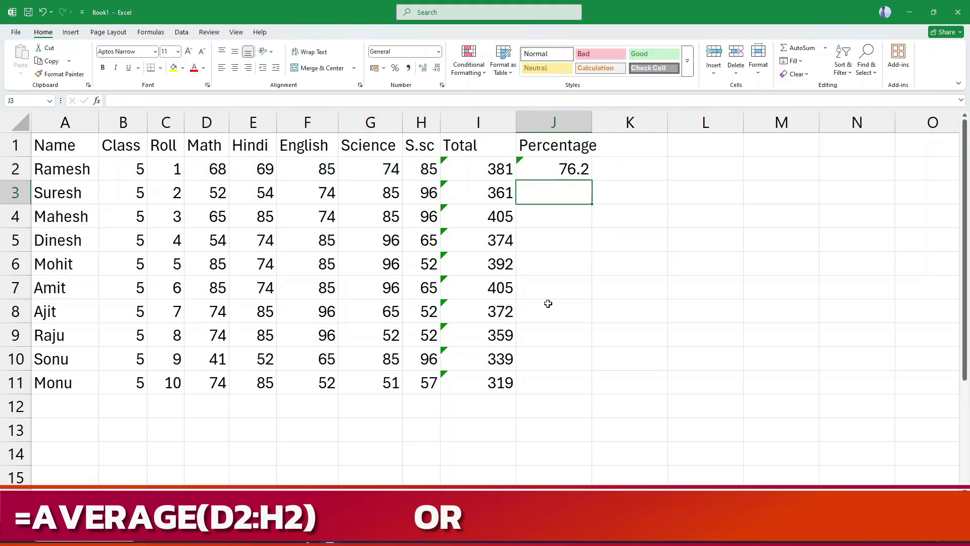
# Fill the AVERAGE formula from J2 down through J11, and clear the contents of J2:J11
pyautogui.press('Up')
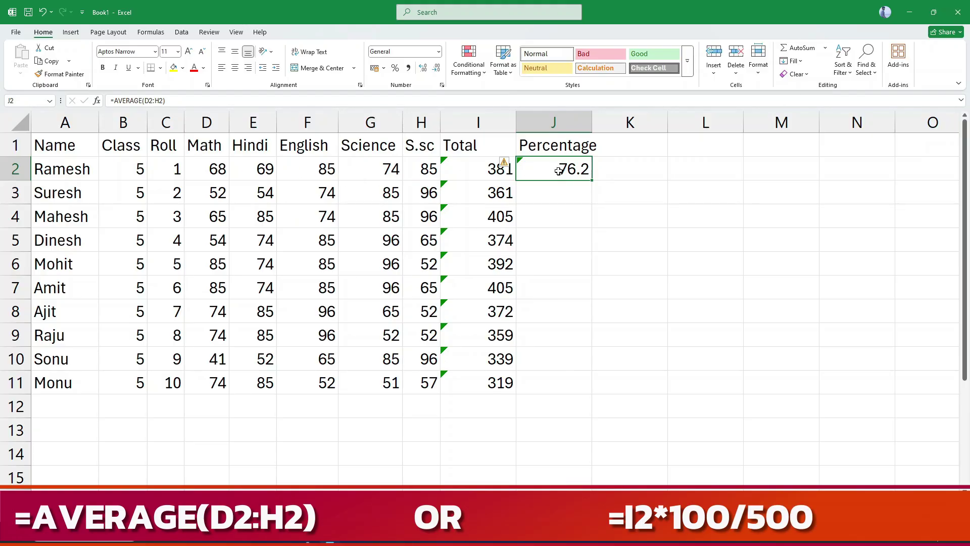
pyautogui.moveTo(592, 180); pyautogui.dragTo(586, 387)
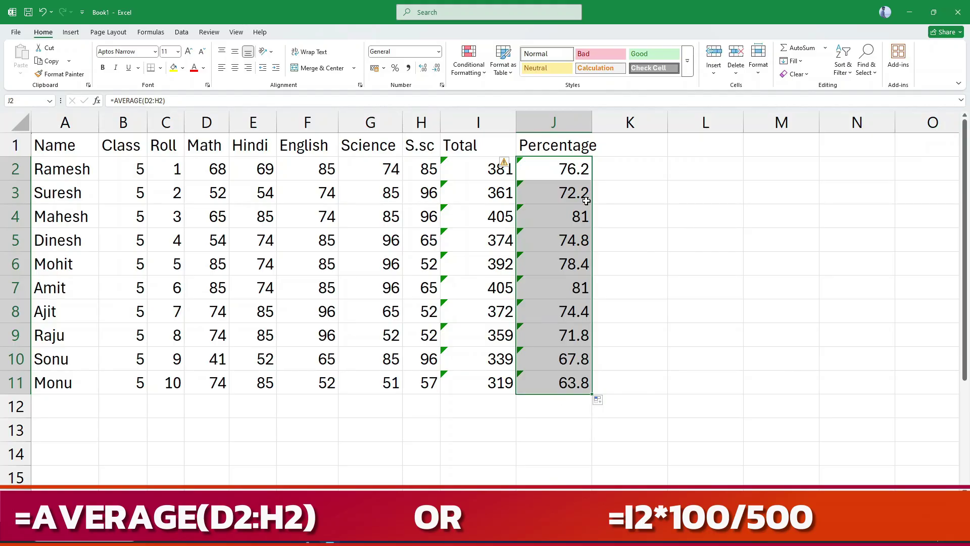
pyautogui.press('Delete')
pyautogui.press('Up')
pyautogui.press('Down')
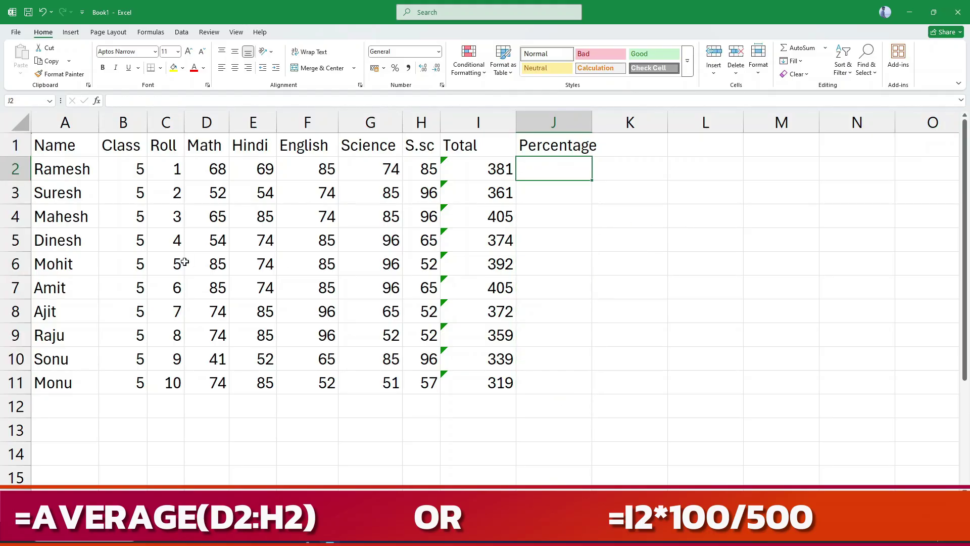
# Enter the formula =I2*100/500 in J2 and fill it down through J11
pyautogui.write('=')
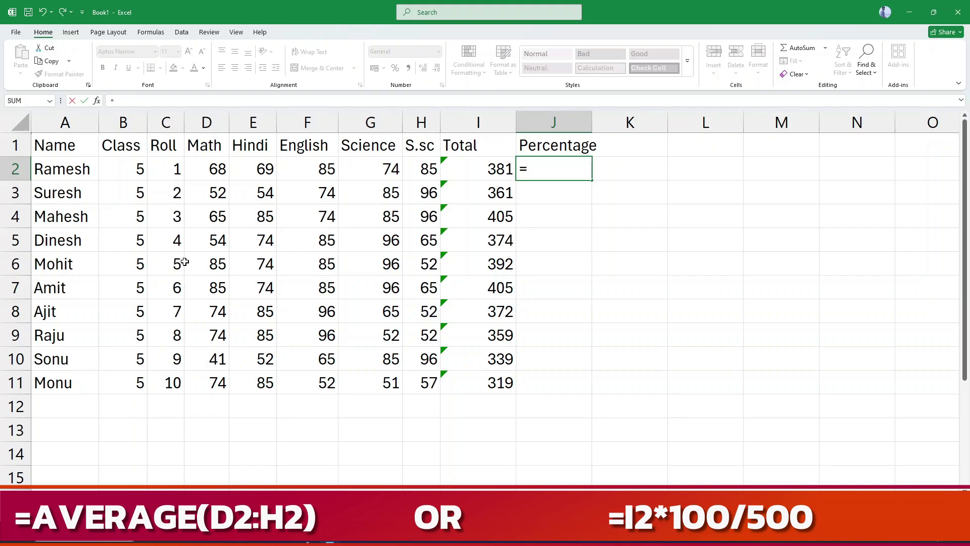
pyautogui.write('i2')
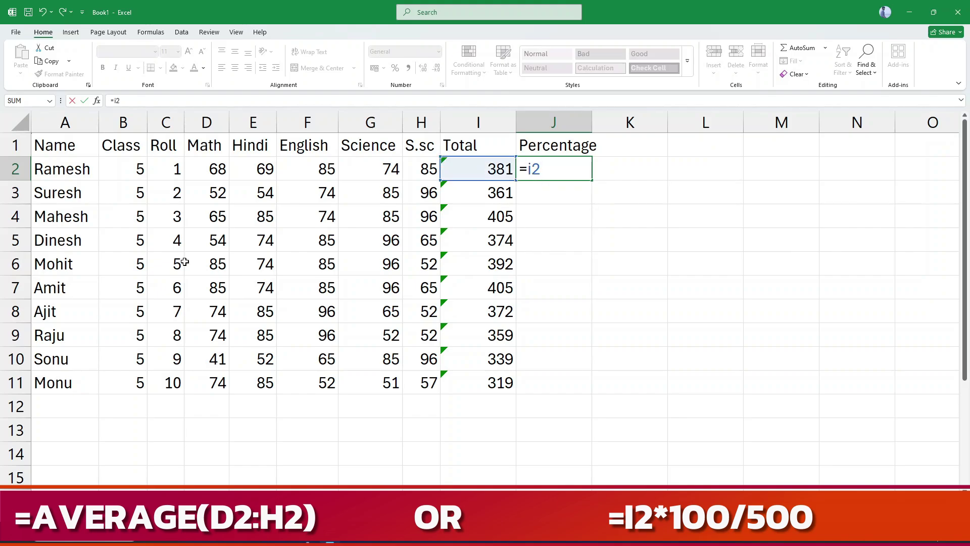
pyautogui.write('*100/')
pyautogui.write('500')
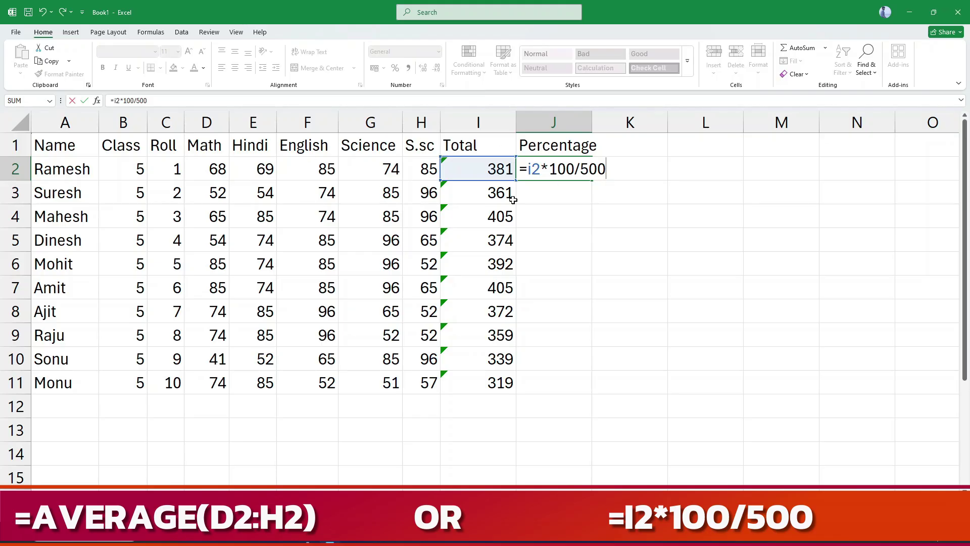
pyautogui.press('Return')
pyautogui.click(558, 169)
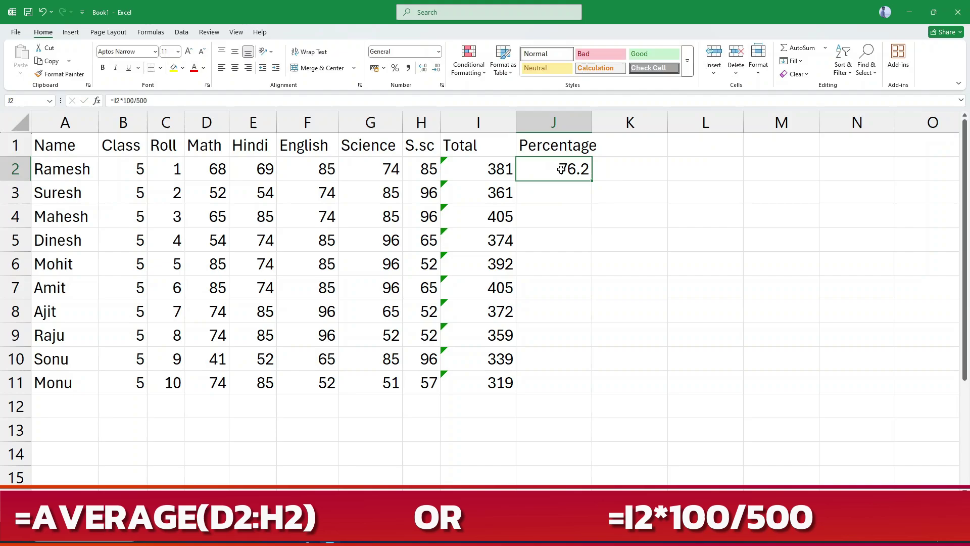
pyautogui.doubleClick(593, 177)
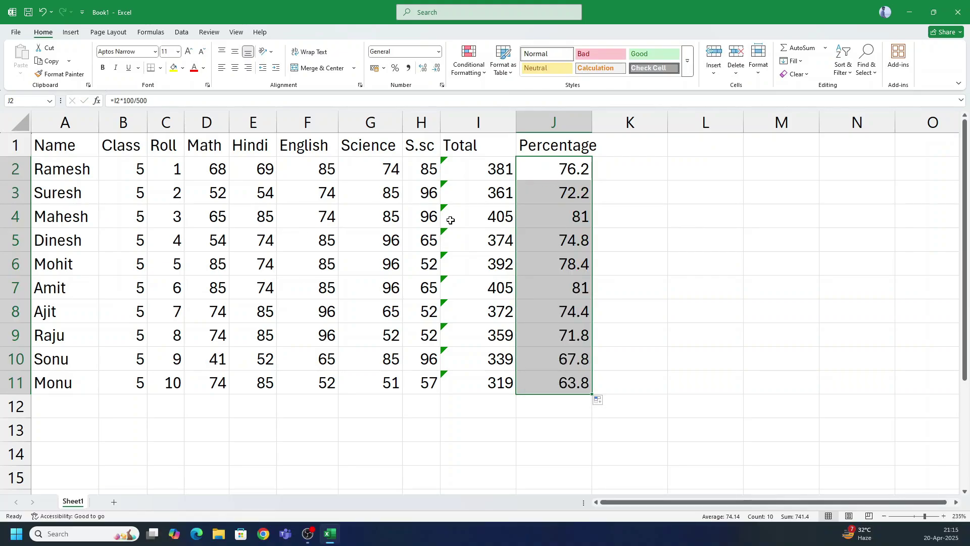
# Inspect the percentage formula in J2
pyautogui.doubleClick(569, 166)
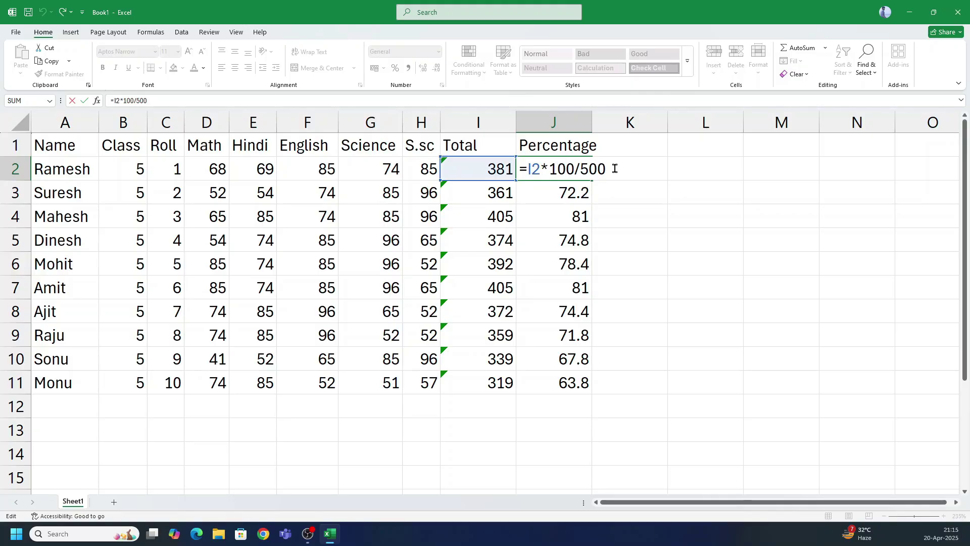
pyautogui.press('Return')
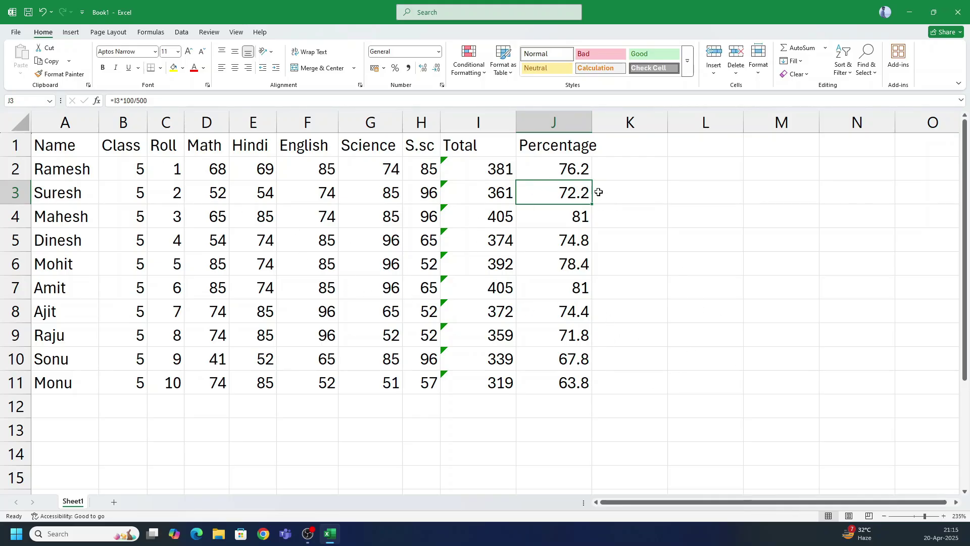
pyautogui.click(623, 147)
pyautogui.press('Down')
pyautogui.press('Down')
pyautogui.press('Down')
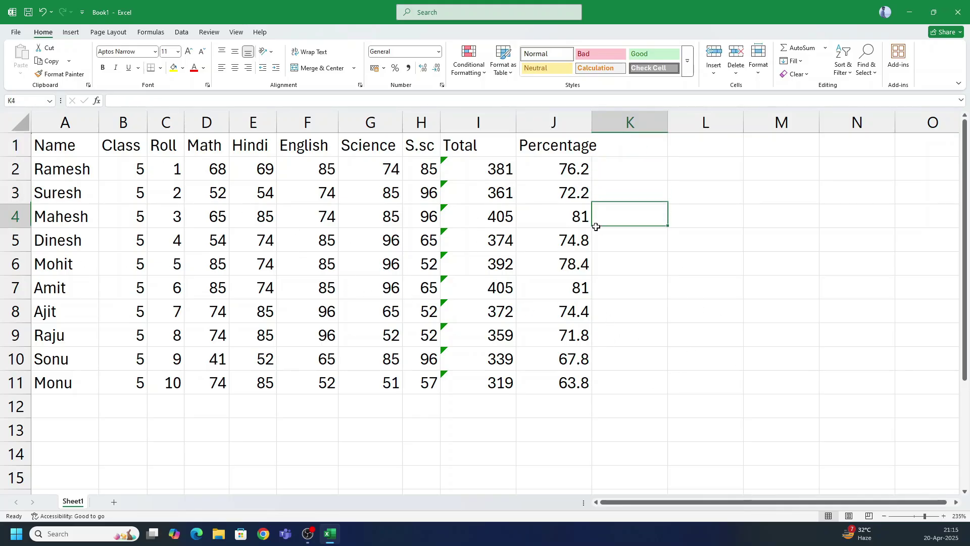
# AutoFit all the sheet's columns to their contents and enter the header Remarks in K1
pyautogui.click(15, 124)
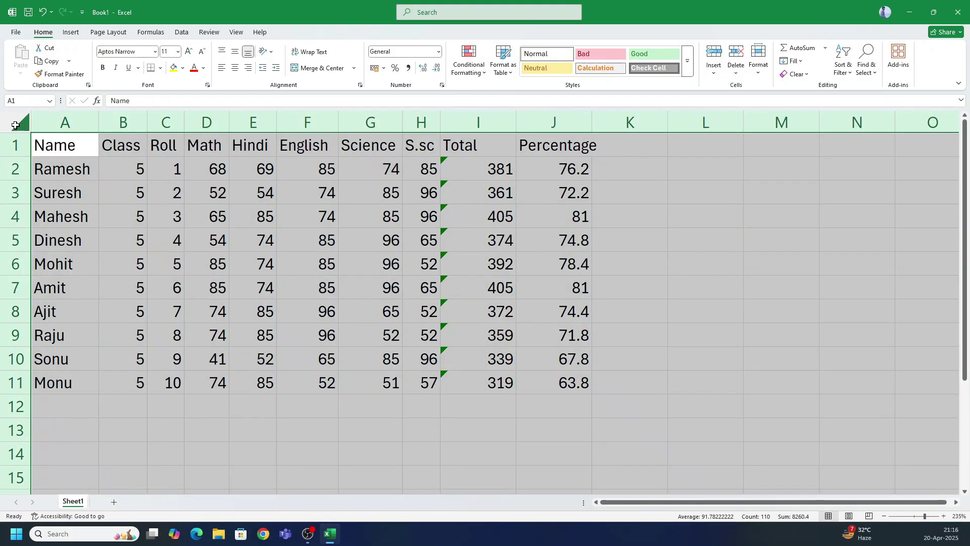
pyautogui.doubleClick(147, 125)
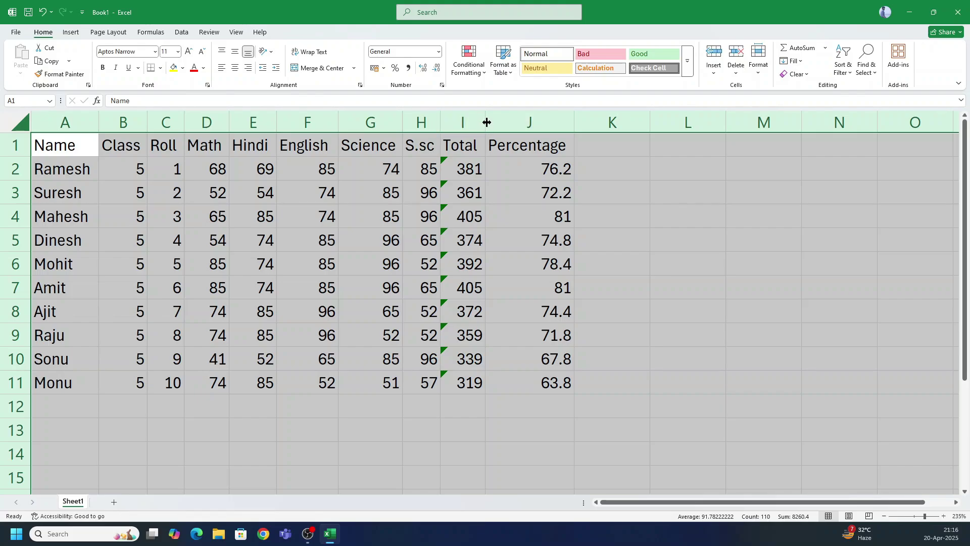
pyautogui.click(623, 148)
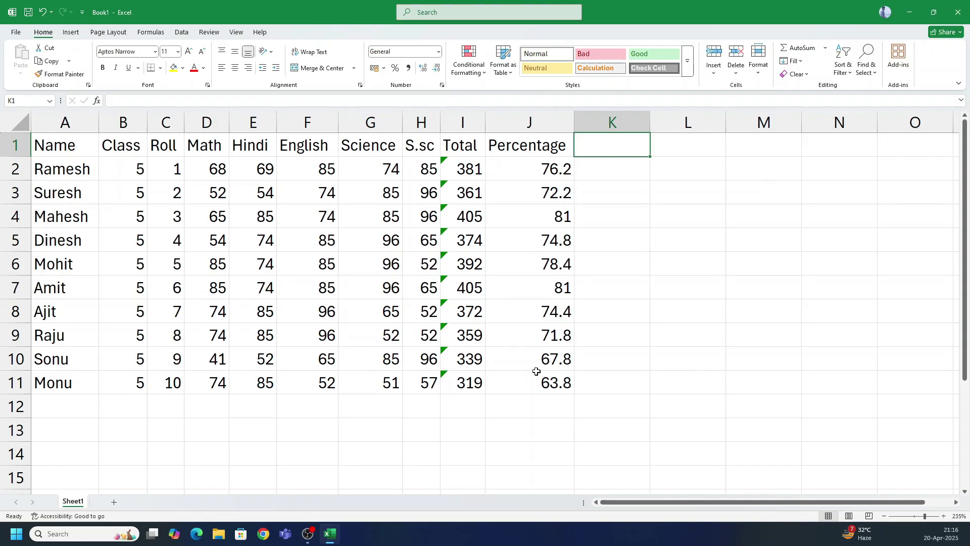
pyautogui.write('Remarks')
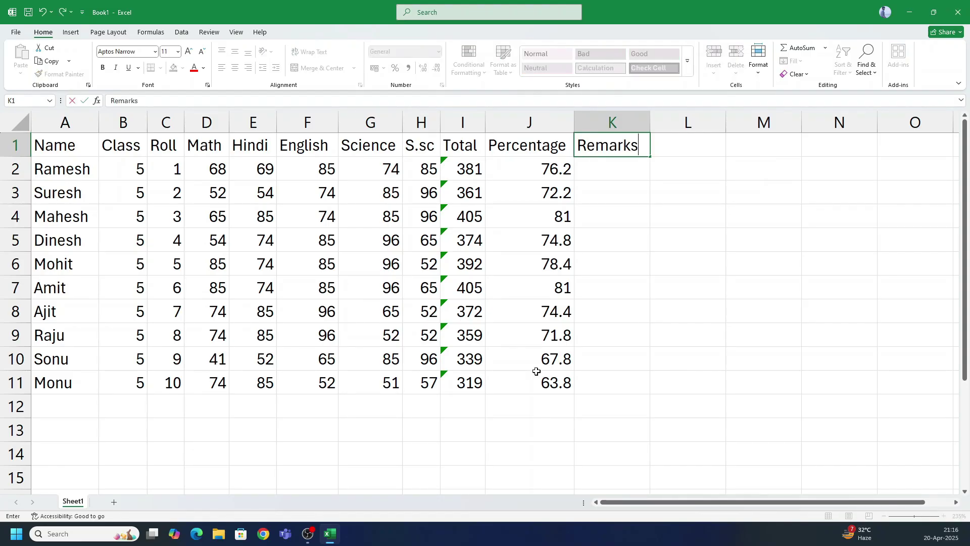
pyautogui.press('Return')
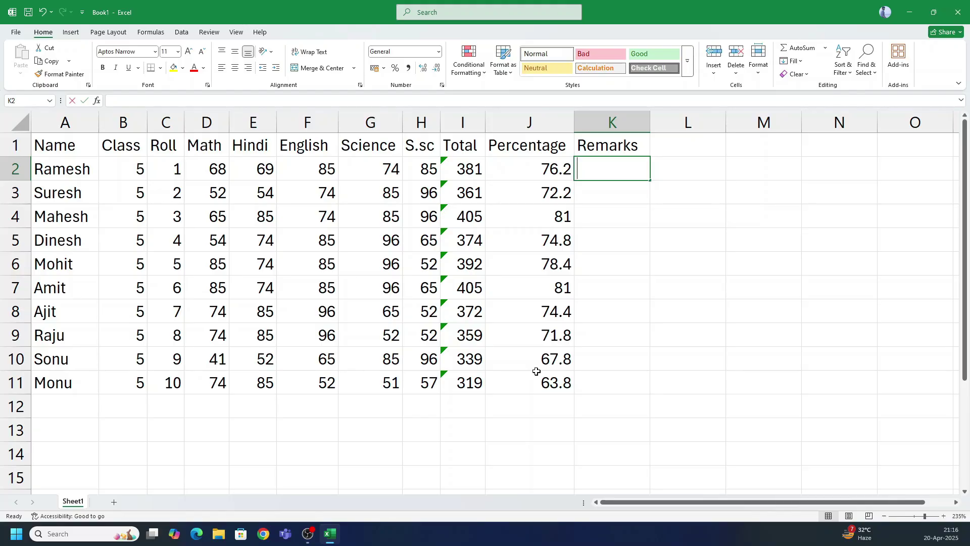
# Begin an IF formula in K2 for the first student's remark
pyautogui.write('=')
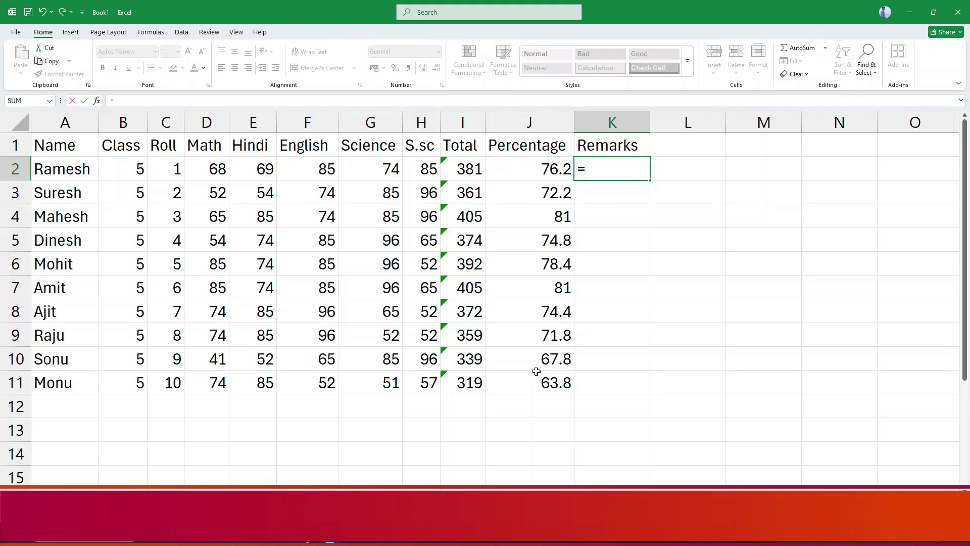
pyautogui.write('if(')
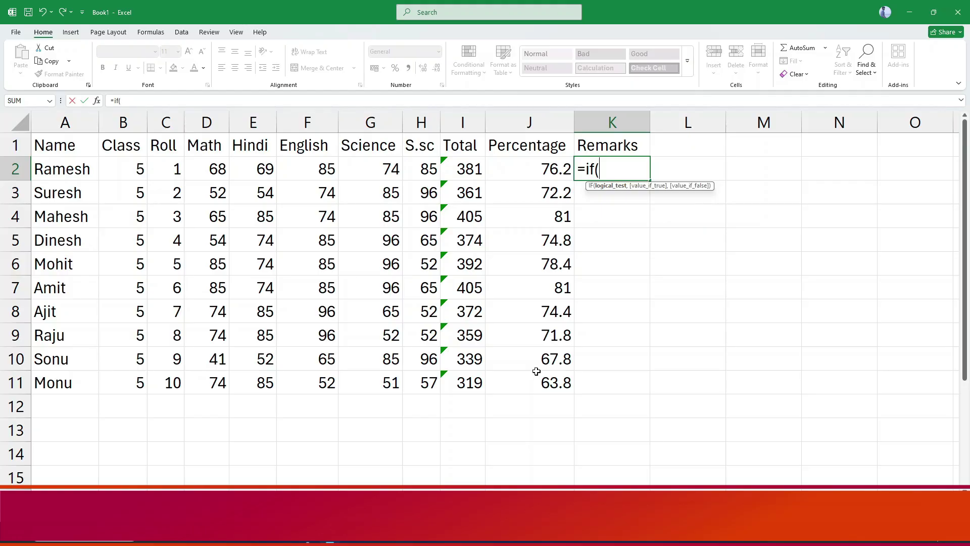
pyautogui.write('d2')
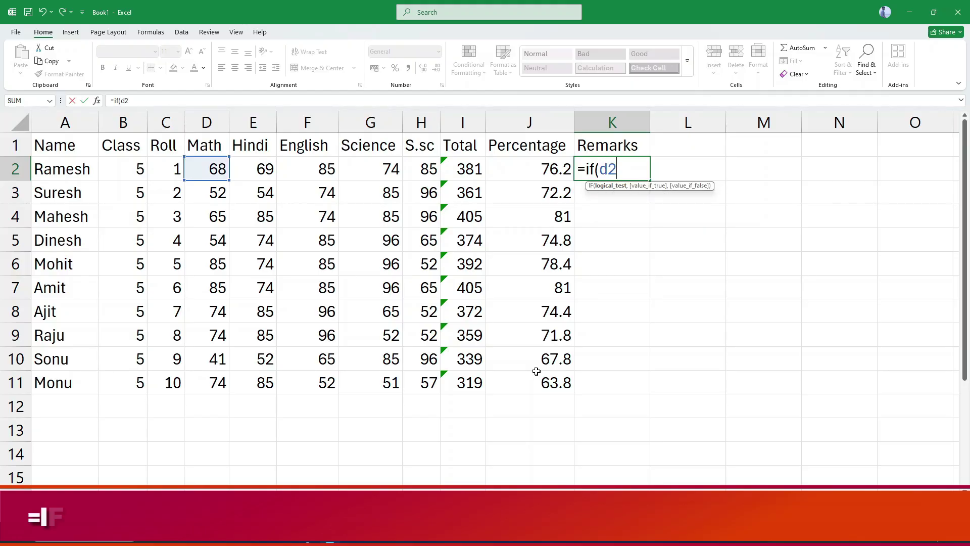
pyautogui.write('>')
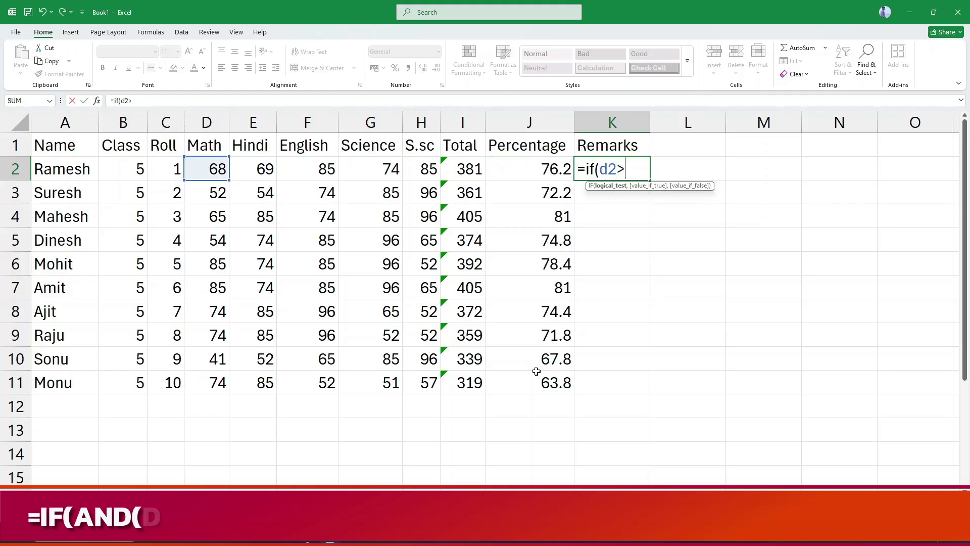
pyautogui.write('=30')
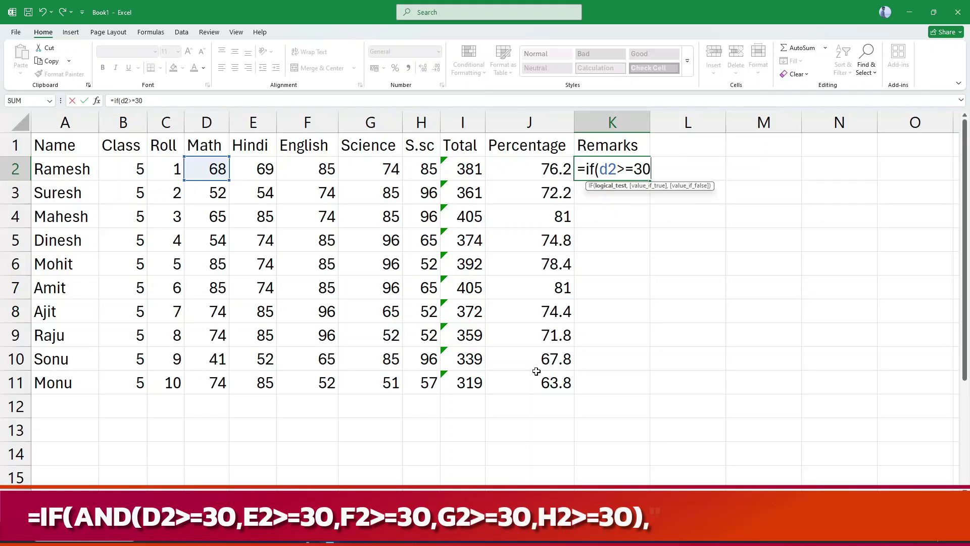
pyautogui.press('BackSpace')
pyautogui.press('BackSpace')
pyautogui.press('BackSpace')
pyautogui.press('BackSpace')
pyautogui.press('BackSpace')
pyautogui.press('BackSpace')
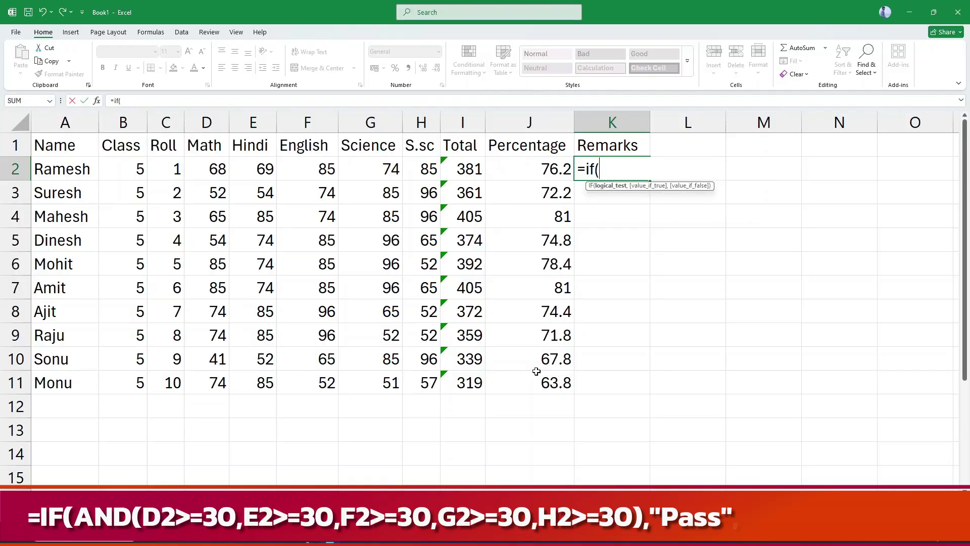
# Add an AND test to the IF formula in K2 requiring D2, E2, F2, G2 and H2 each to be >=30
pyautogui.write('an')
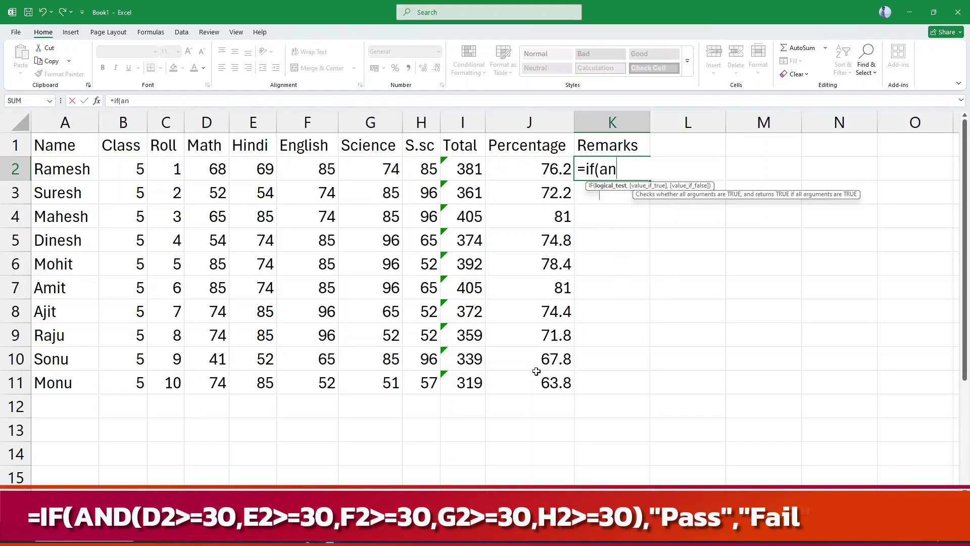
pyautogui.write('d(d2')
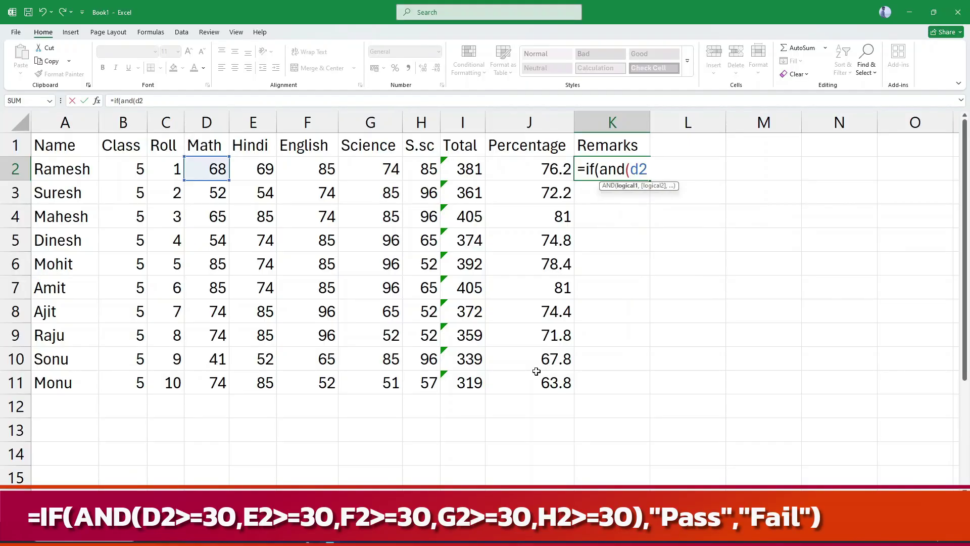
pyautogui.write('>=30,e2')
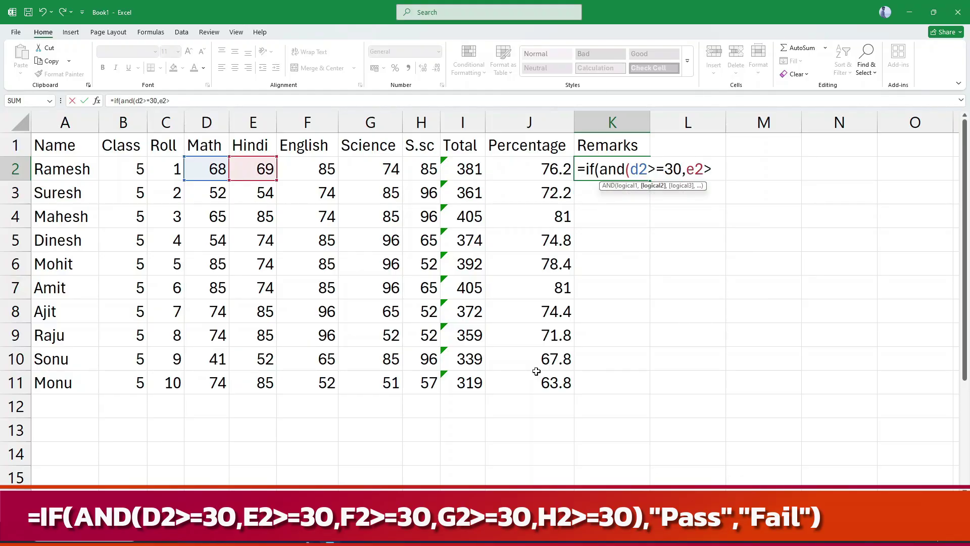
pyautogui.write('>=30,f2>-=')
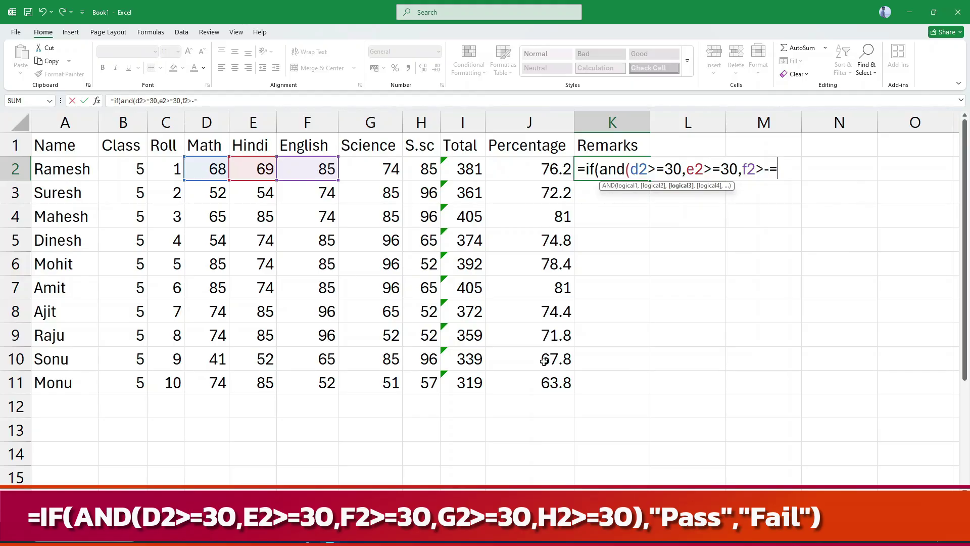
pyautogui.press('BackSpace')
pyautogui.press('BackSpace')
pyautogui.write('=30,g2>')
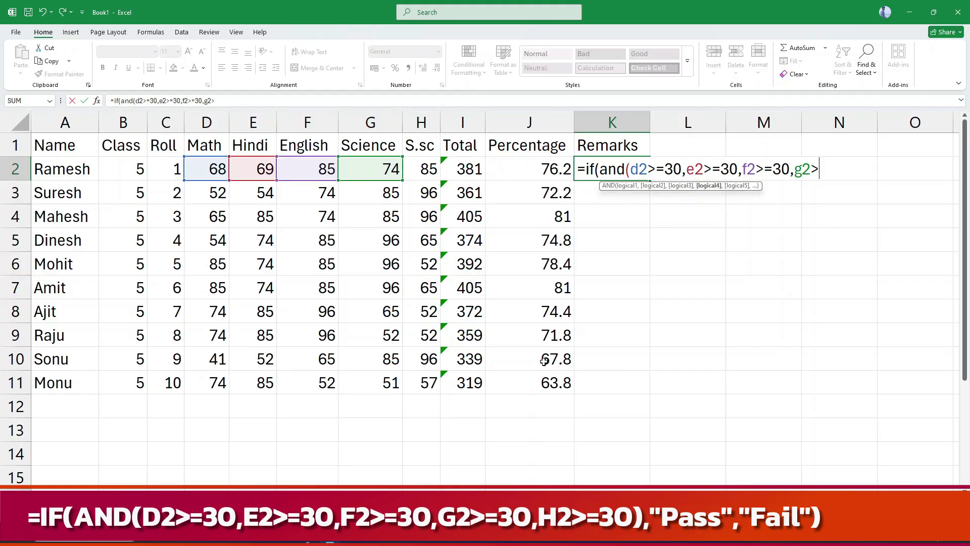
pyautogui.write('=30,h2>')
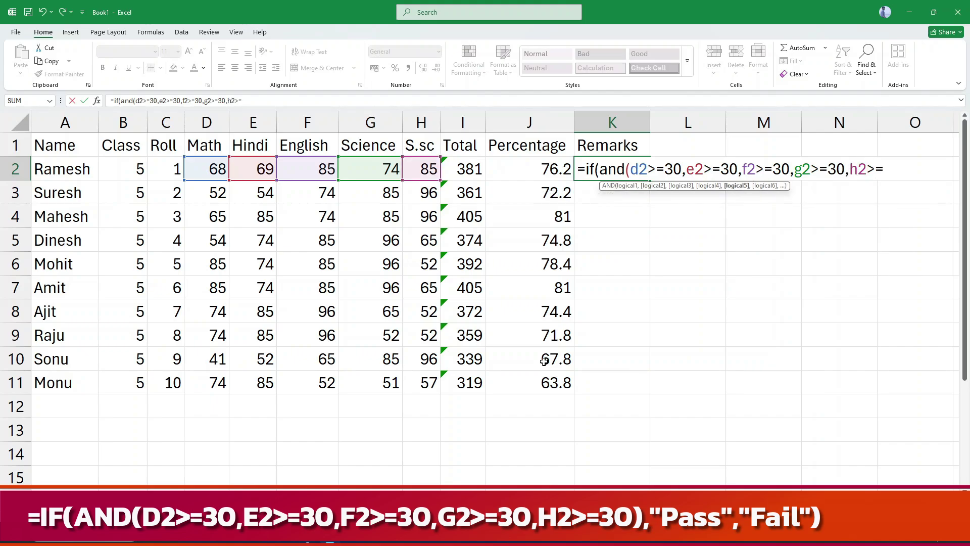
pyautogui.write('=30)')
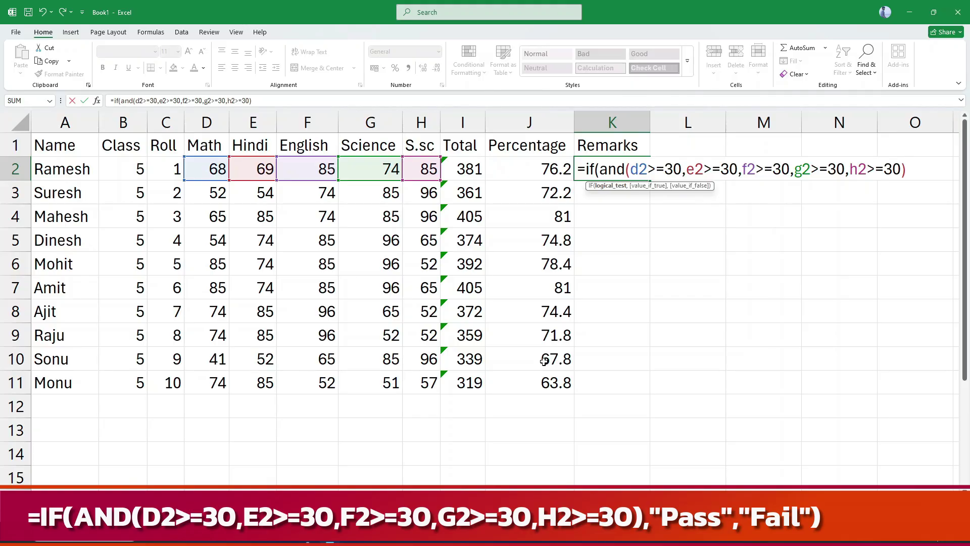
# Finish the K2 formula with the results "Pass" and "Fail" and fill it down through K11
pyautogui.write(',"')
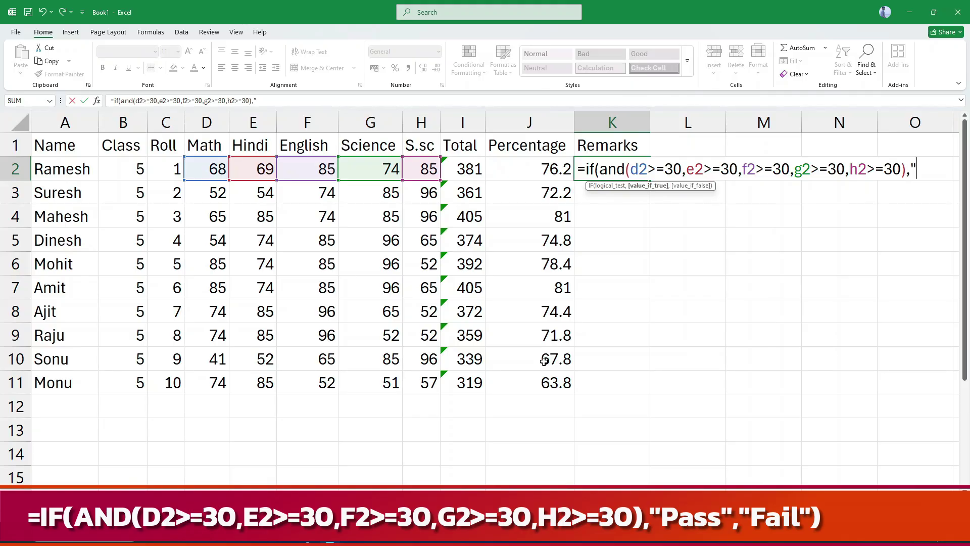
pyautogui.write('Pass","')
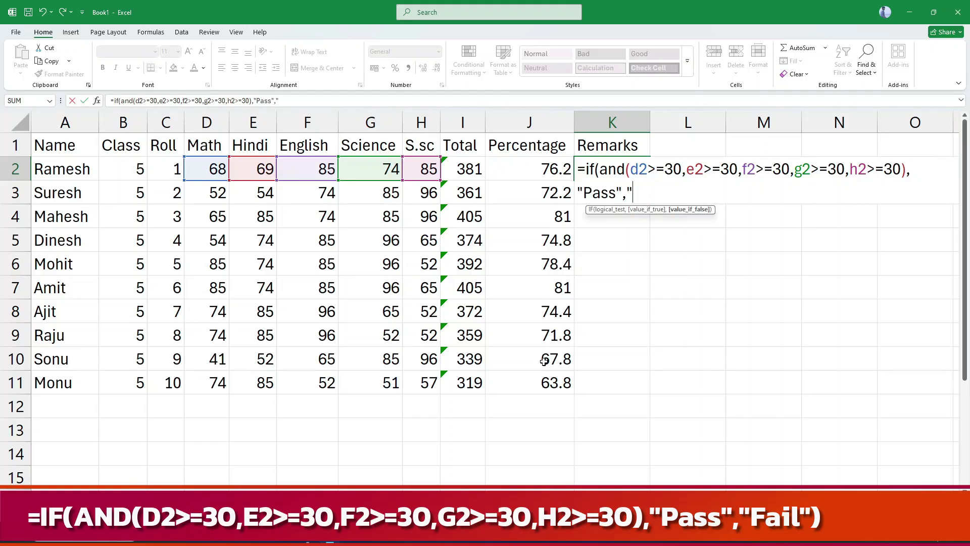
pyautogui.write('Fail")')
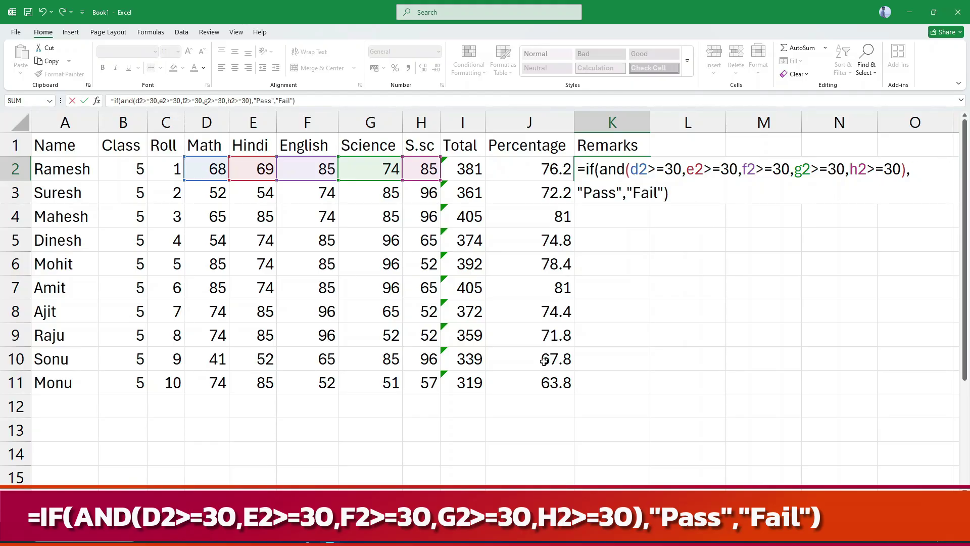
pyautogui.hotkey('ctrl', 'Return')
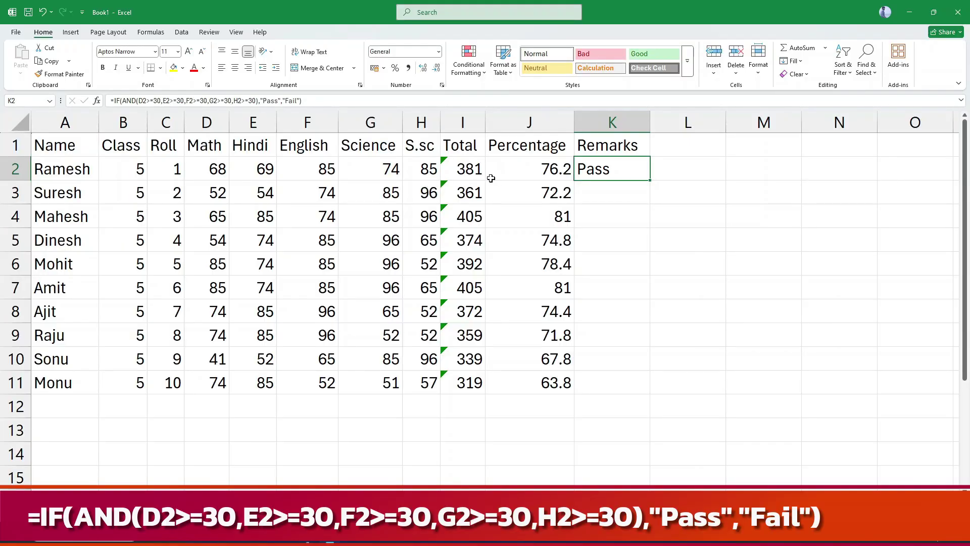
pyautogui.moveTo(650, 180); pyautogui.dragTo(627, 382)
# Set the Math mark in D4 to 28 and the English mark in F6 to 29 to test the remarks formula
pyautogui.click(334, 267)
pyautogui.click(219, 229)
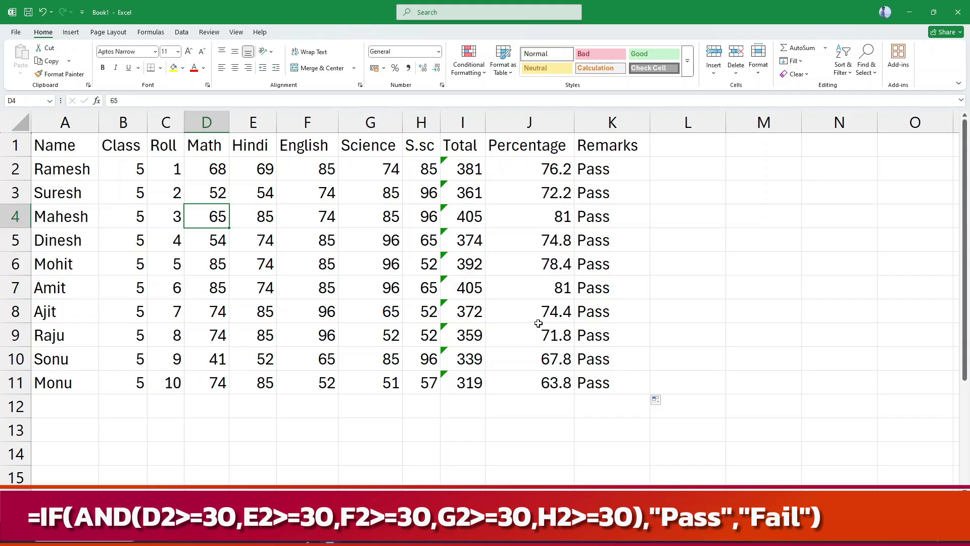
pyautogui.write('28')
pyautogui.press('Tab')
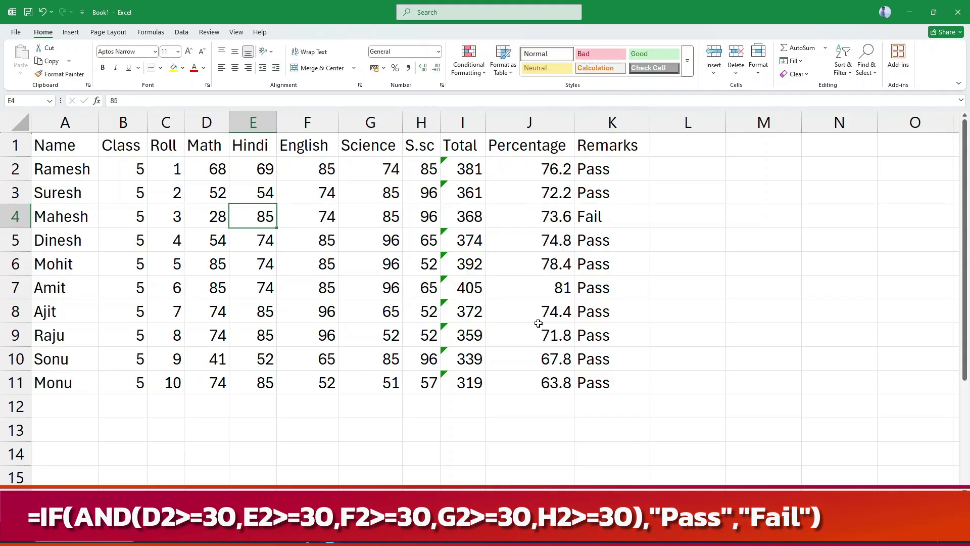
pyautogui.press('Down')
pyautogui.press('Down')
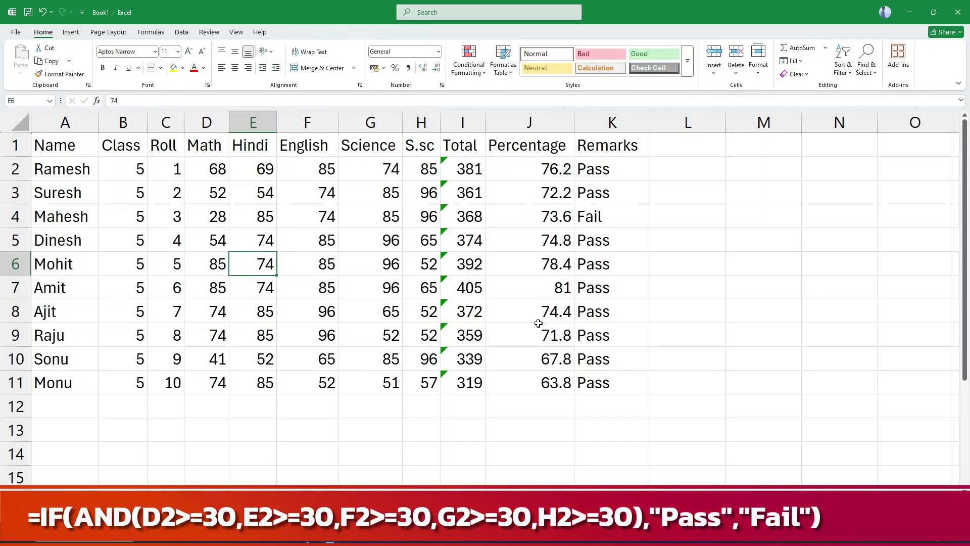
pyautogui.press('Right')
pyautogui.write('29')
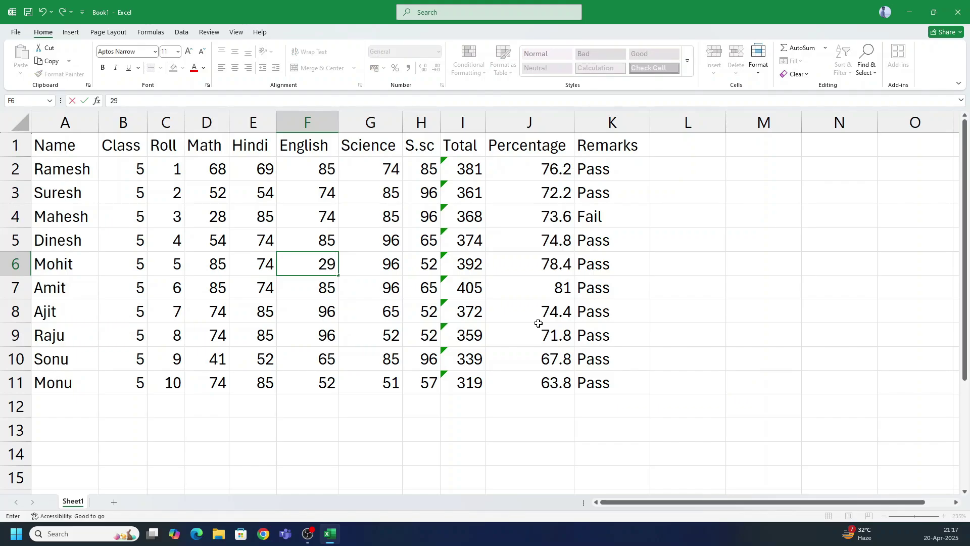
pyautogui.press('Return')
pyautogui.press('Left')
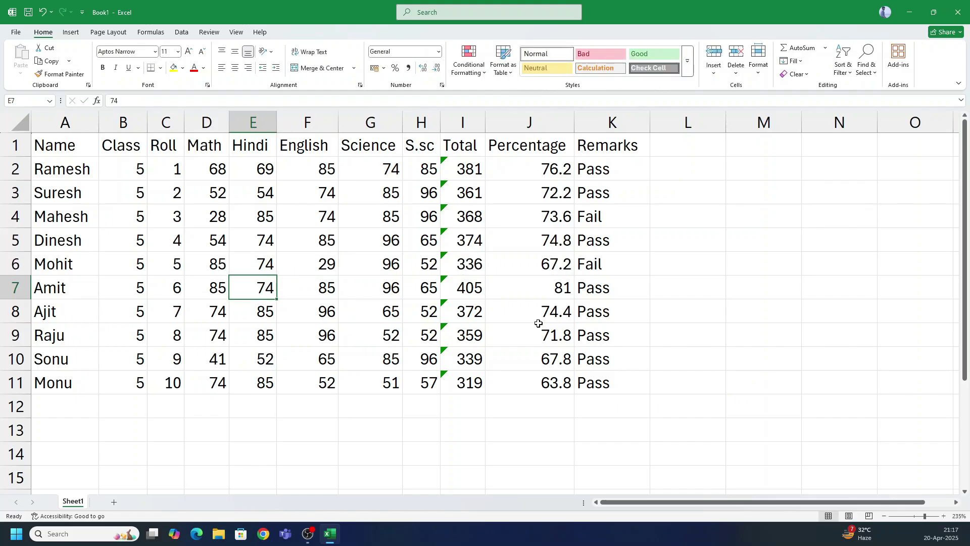
pyautogui.click(601, 263)
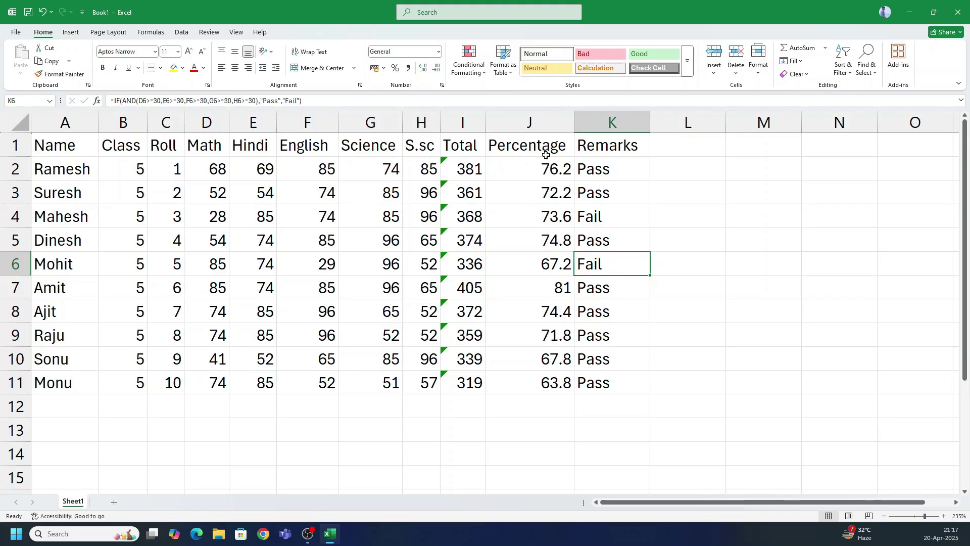
# Set the Math mark in D7 to 80 and check the percentage in J7
pyautogui.click(214, 289)
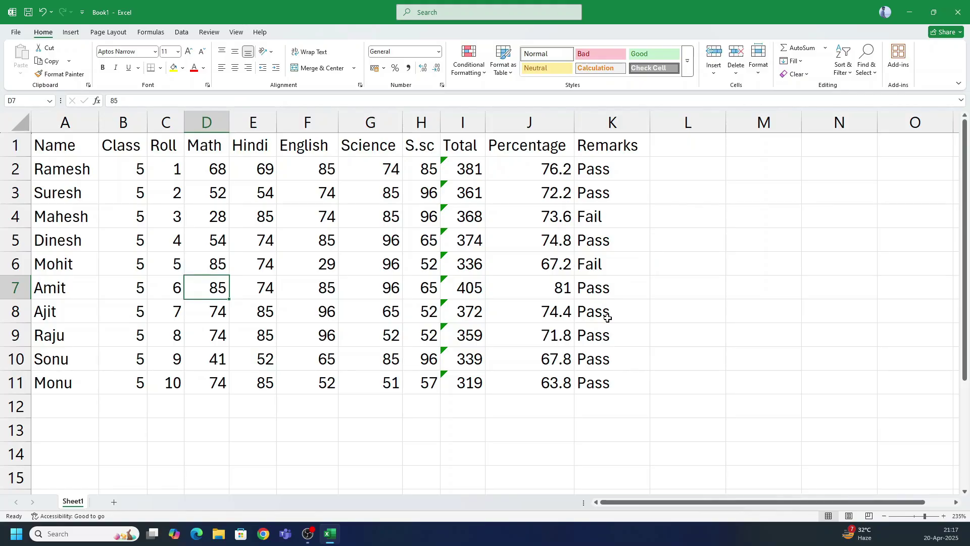
pyautogui.write('80')
pyautogui.press('Return')
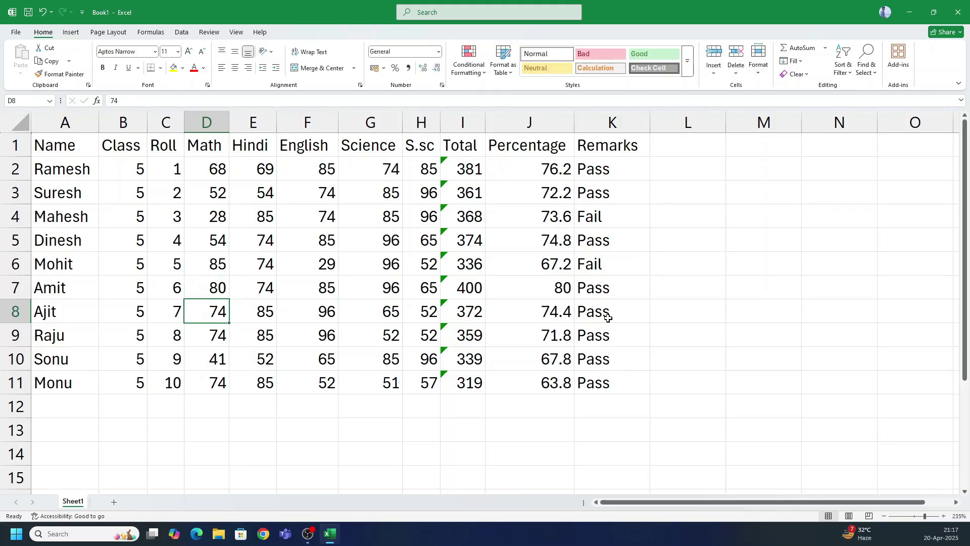
pyautogui.click(551, 289)
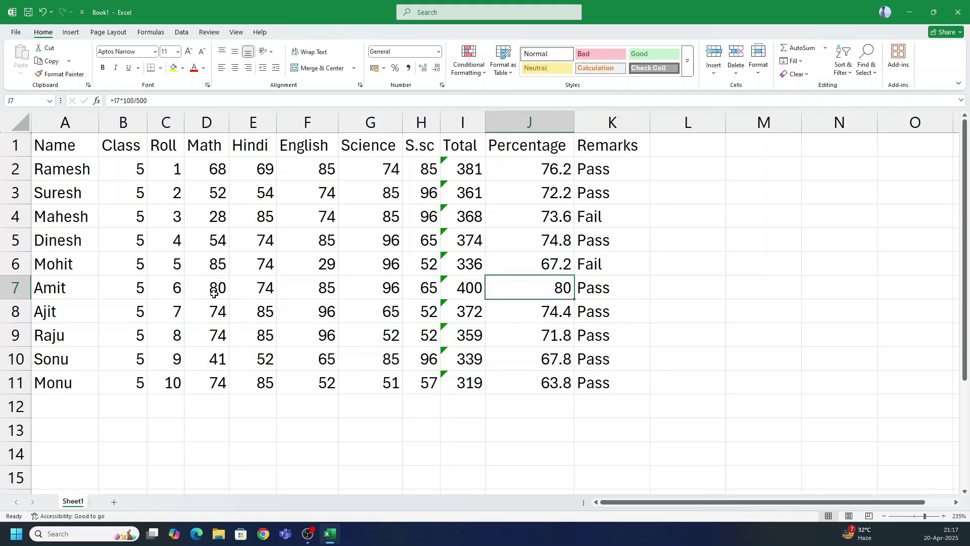
# Set the Math mark in D7 to 40 and check the row's percentage and total in J7 and I7
pyautogui.click(214, 292)
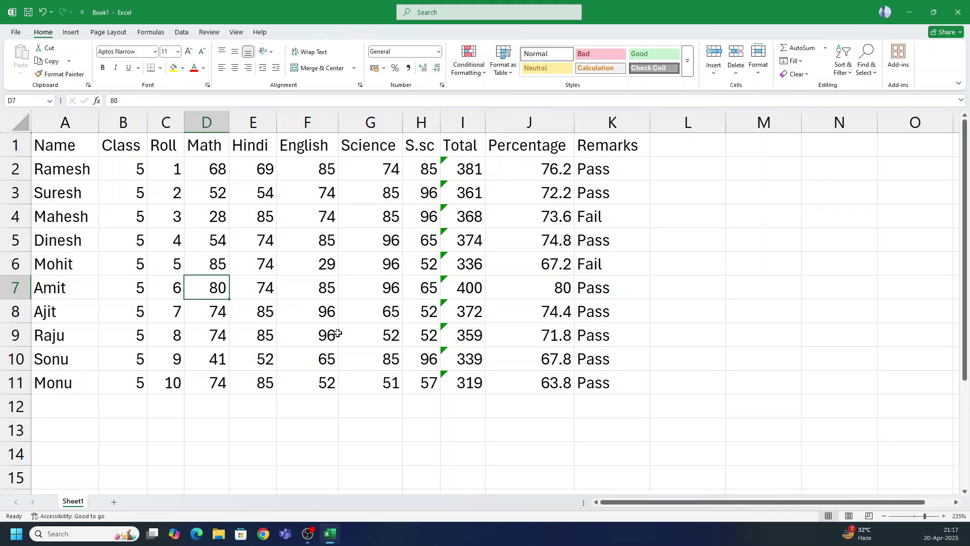
pyautogui.write('40')
pyautogui.press('Return')
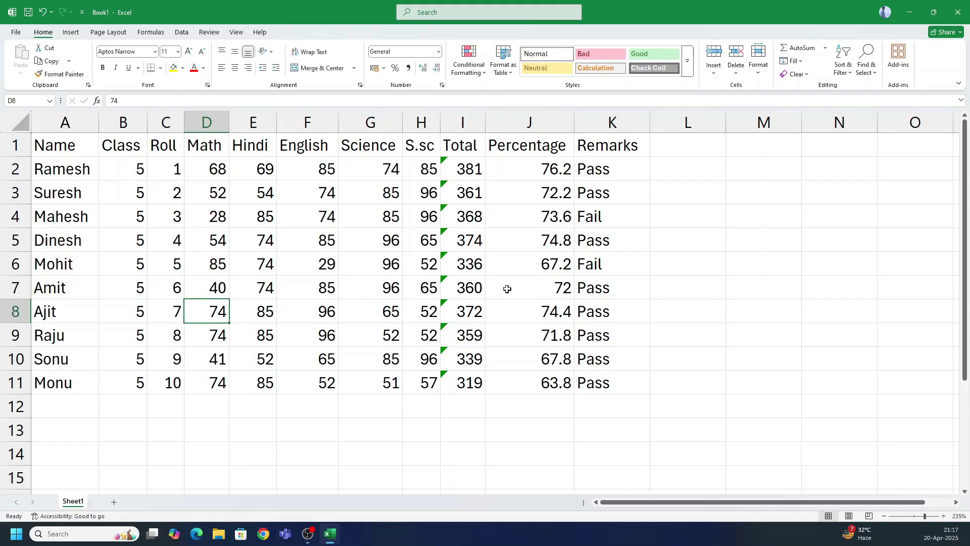
pyautogui.click(542, 287)
pyautogui.click(468, 293)
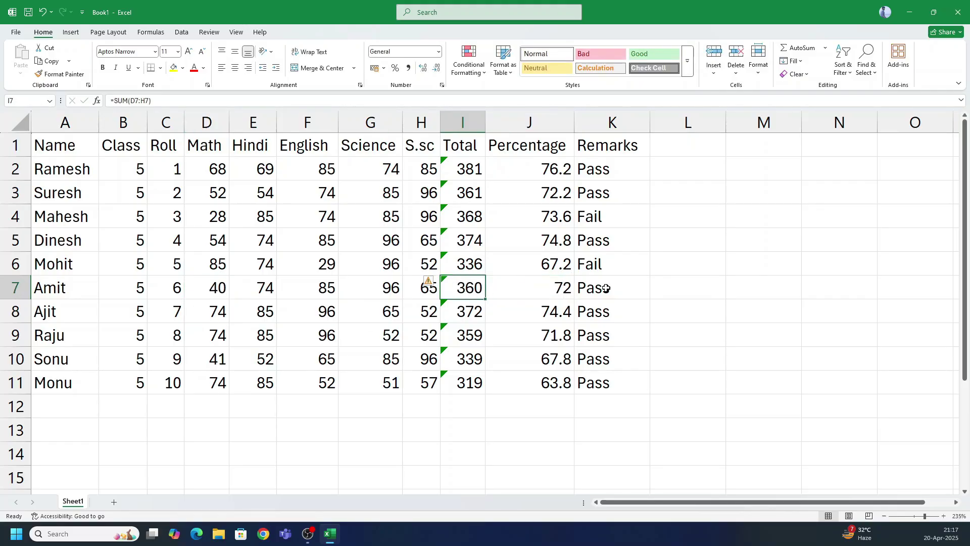
# Set the Math mark in D7 to 29 to test a value below the pass limit
pyautogui.click(216, 291)
pyautogui.write('29')
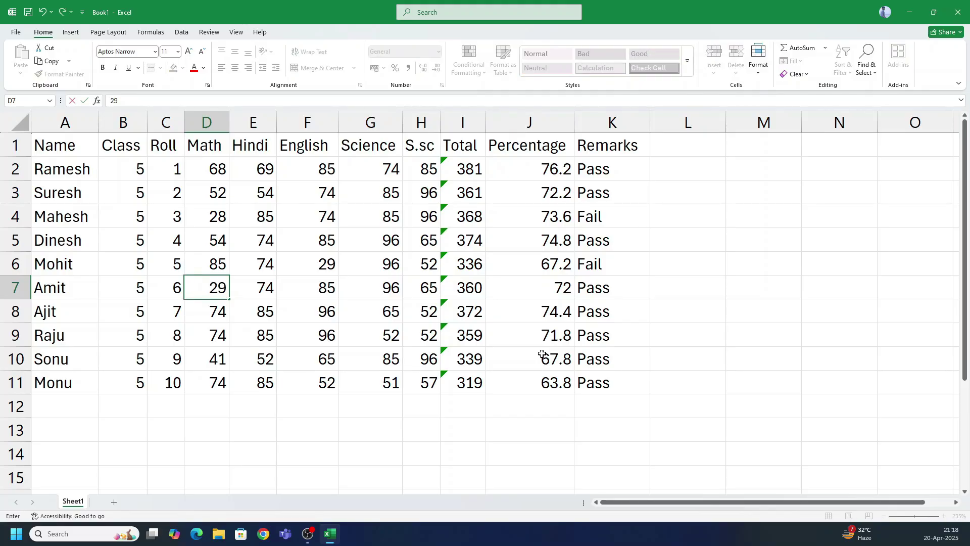
pyautogui.press('Return')
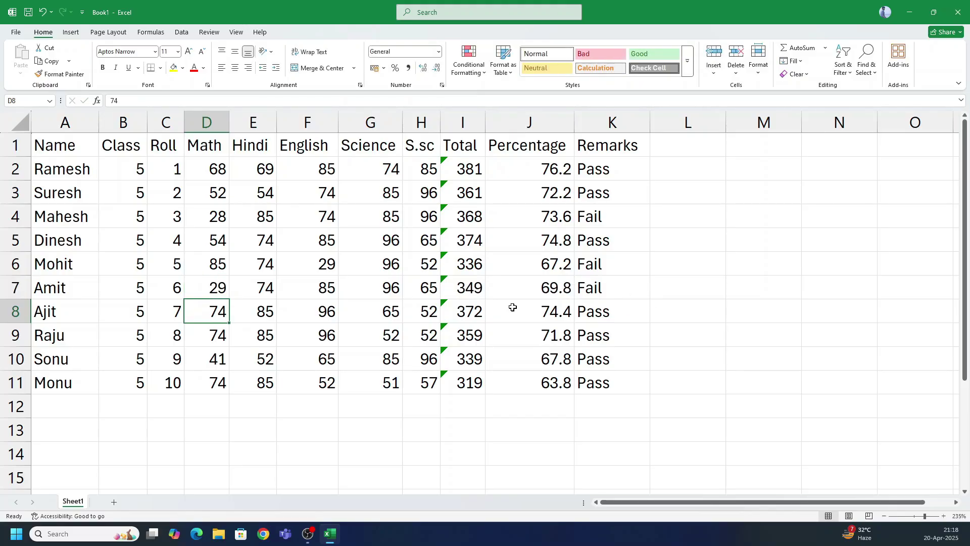
# Set the Math mark in D7 to exactly the pass limit of 30
pyautogui.click(224, 284)
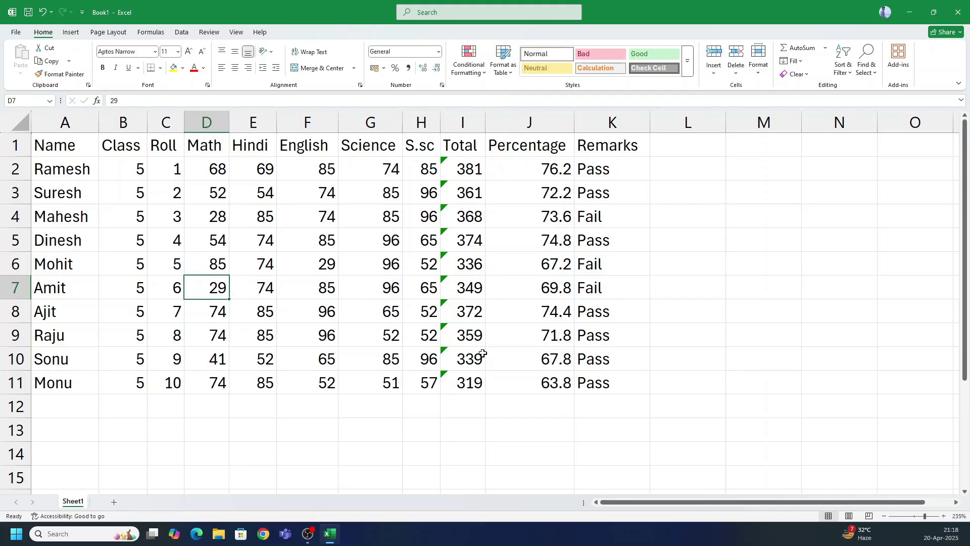
pyautogui.write('30')
pyautogui.press('Return')
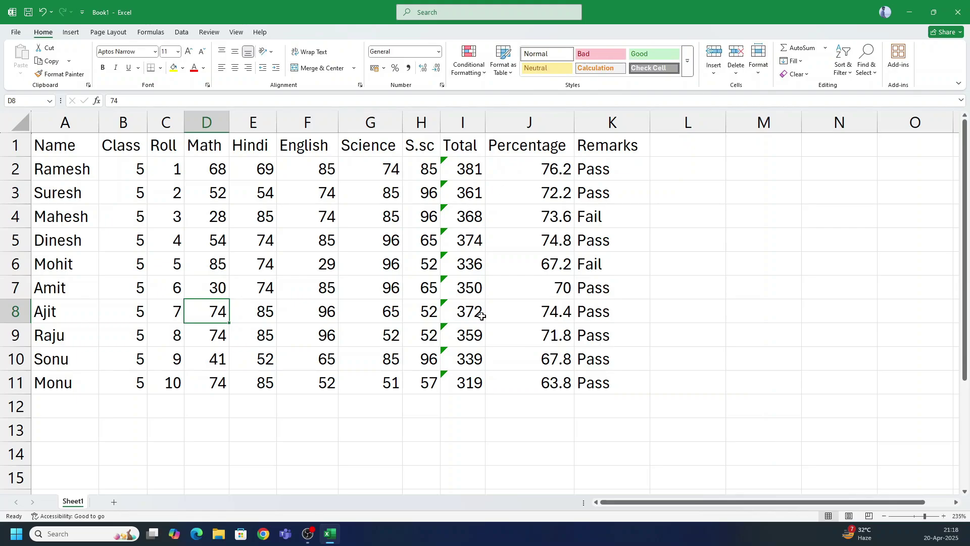
# Enter the header Division in L1
pyautogui.click(693, 148)
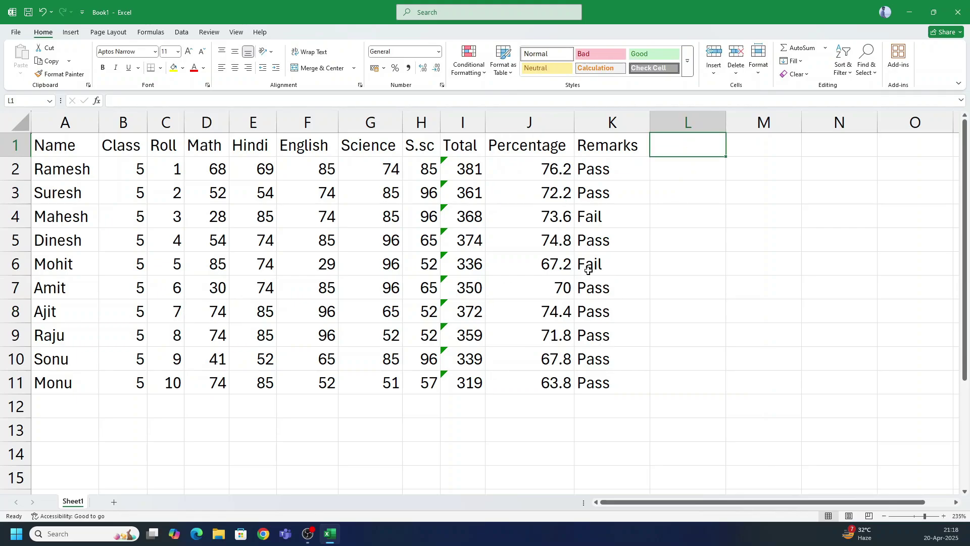
pyautogui.write('Divisii')
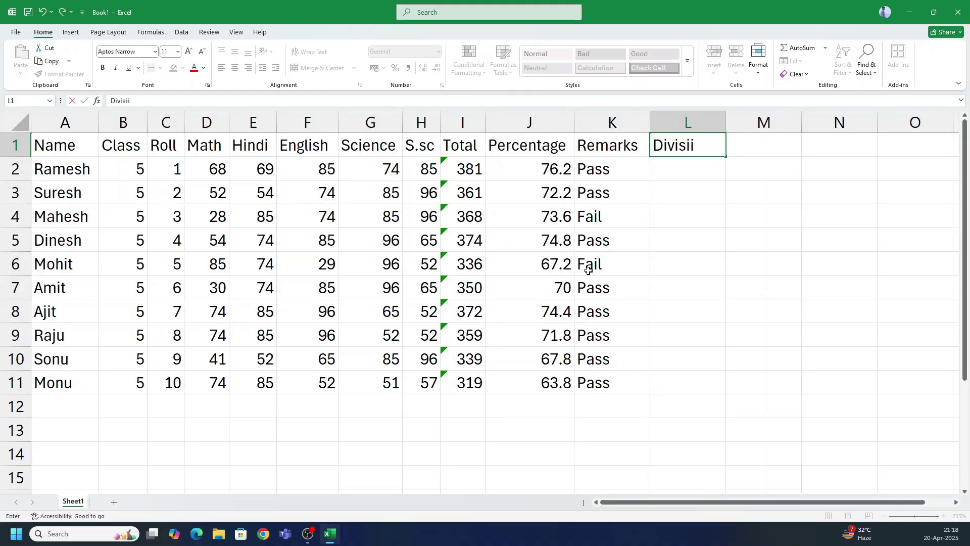
pyautogui.press('BackSpace')
pyautogui.write('on')
pyautogui.press('Return')
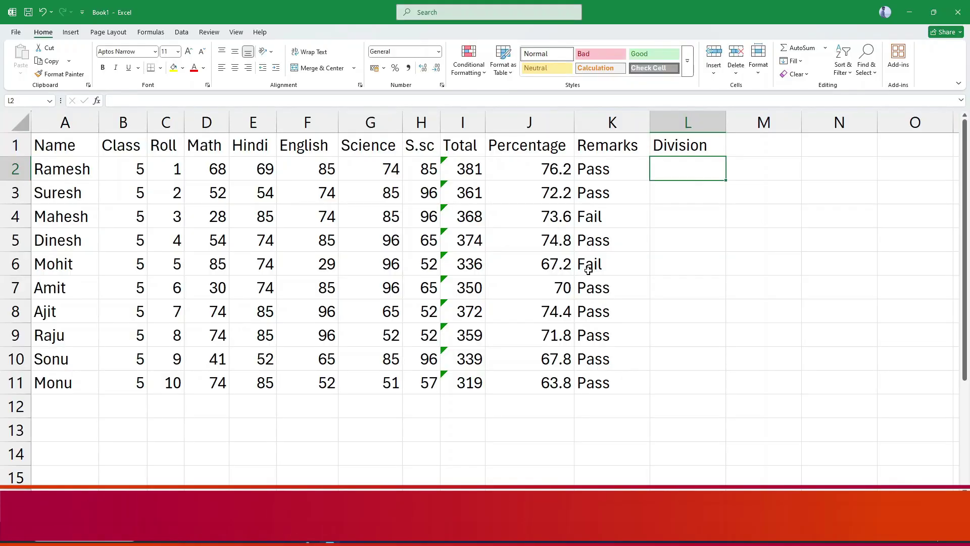
# Begin the Division formula in L2 with =IF(AND(K2="Pass",J2>=60),"1st", as its first condition
pyautogui.write('=')
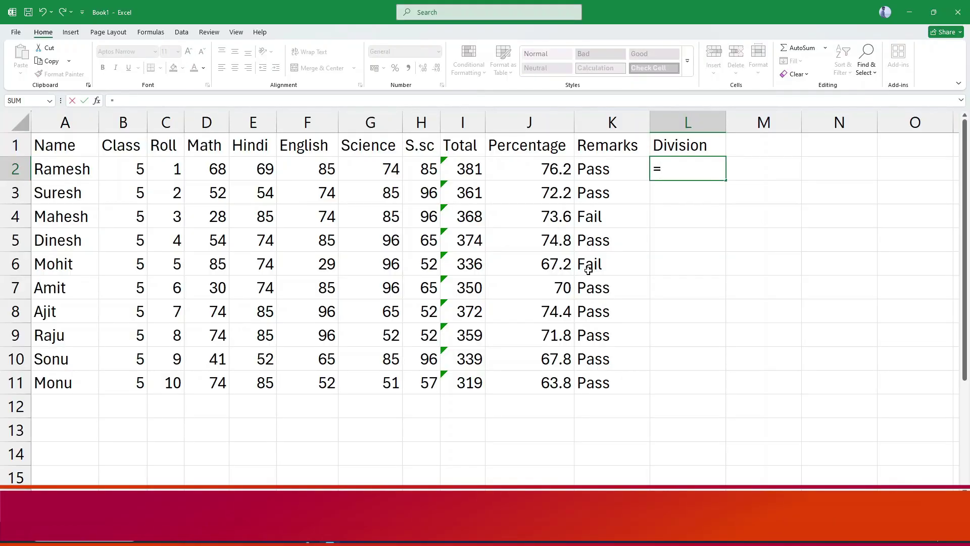
pyautogui.write('if(and(')
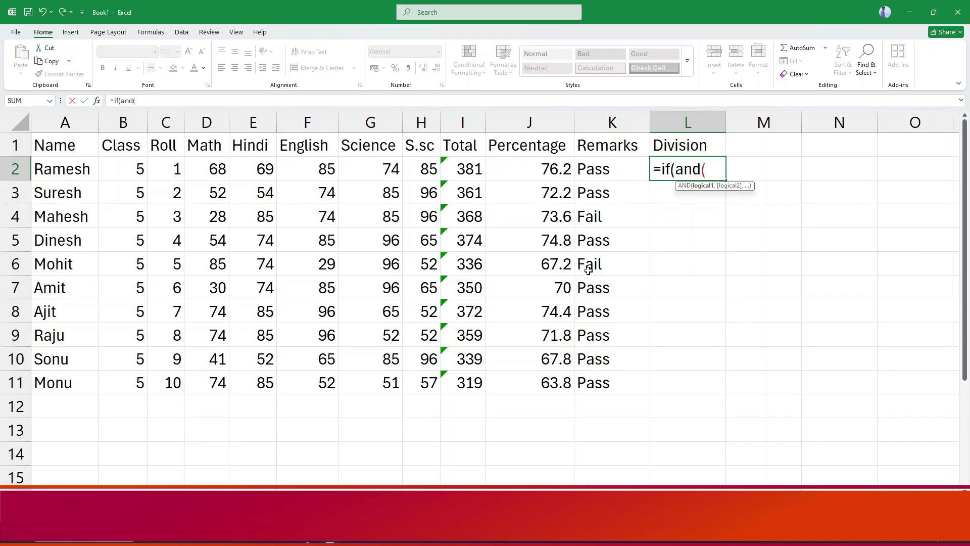
pyautogui.write('k2=')
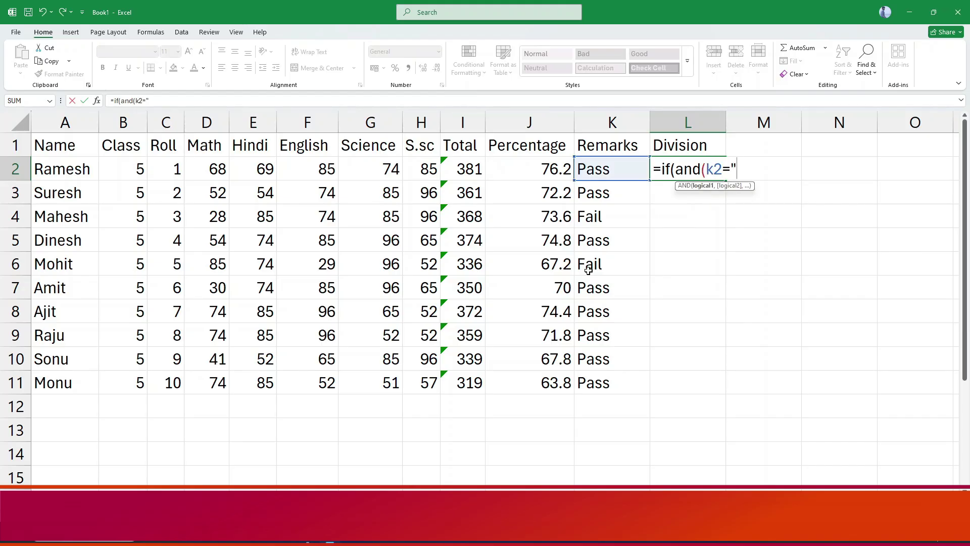
pyautogui.write('"Pass",')
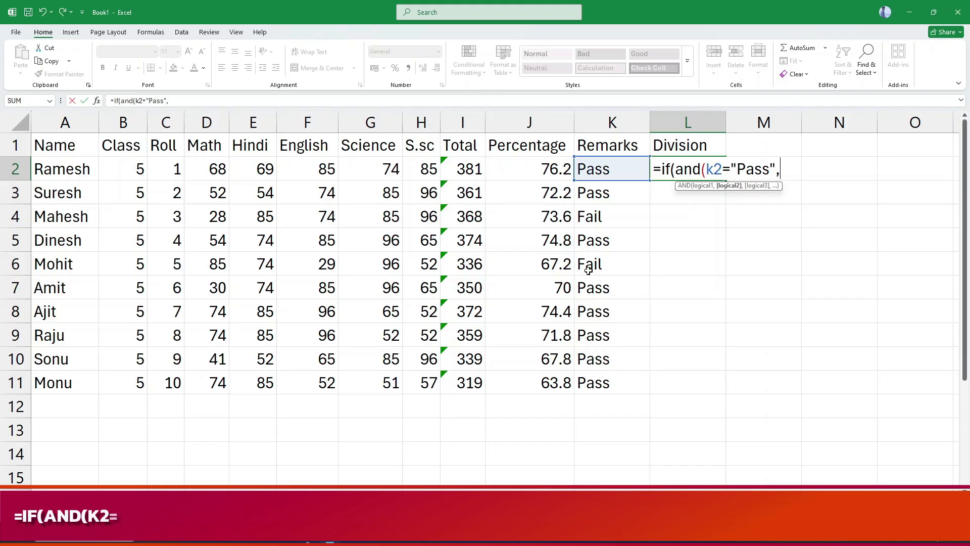
pyautogui.write('j2>=60')
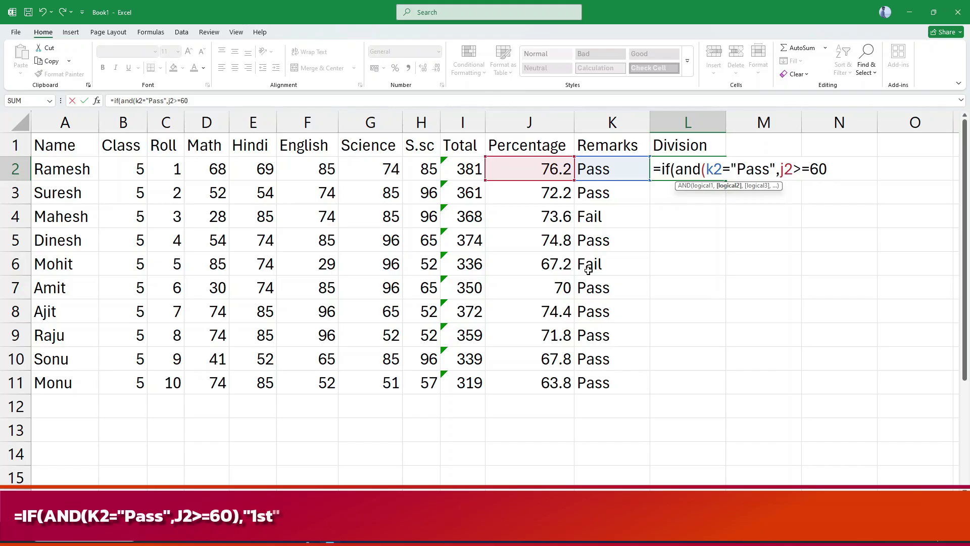
pyautogui.write('0')
pyautogui.press('BackSpace')
pyautogui.write(')')
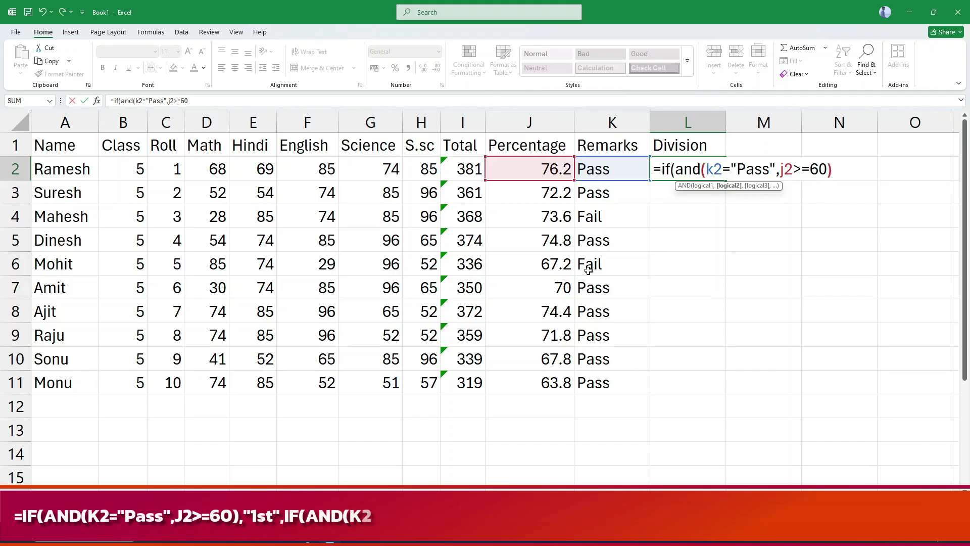
pyautogui.write(',"2')
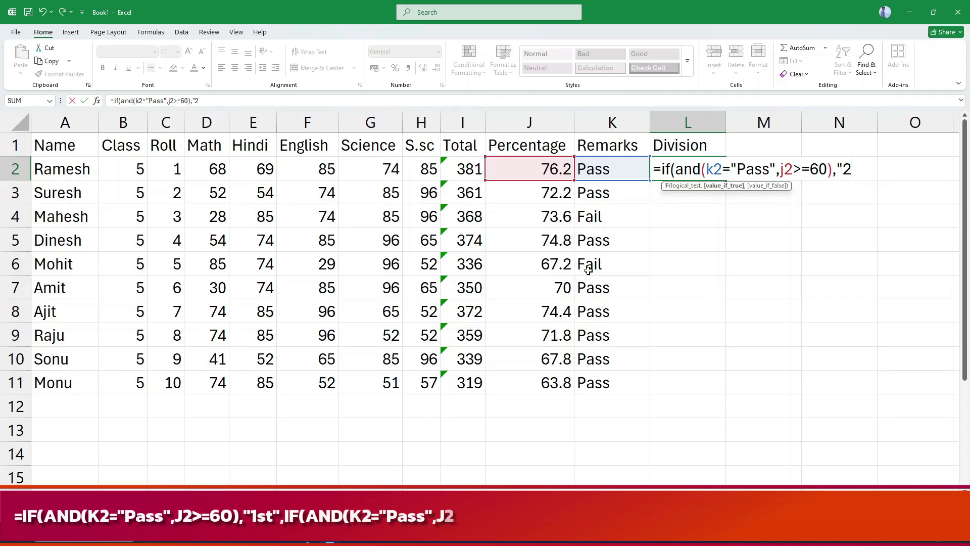
pyautogui.press('BackSpace')
pyautogui.write('1st",')
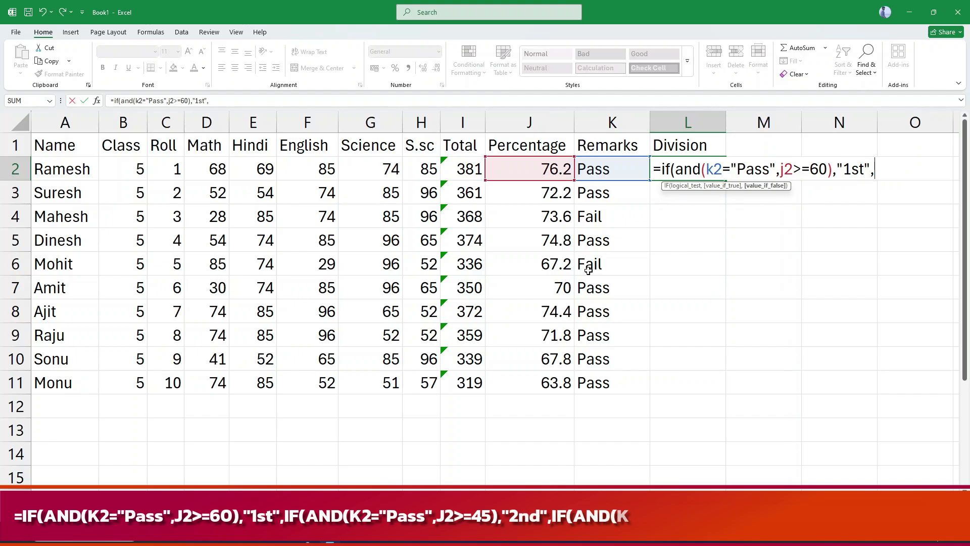
# Nest a second condition in the L2 formula: IF(AND(K2="Pass",J2>=45),"2nd"
pyautogui.write('if(and(k2')
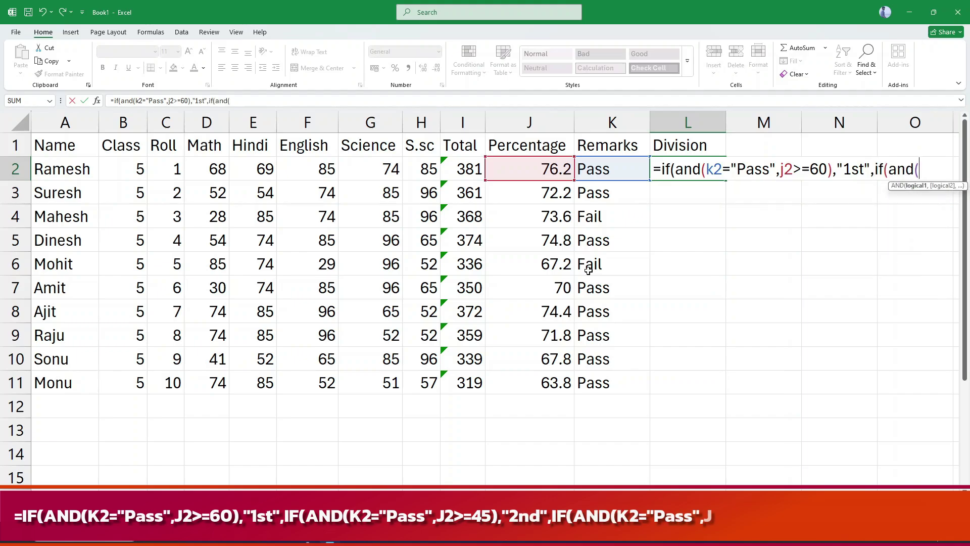
pyautogui.write('="Pass')
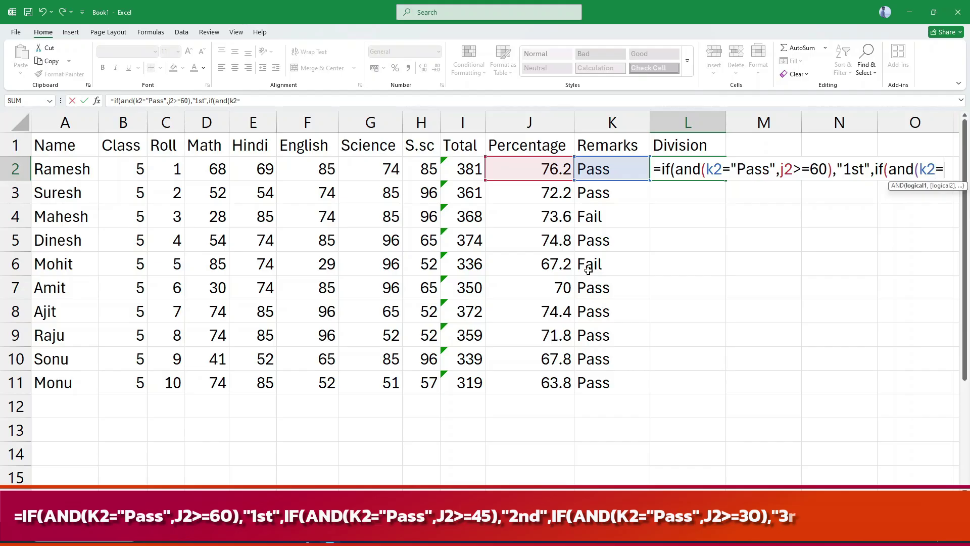
pyautogui.write('",j2>')
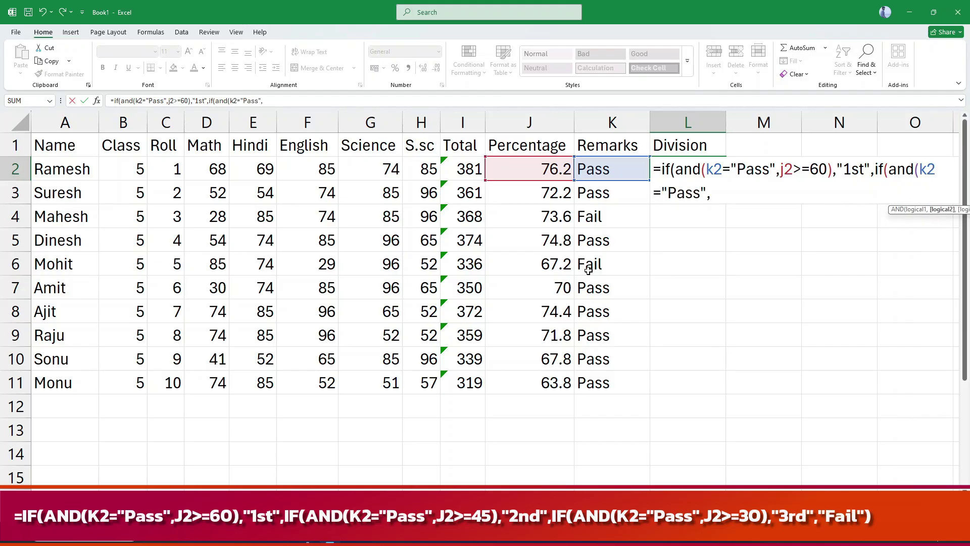
pyautogui.write('=')
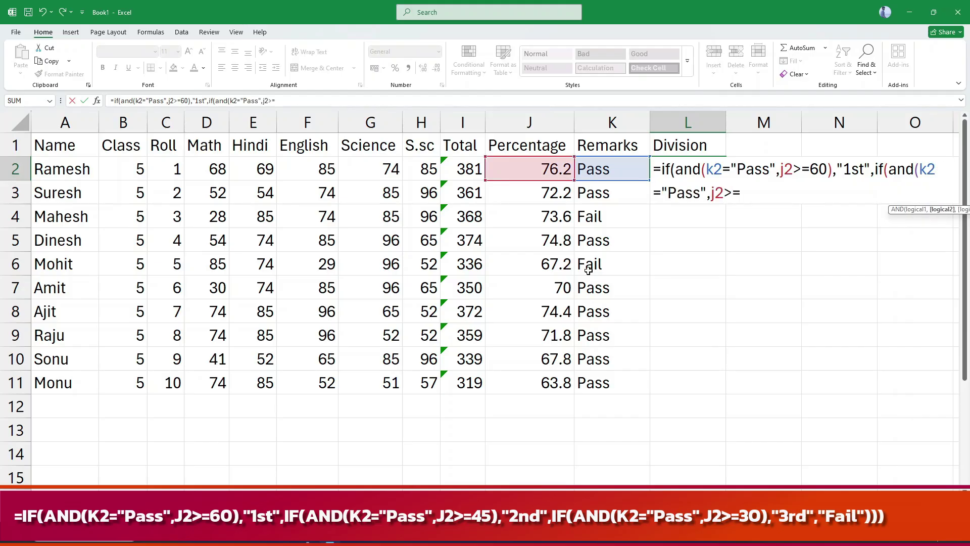
pyautogui.write('45')
pyautogui.write('),')
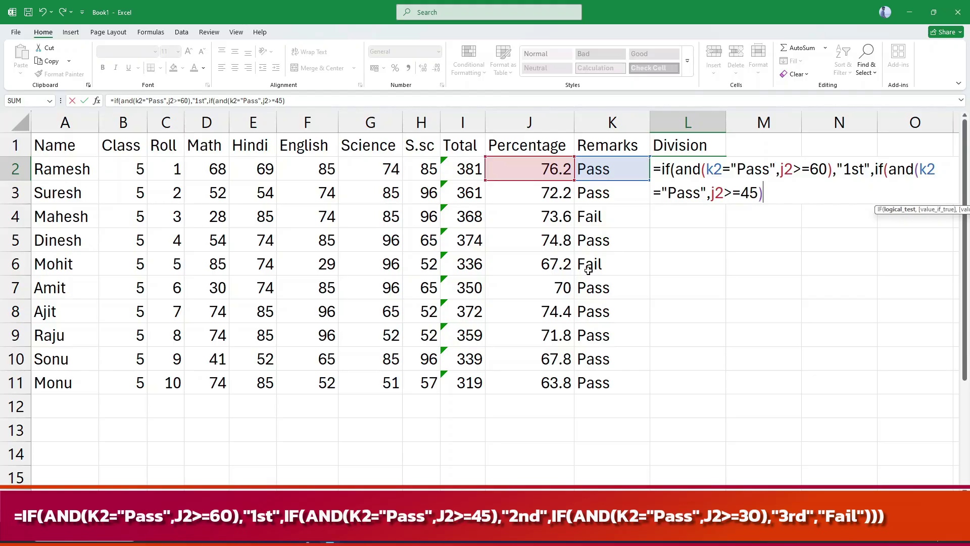
pyautogui.write('"2nd"')
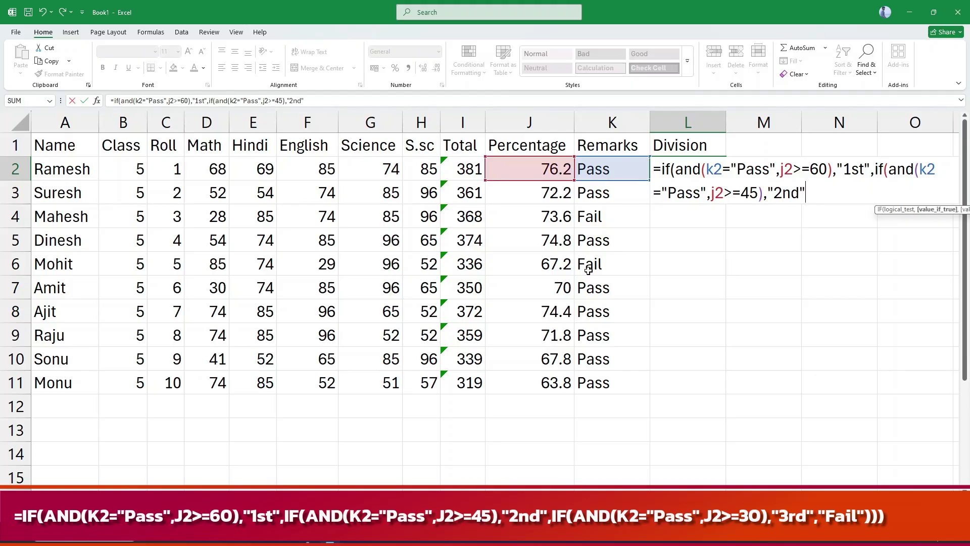
# Complete the L2 formula with the nested condition IF(AND(K2="Pass",J2>=30),"3rd","Fail"))), accepting the proposed typo correction
pyautogui.write(',if')
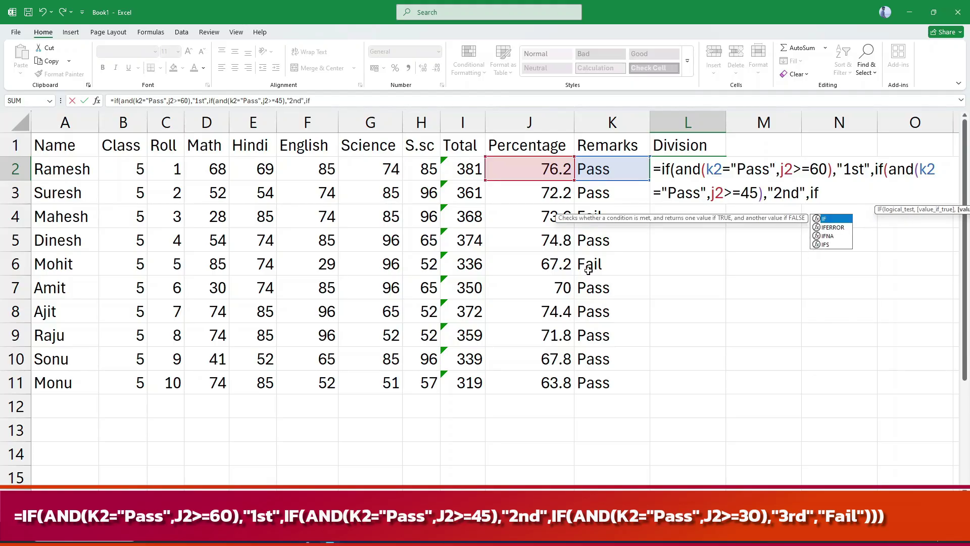
pyautogui.write('(and(')
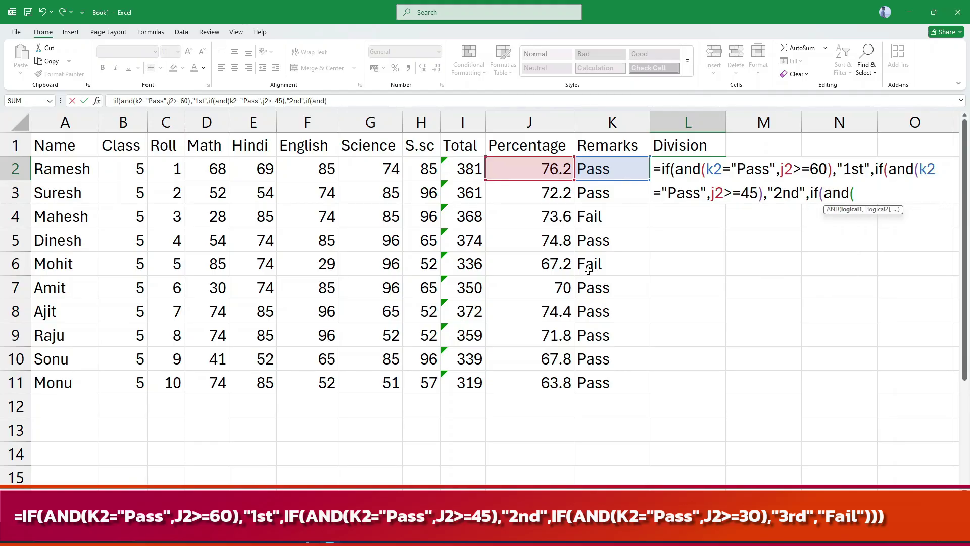
pyautogui.write('k2="')
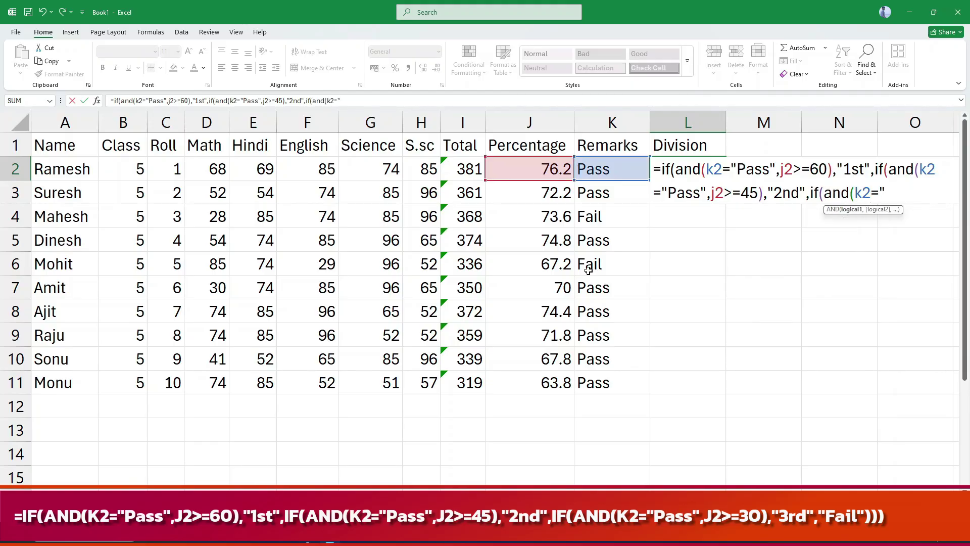
pyautogui.write('Pass",j2>')
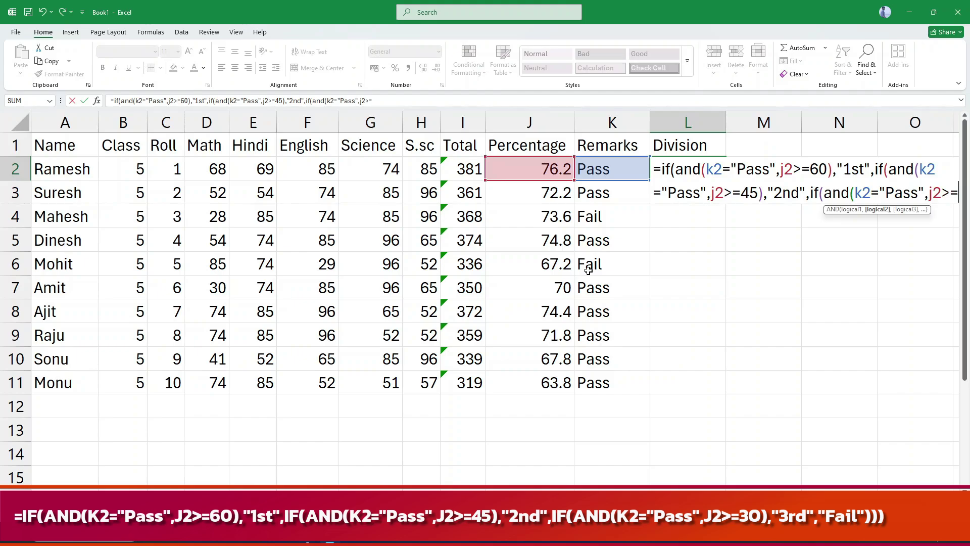
pyautogui.write('=30')
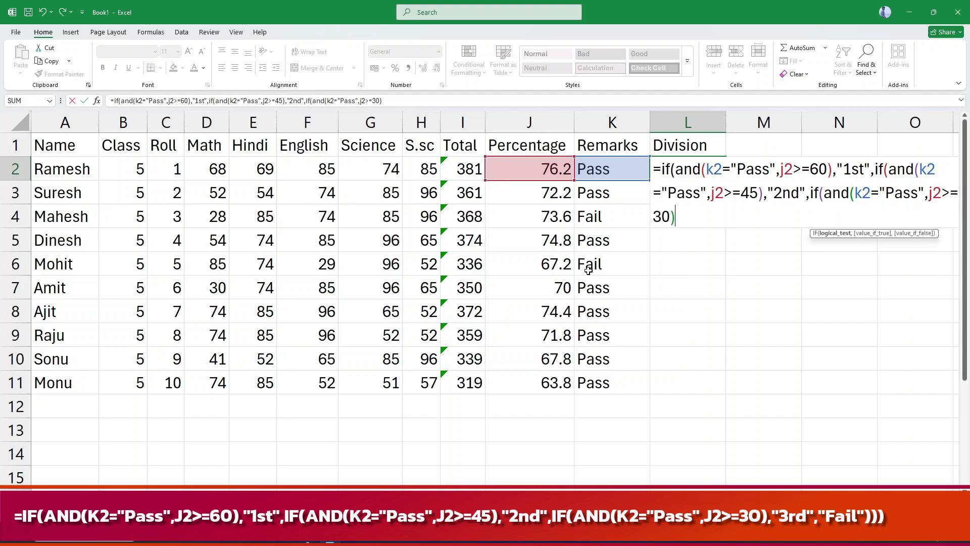
pyautogui.write('),"3rd')
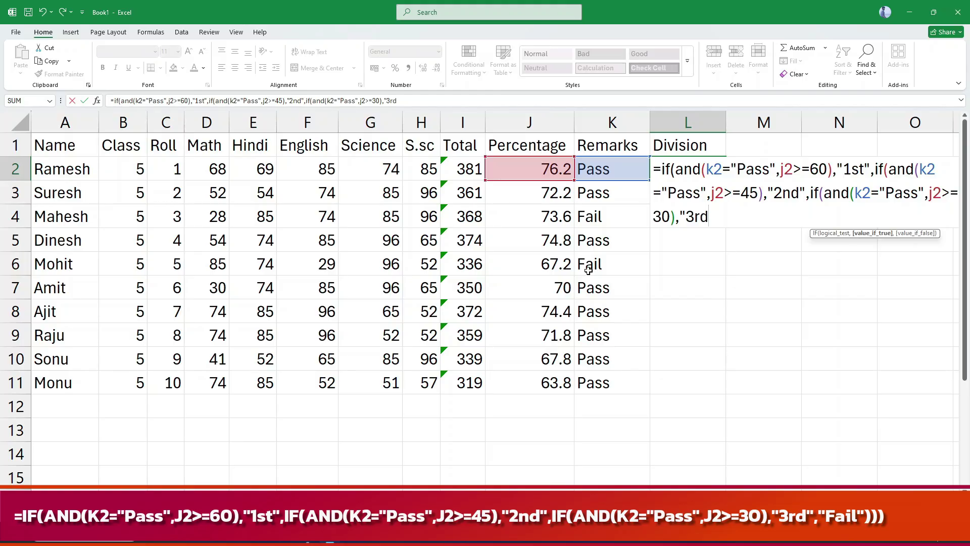
pyautogui.write('","Fai')
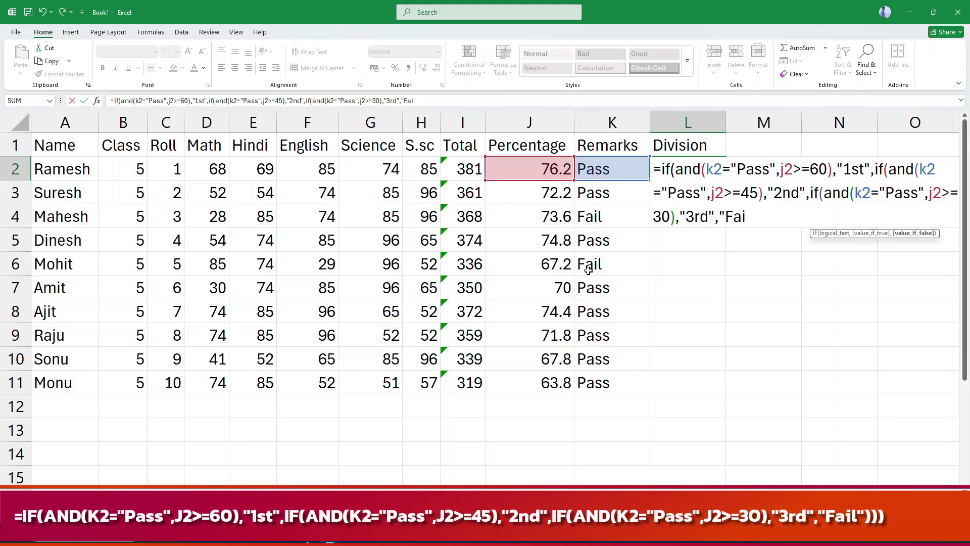
pyautogui.write('l))')
pyautogui.press('Return')
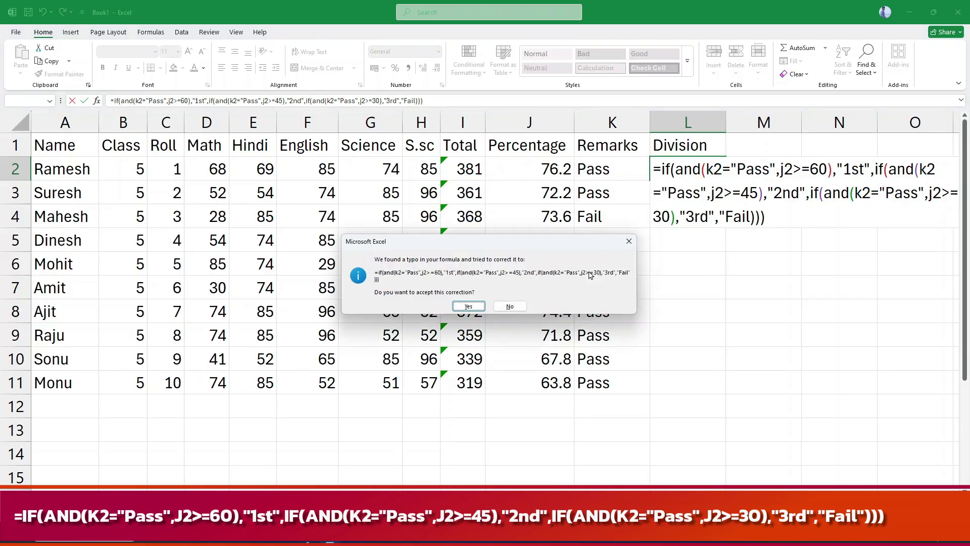
pyautogui.press('Return')
pyautogui.press('Up')
pyautogui.press('F2')
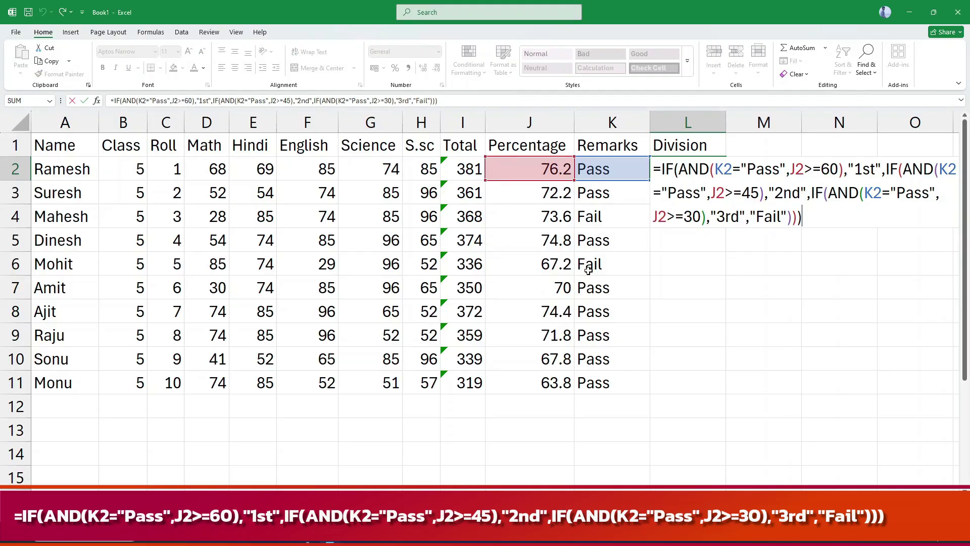
pyautogui.press('Return')
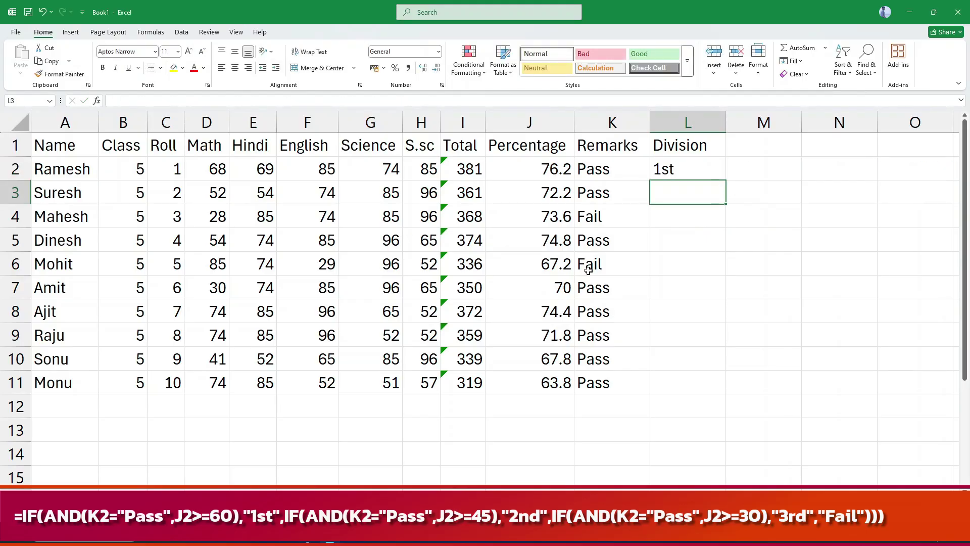
# Fill the Division formula from L2 down through L11 and check the copied formula in L4
pyautogui.press('Up')
pyautogui.moveTo(727, 179); pyautogui.dragTo(730, 394)
pyautogui.click(485, 440)
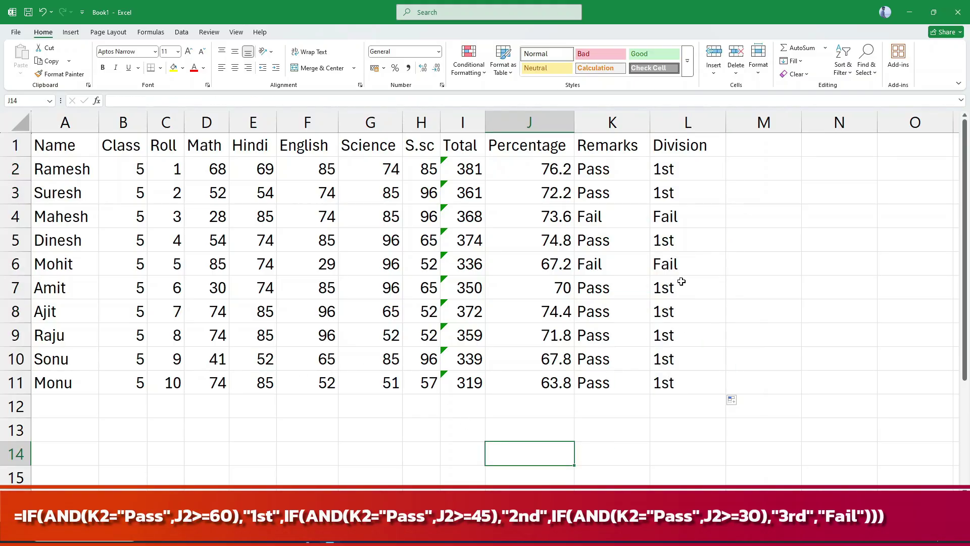
pyautogui.click(673, 219)
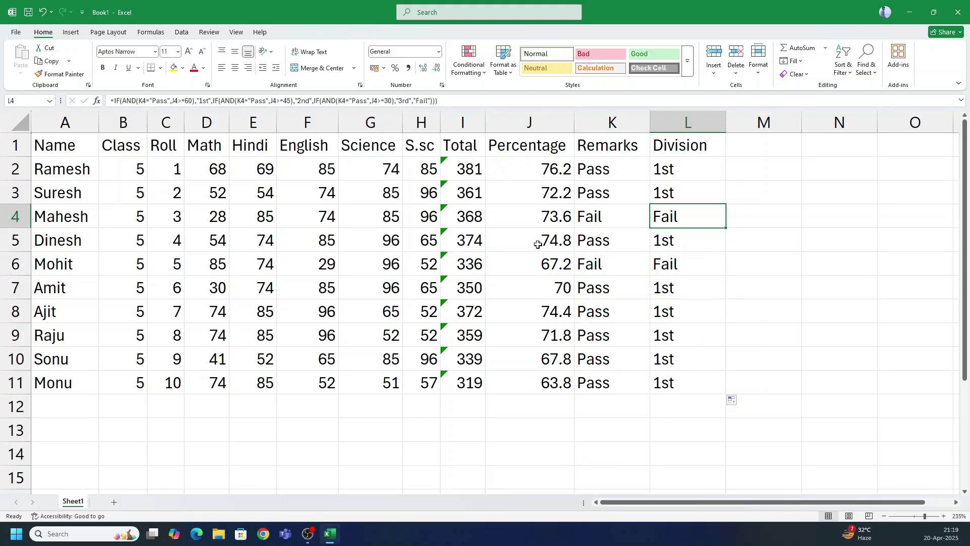
# Set row 3's S.sc mark in H3 to 30 and its Science mark in G3 to 40 to test the Division formula
pyautogui.click(271, 236)
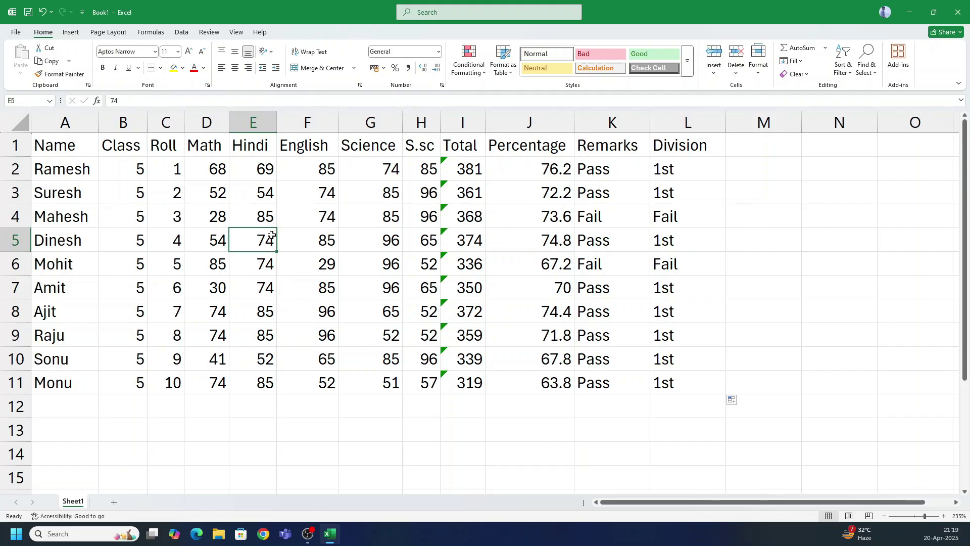
pyautogui.click(261, 197)
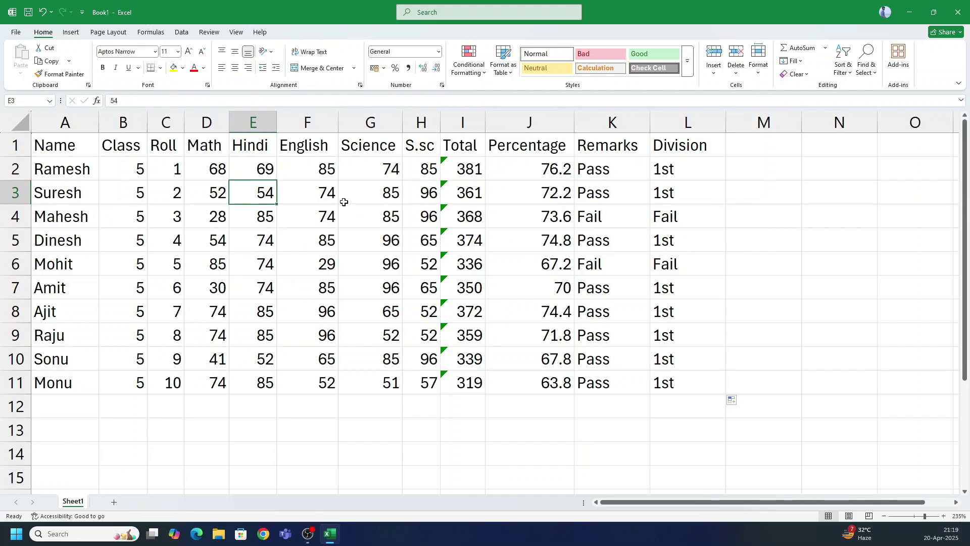
pyautogui.click(388, 194)
pyautogui.click(424, 196)
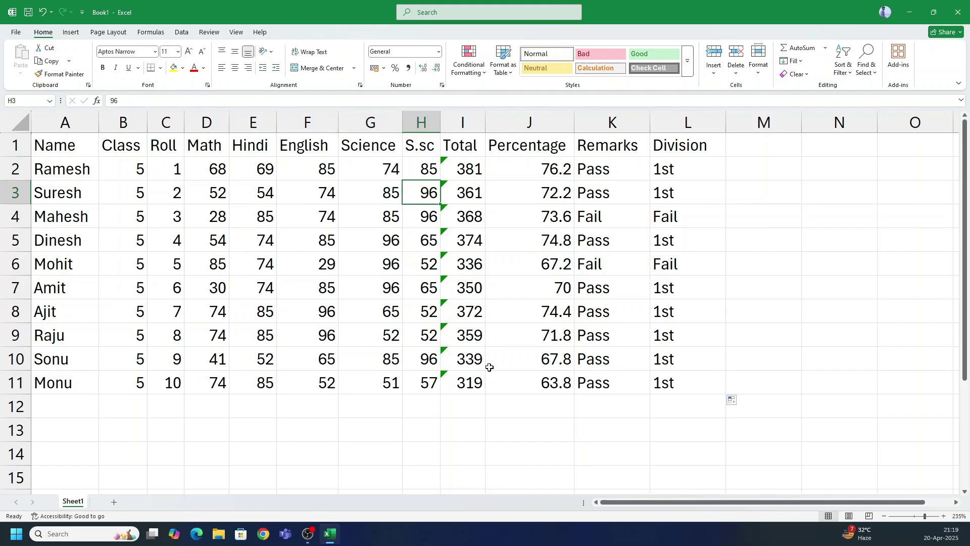
pyautogui.write('30')
pyautogui.press('Left')
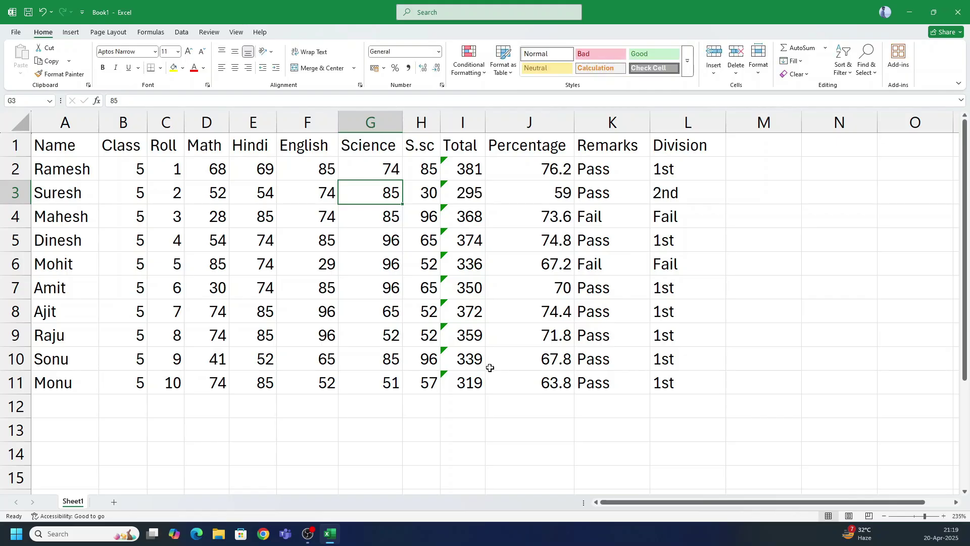
pyautogui.write('40')
pyautogui.press('Return')
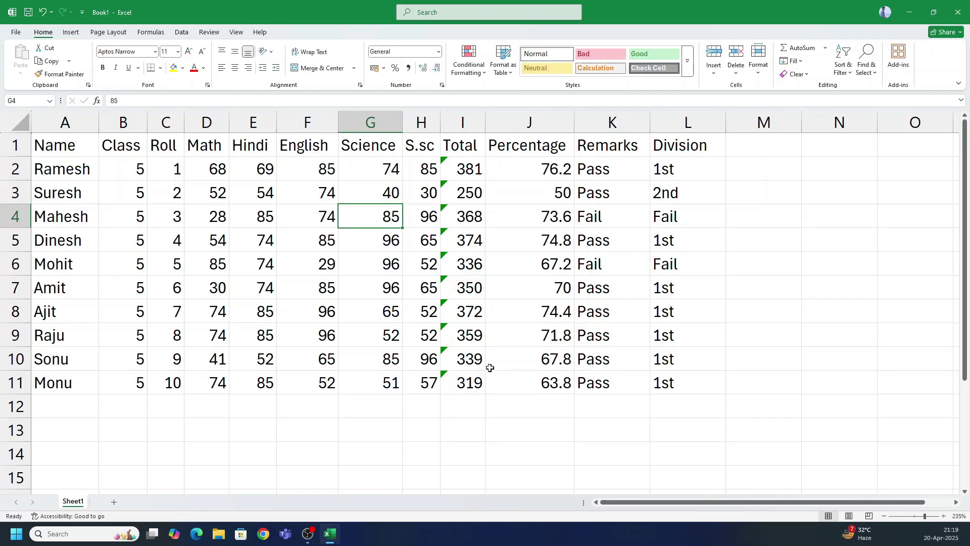
# Set row 3's English mark in F3 to 32
pyautogui.press('Left')
pyautogui.press('Up')
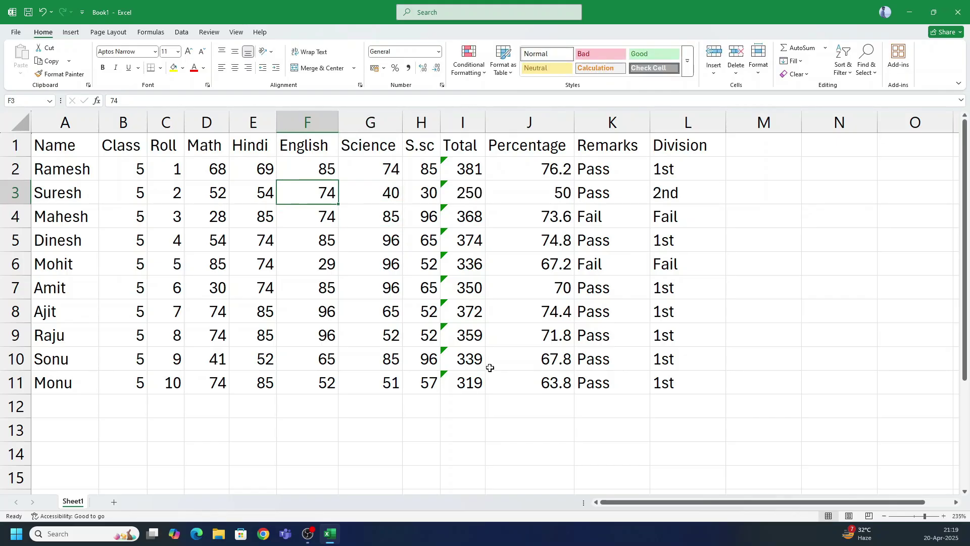
pyautogui.write('32')
pyautogui.press('Left')
# Set row 5's English mark in F5 to 30 and its Science mark in G5 to 35 to test the Division formula
pyautogui.press('Down')
pyautogui.press('Down')
pyautogui.press('Down')
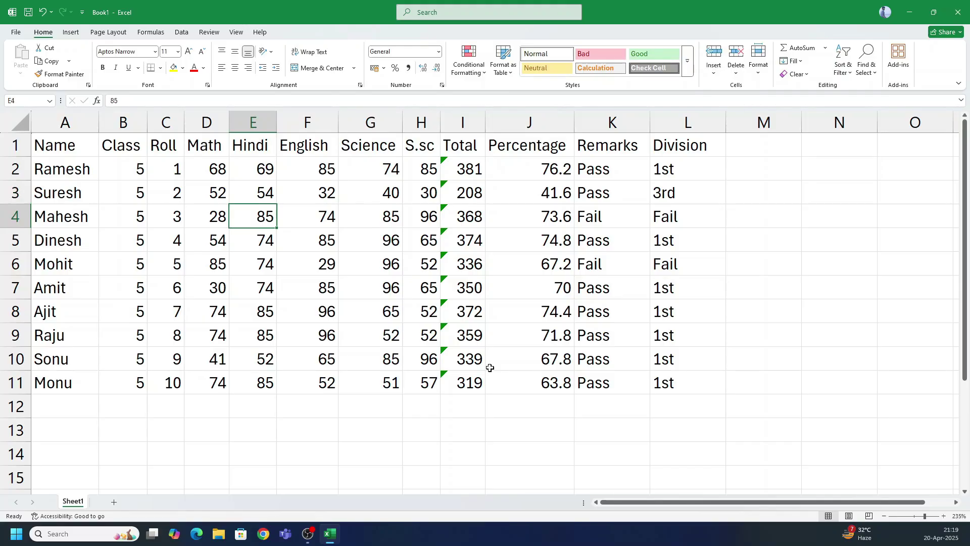
pyautogui.press('Right')
pyautogui.press('Up')
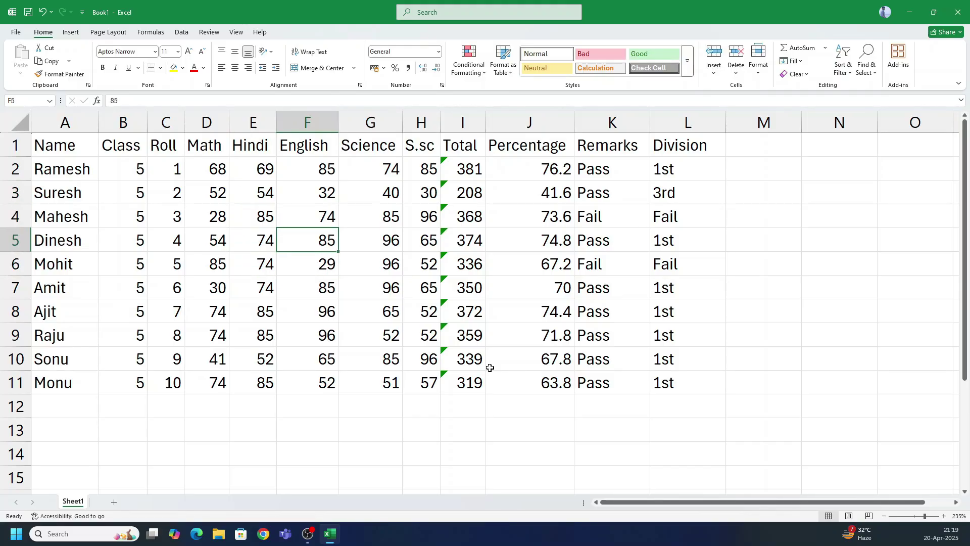
pyautogui.write('30')
pyautogui.press('Right')
pyautogui.write('35')
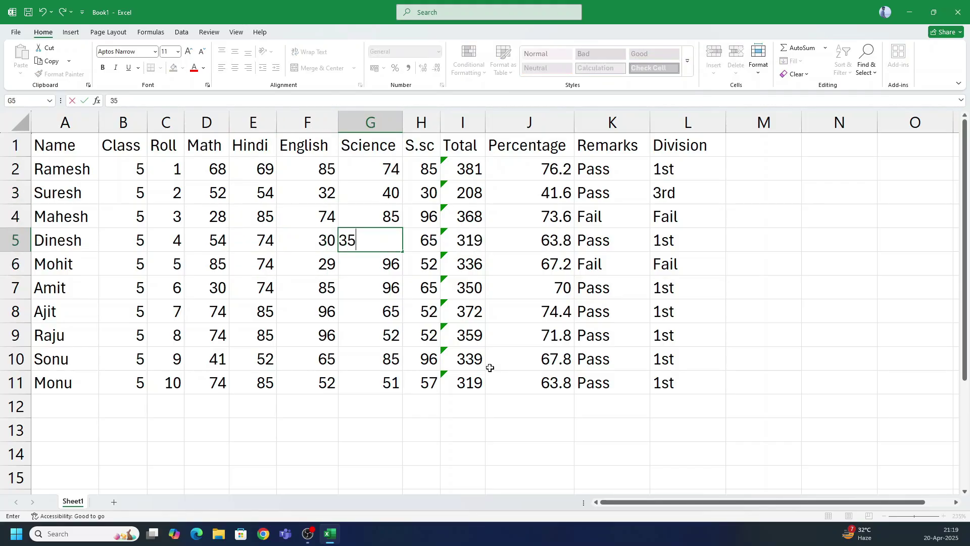
pyautogui.press('Right')
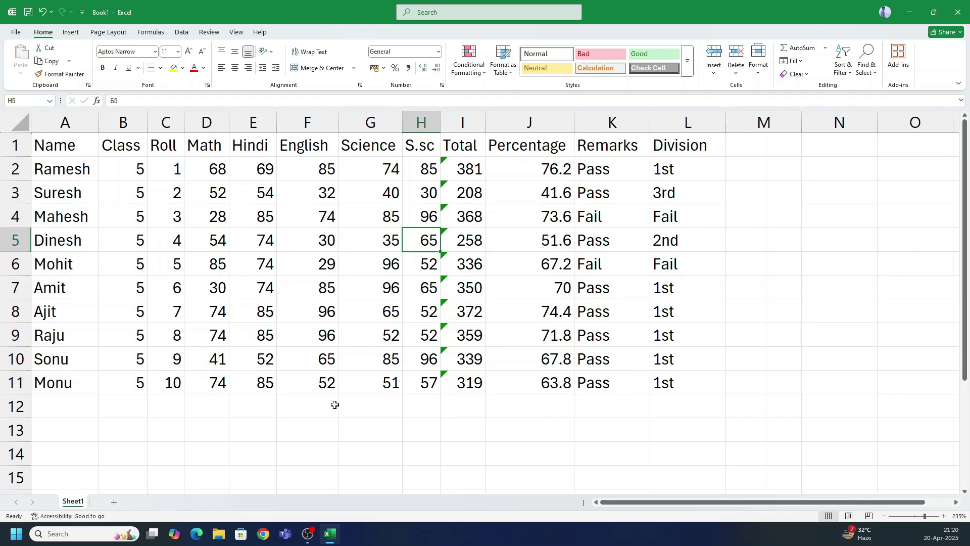
# Preview how the unformatted marks sheet would print, and return to the worksheet
pyautogui.click(364, 312)
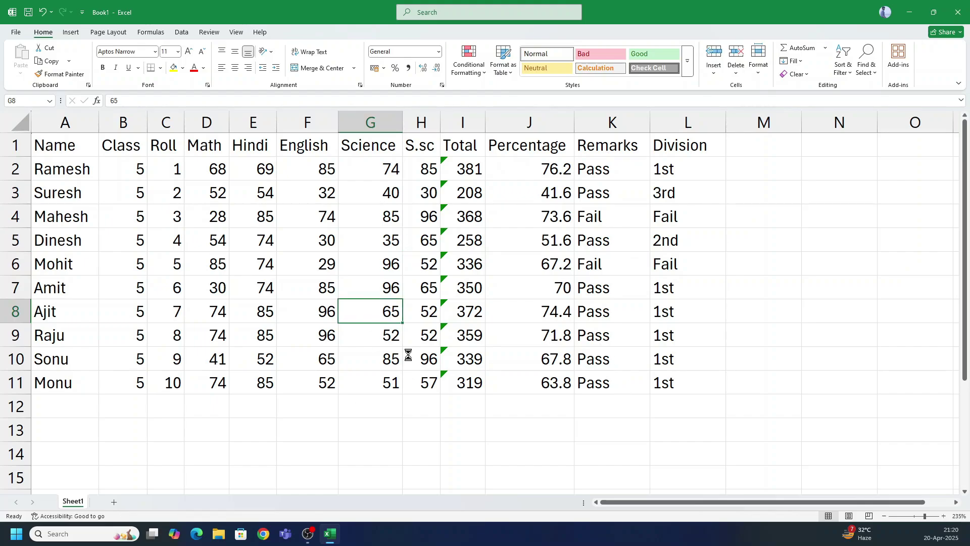
pyautogui.hotkey('ctrl', 'p')
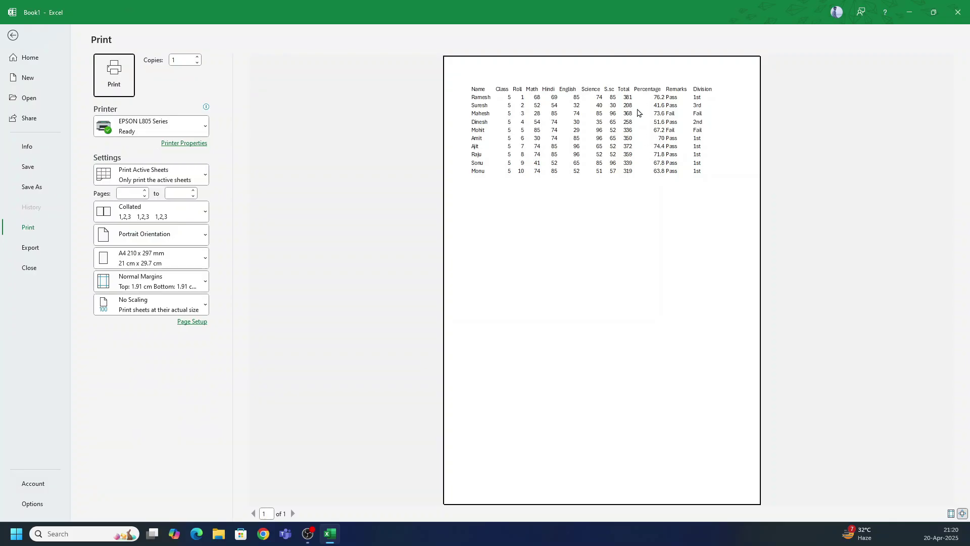
pyautogui.press('Escape')
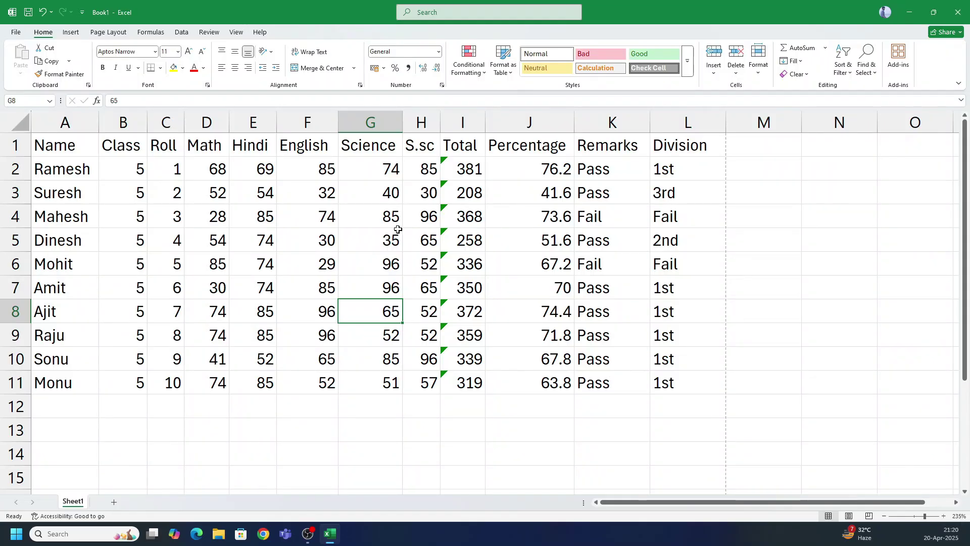
# Format A1:L11 as a table with headers, using the light style with a black header row
pyautogui.moveTo(65, 145); pyautogui.dragTo(687, 389)
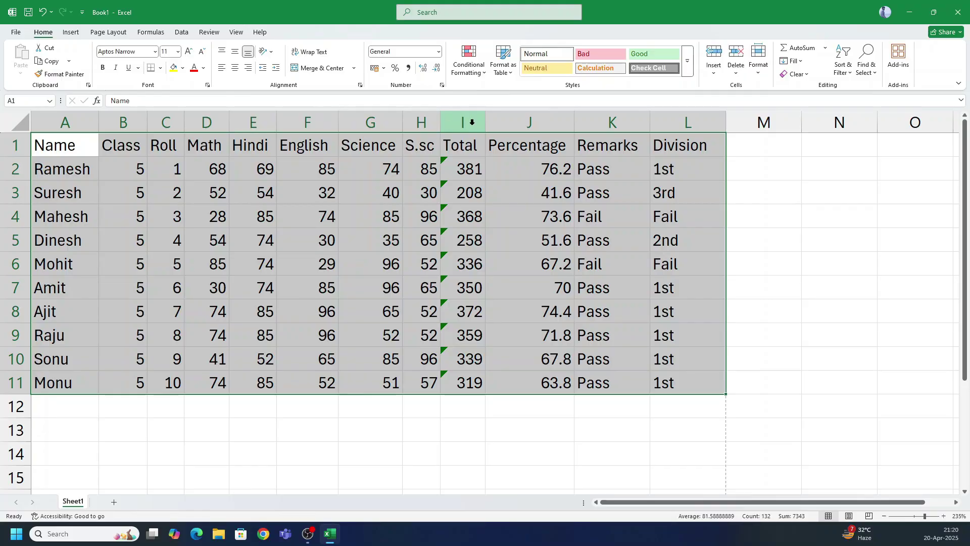
pyautogui.click(503, 65)
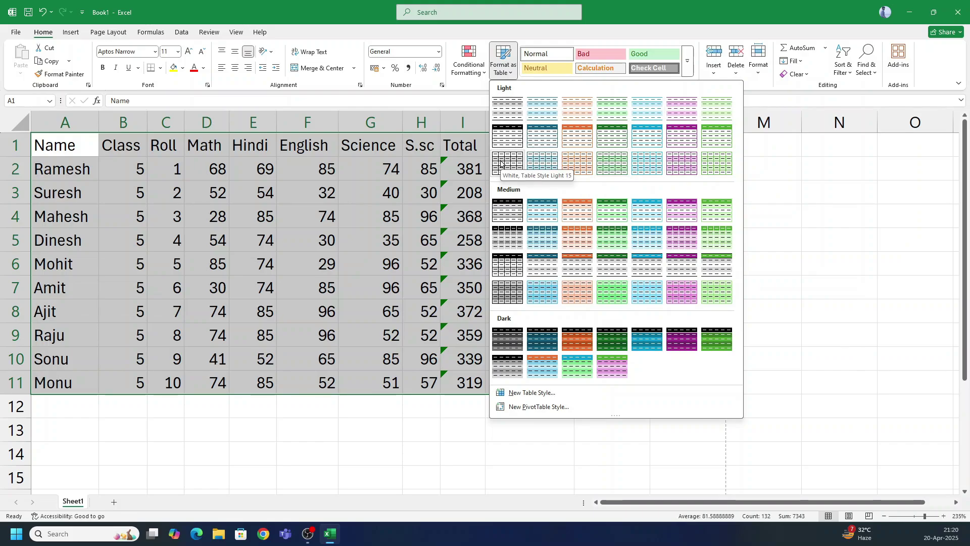
pyautogui.click(504, 137)
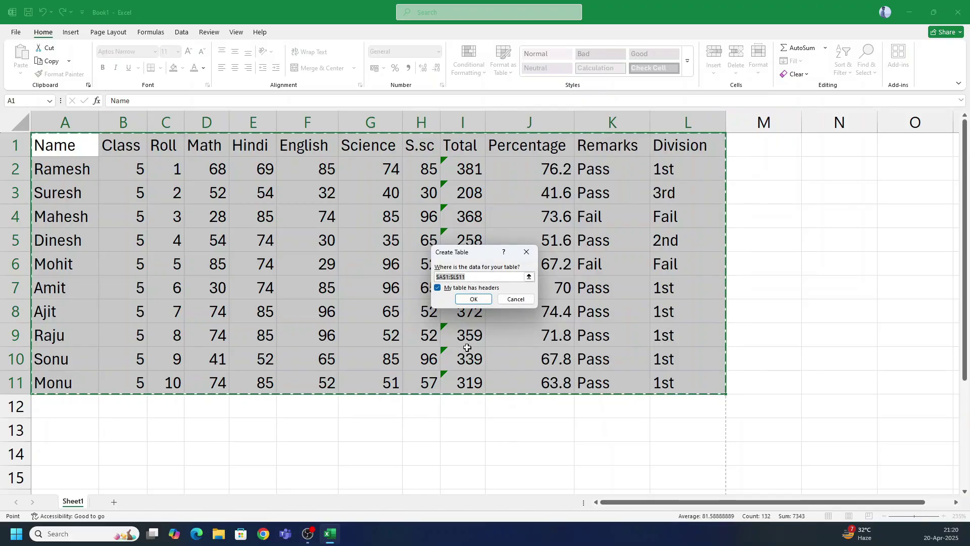
pyautogui.click(472, 298)
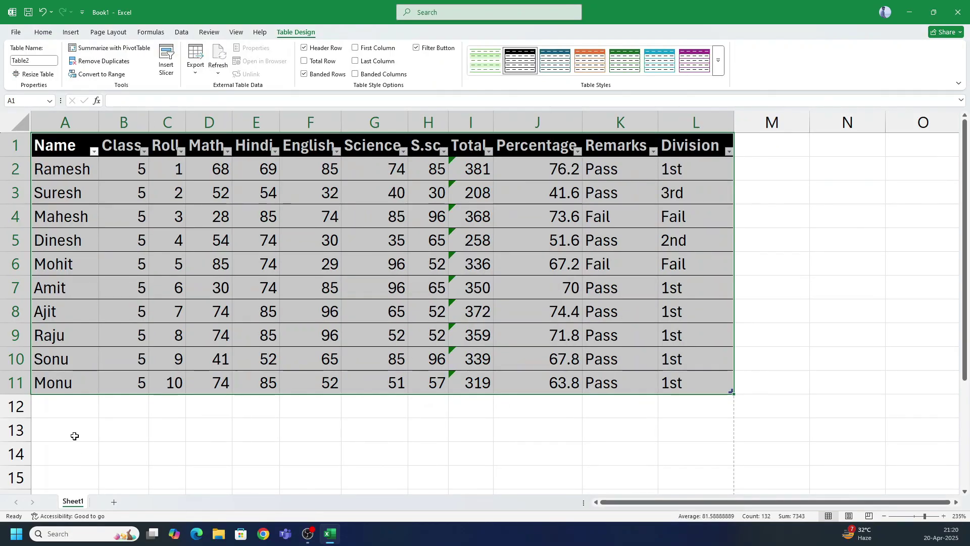
# Check the print preview of the black-header table and return to the worksheet
pyautogui.click(303, 434)
pyautogui.click(453, 316)
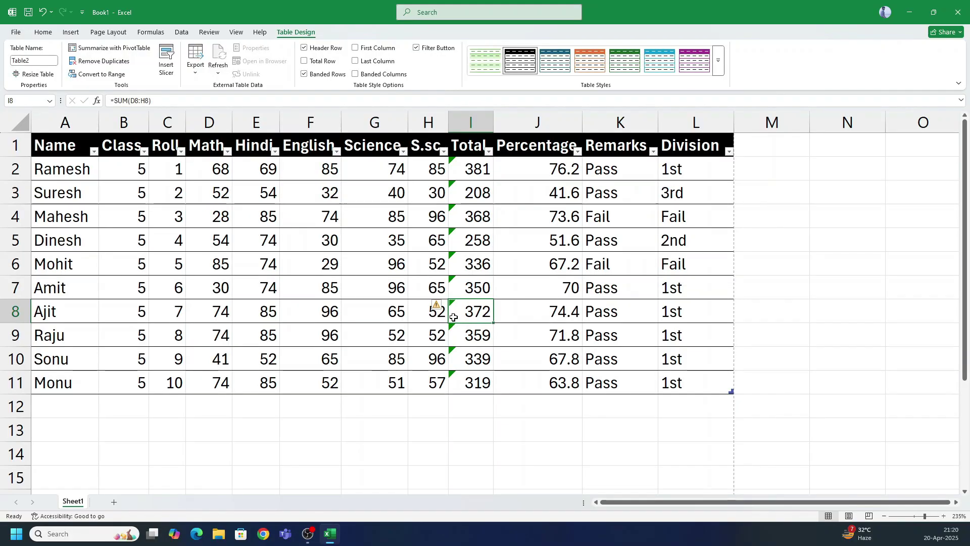
pyautogui.hotkey('ctrl', 'p')
pyautogui.click(570, 167)
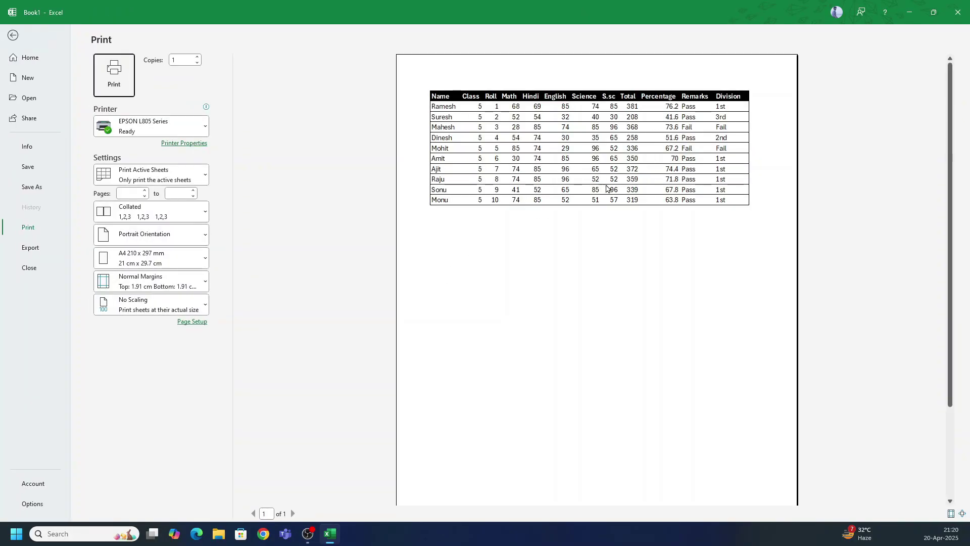
pyautogui.press('Escape')
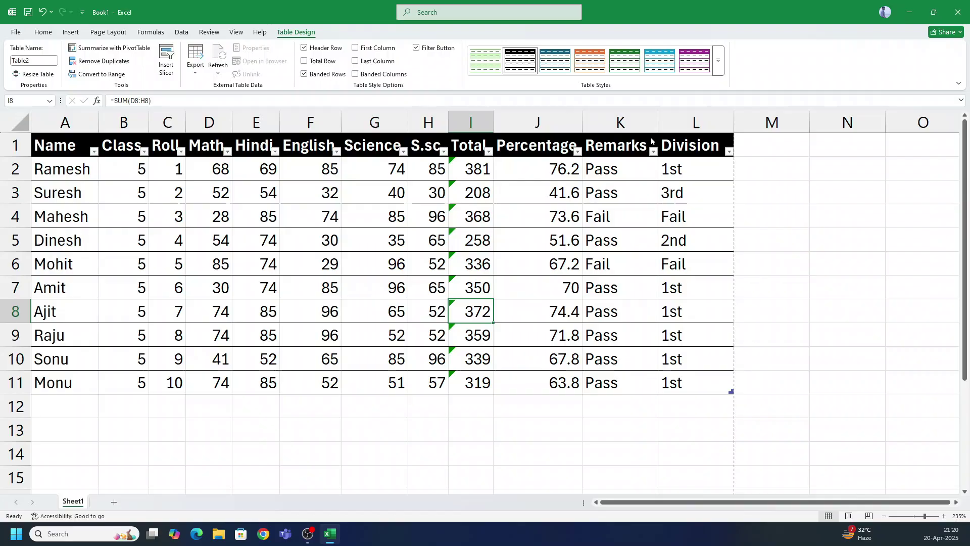
# Change the marks table's style to Turquoise, Table Style Light 12
pyautogui.click(77, 144)
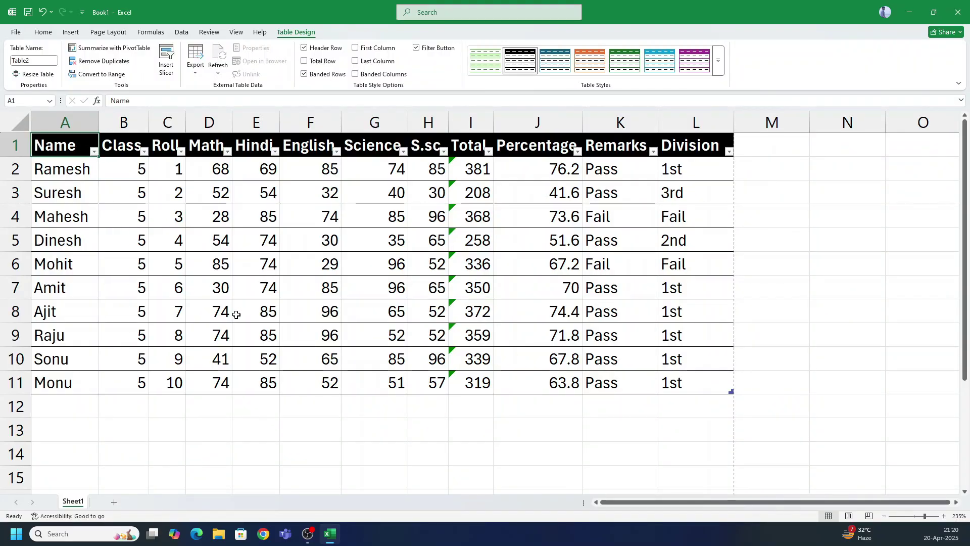
pyautogui.hotkey('ctrl', 'a')
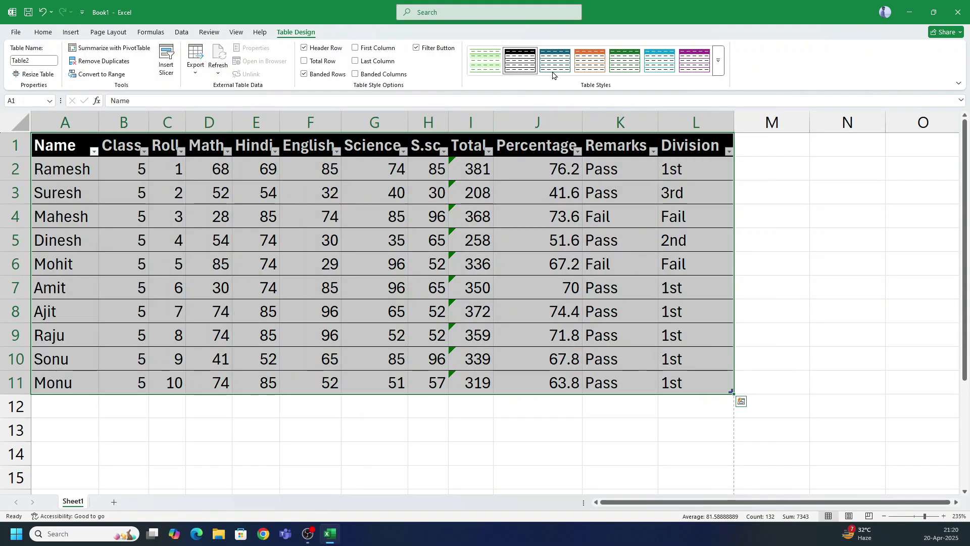
pyautogui.click(718, 61)
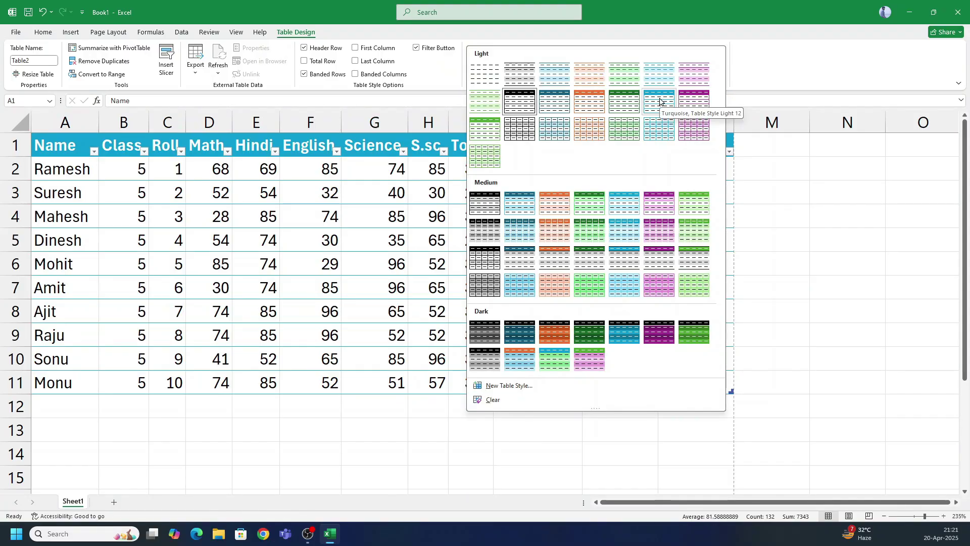
pyautogui.click(659, 102)
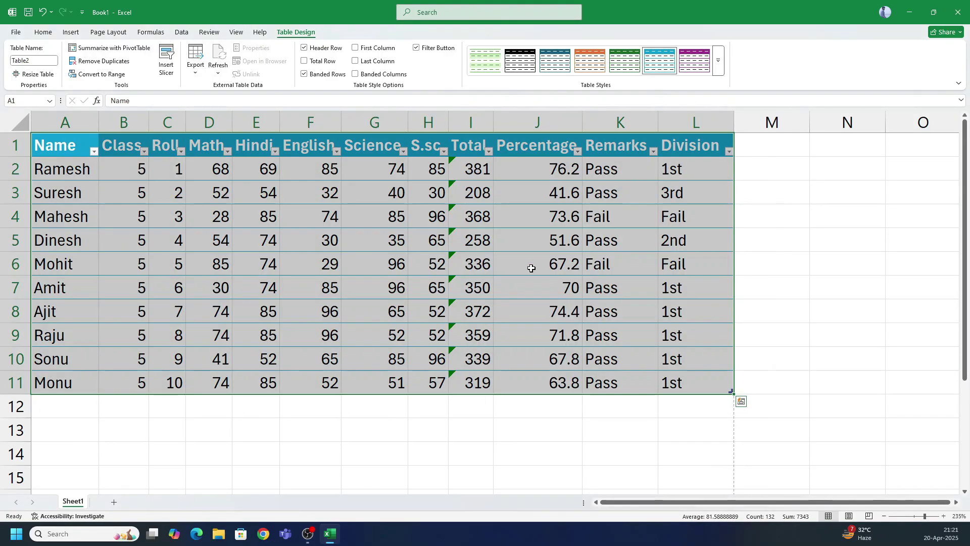
pyautogui.click(376, 383)
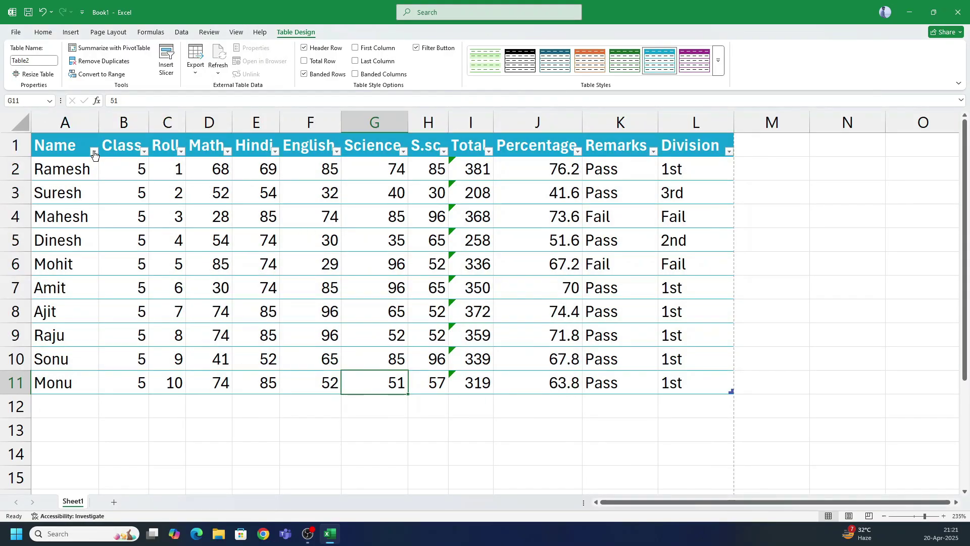
# Turn off the filter buttons in the marks table's header row
pyautogui.click(208, 236)
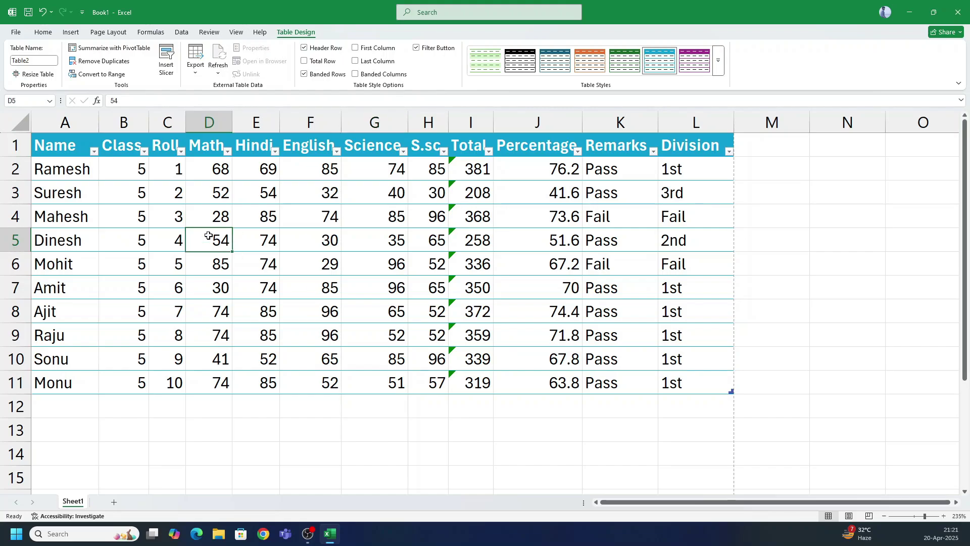
pyautogui.click(68, 193)
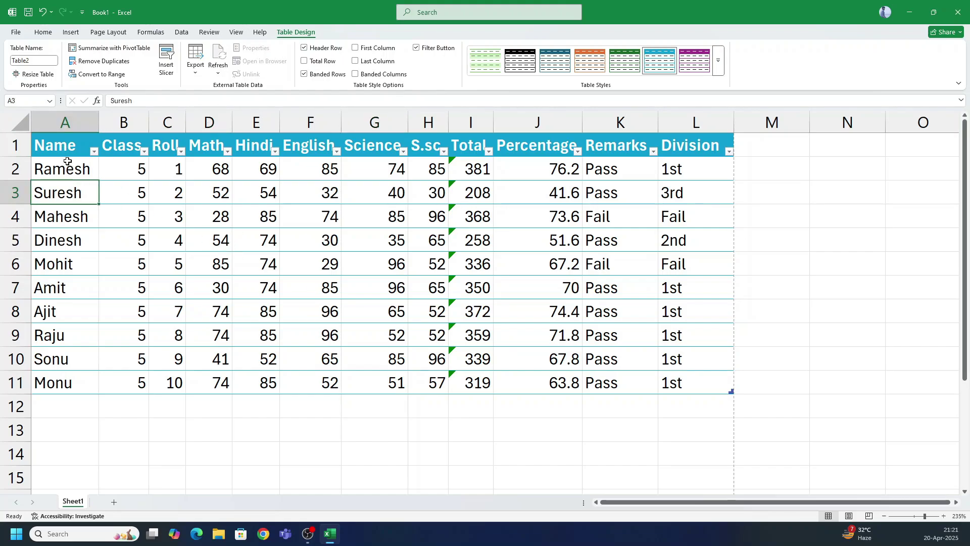
pyautogui.click(43, 32)
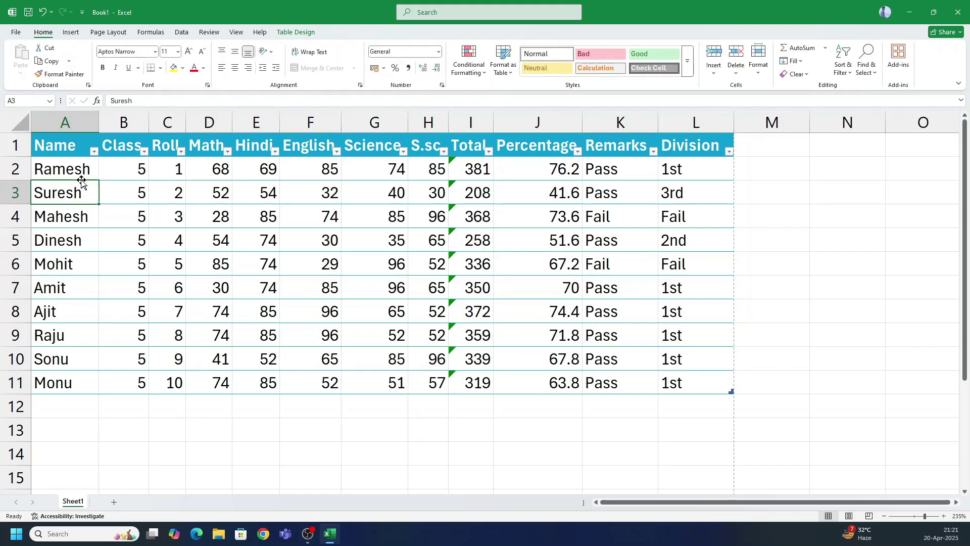
pyautogui.click(53, 148)
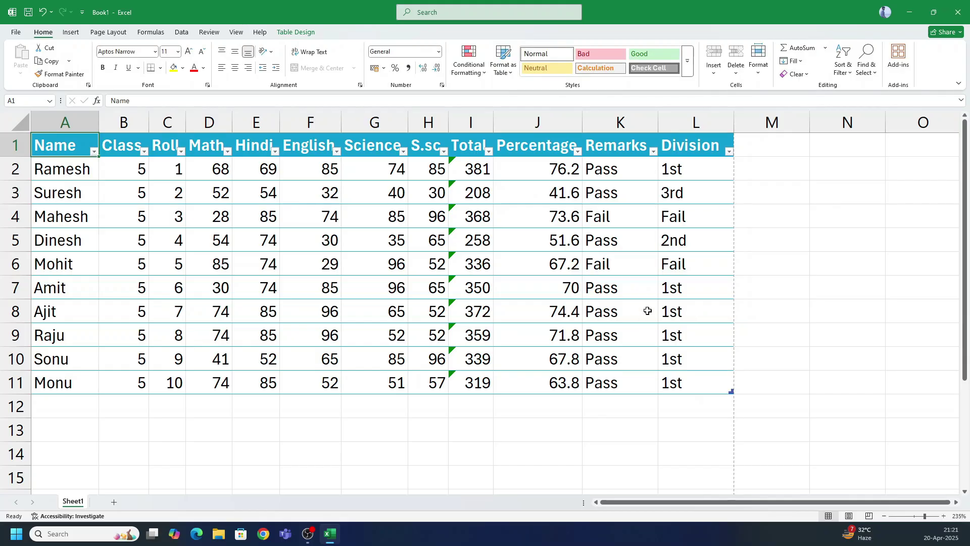
pyautogui.click(843, 76)
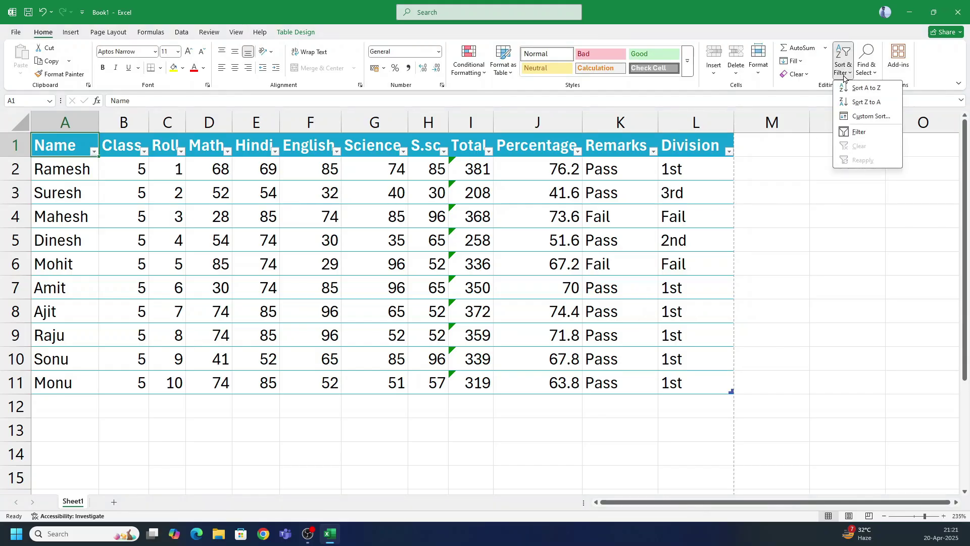
pyautogui.click(843, 133)
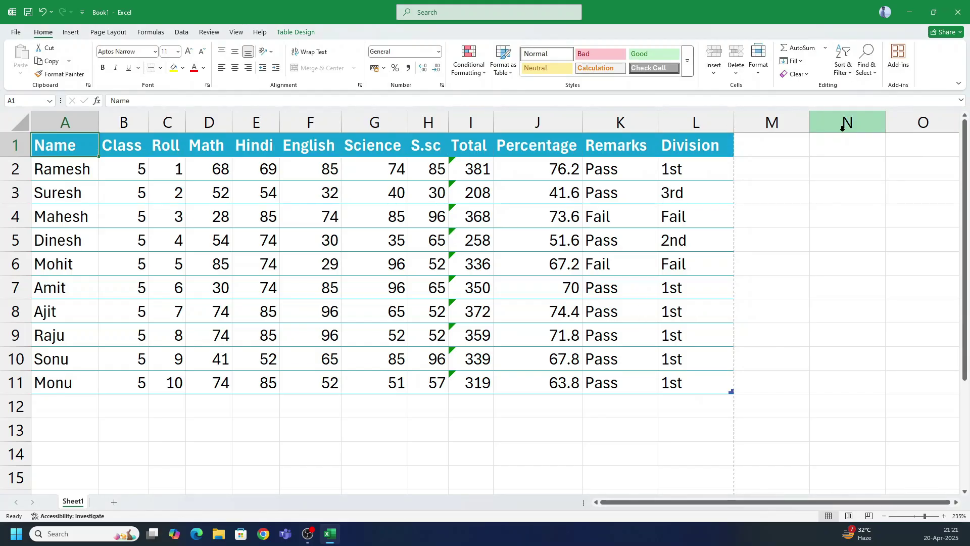
# Restore the header filter buttons on the marks table and remove them again
pyautogui.click(851, 71)
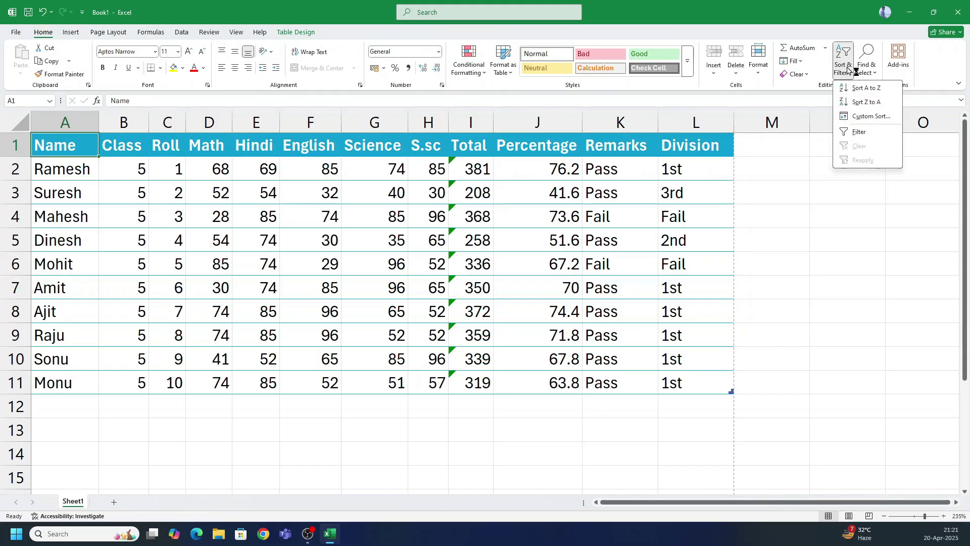
pyautogui.click(846, 133)
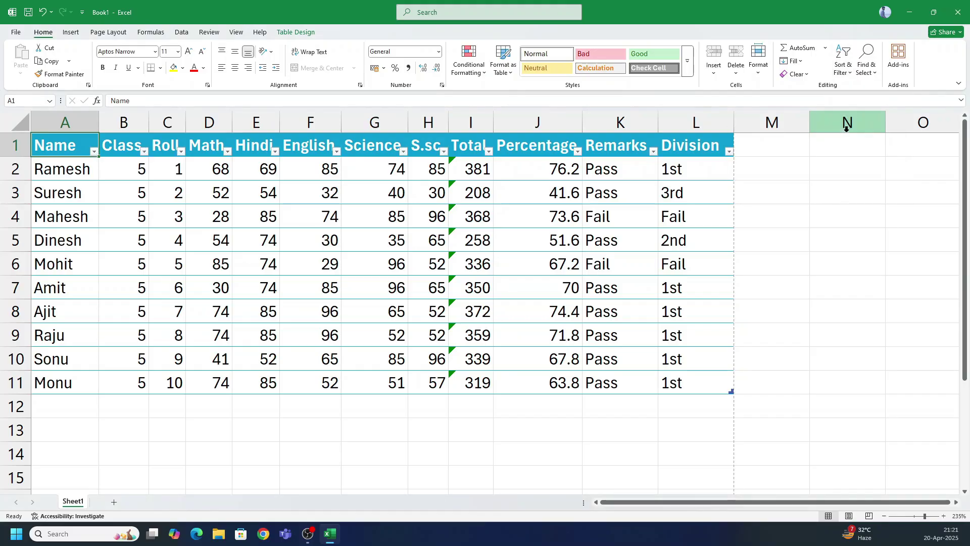
pyautogui.click(849, 68)
pyautogui.click(844, 131)
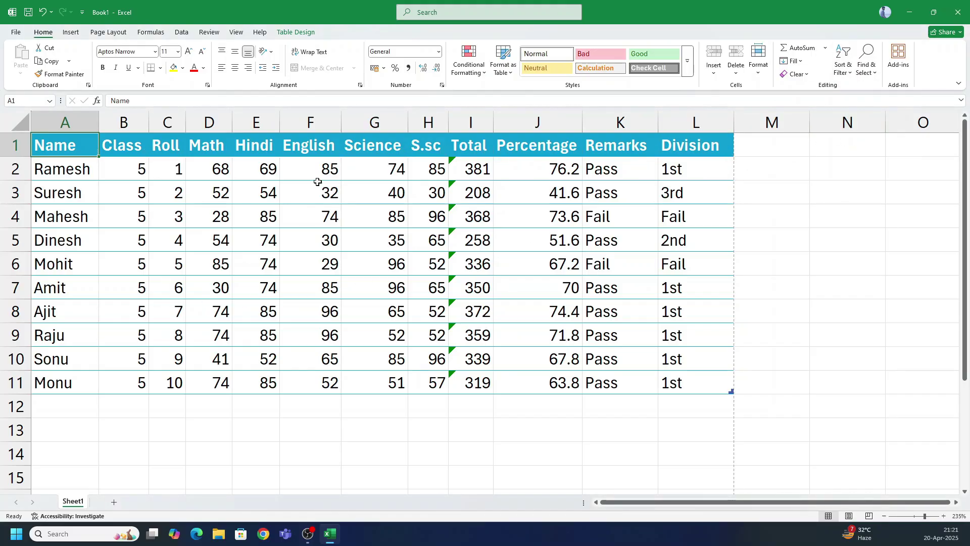
# Check the print preview of the turquoise table without filter buttons and return to the worksheet
pyautogui.click(559, 429)
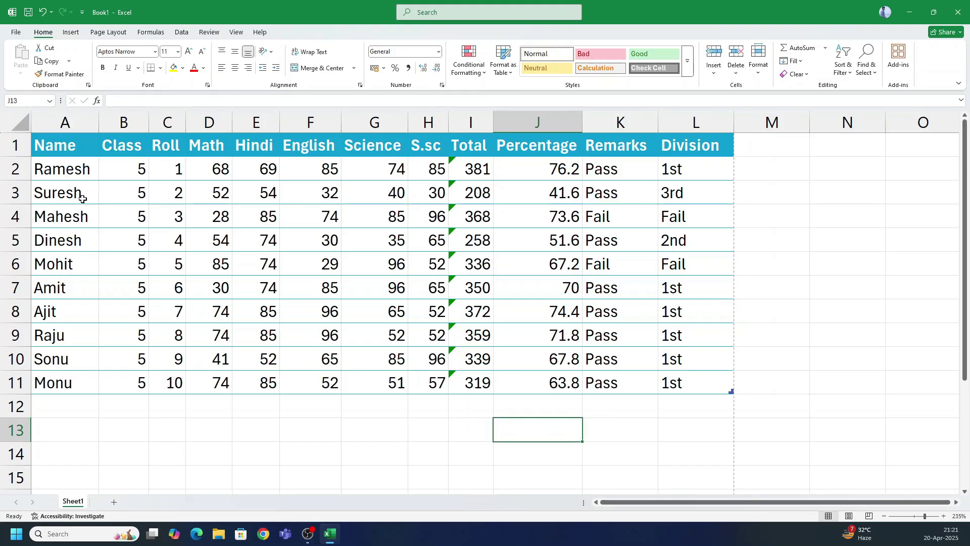
pyautogui.moveTo(72, 149); pyautogui.dragTo(705, 386)
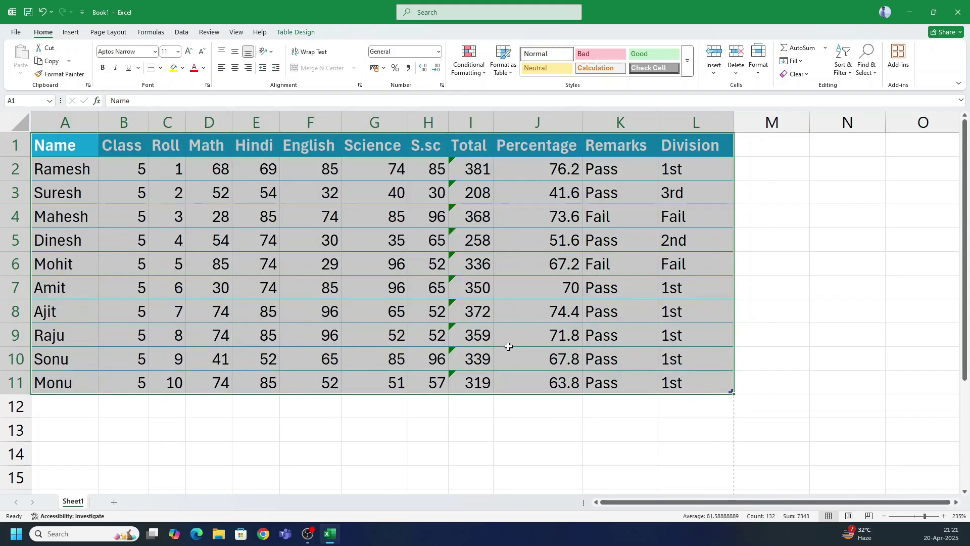
pyautogui.hotkey('ctrl', 'p')
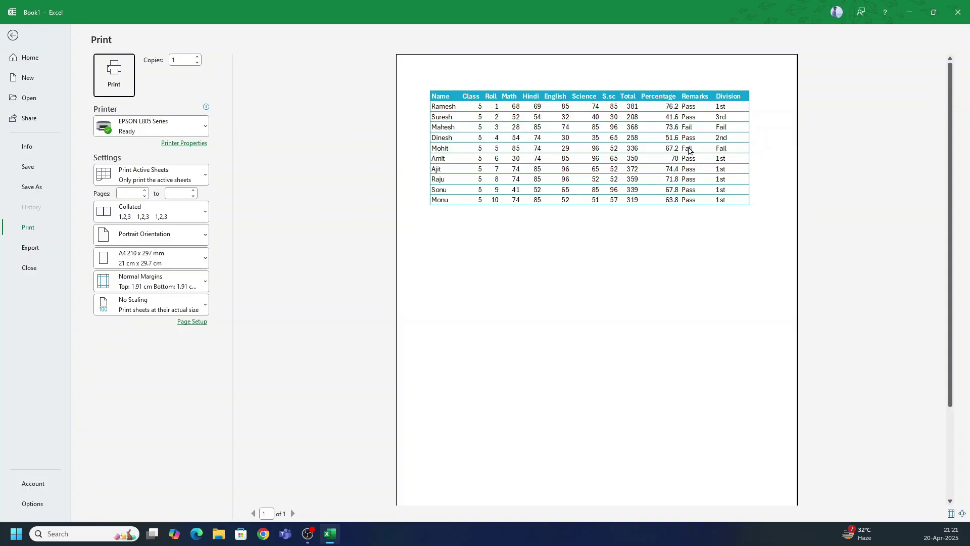
pyautogui.press('Escape')
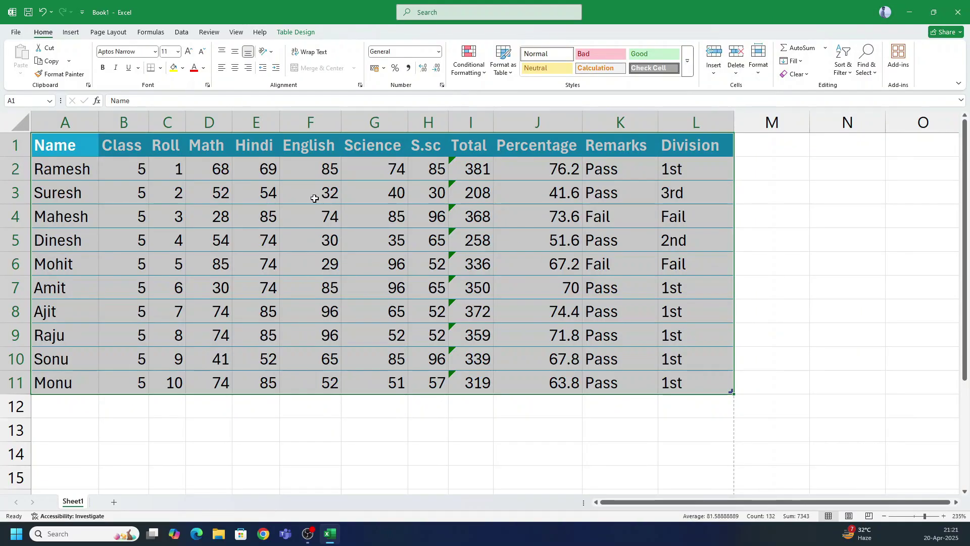
pyautogui.click(207, 223)
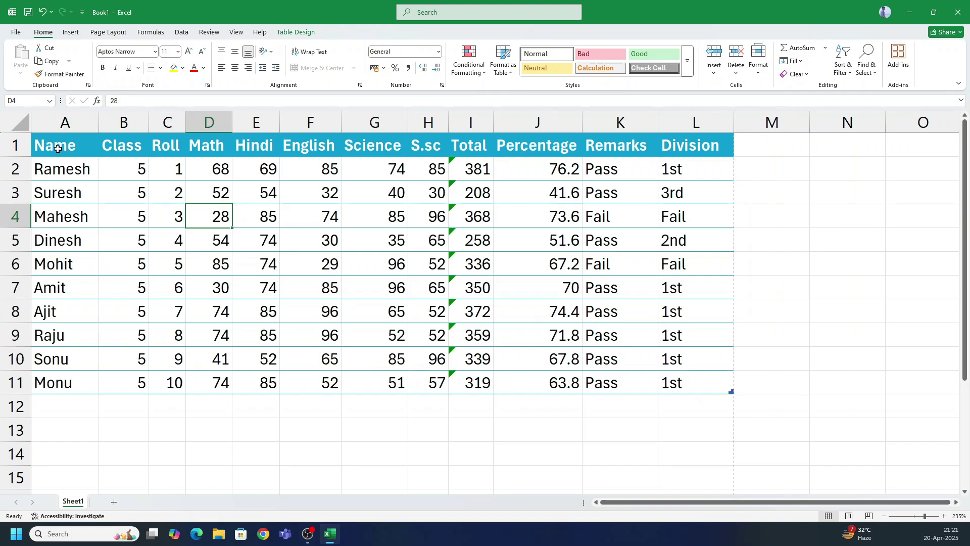
# Try a black gridded Medium table style on the marks table and return it to turquoise Table Style Light 12
pyautogui.moveTo(58, 148); pyautogui.dragTo(721, 383)
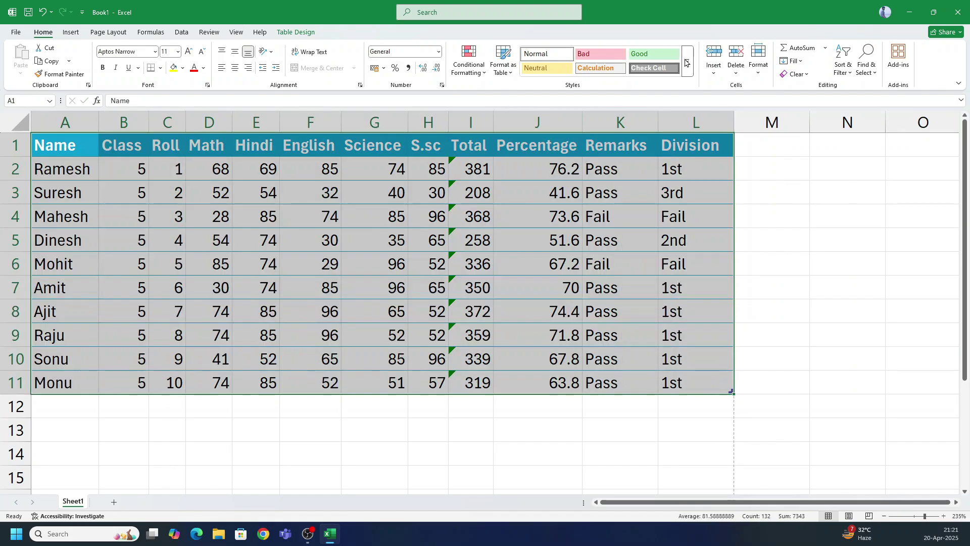
pyautogui.click(503, 64)
pyautogui.click(284, 80)
pyautogui.click(293, 32)
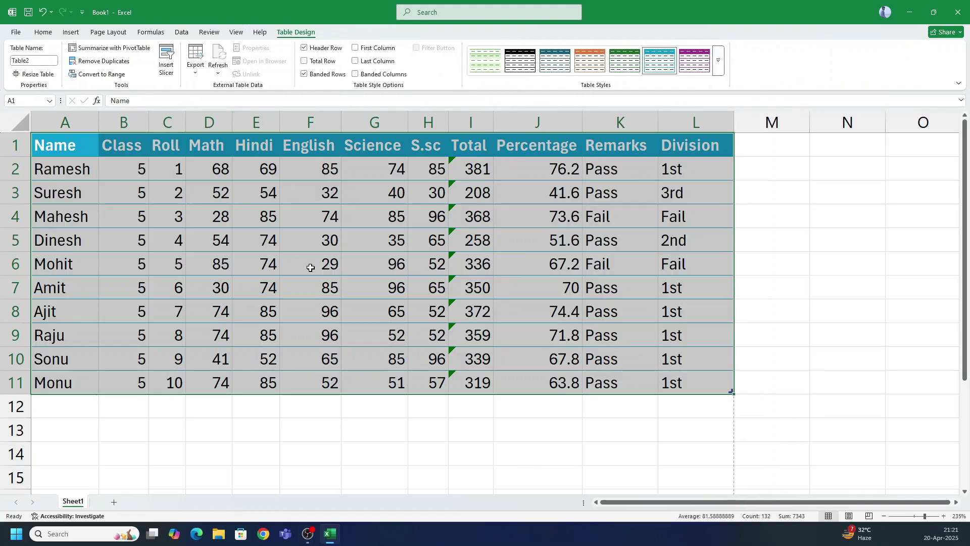
pyautogui.click(718, 61)
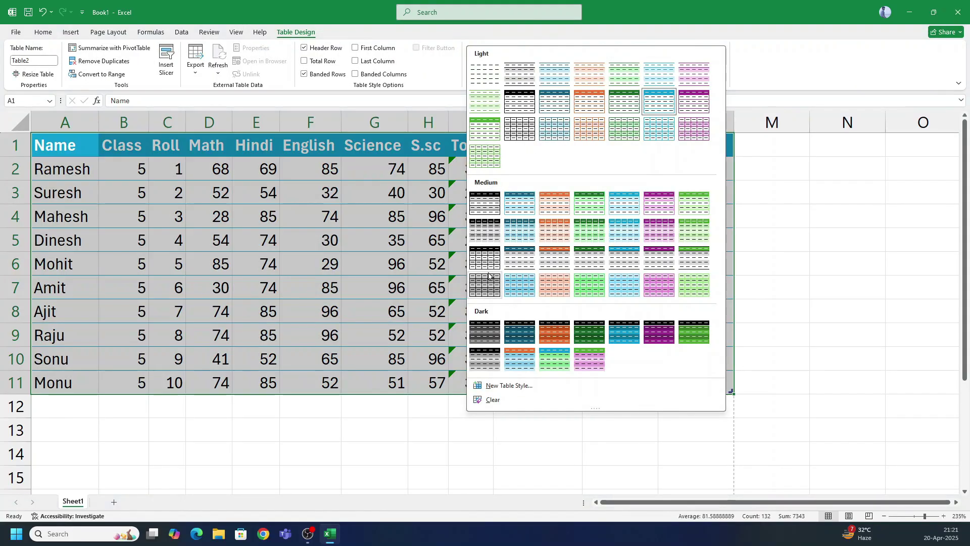
pyautogui.click(484, 266)
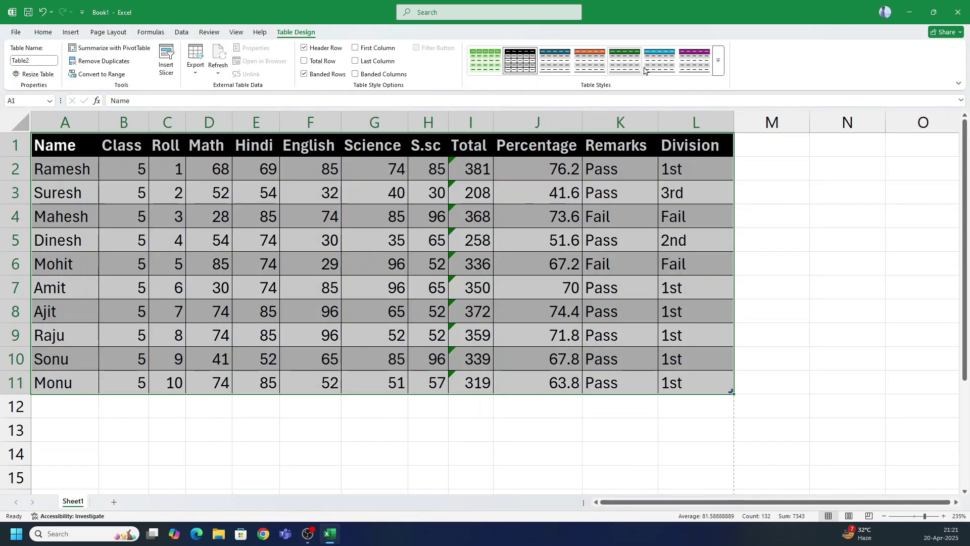
pyautogui.click(718, 64)
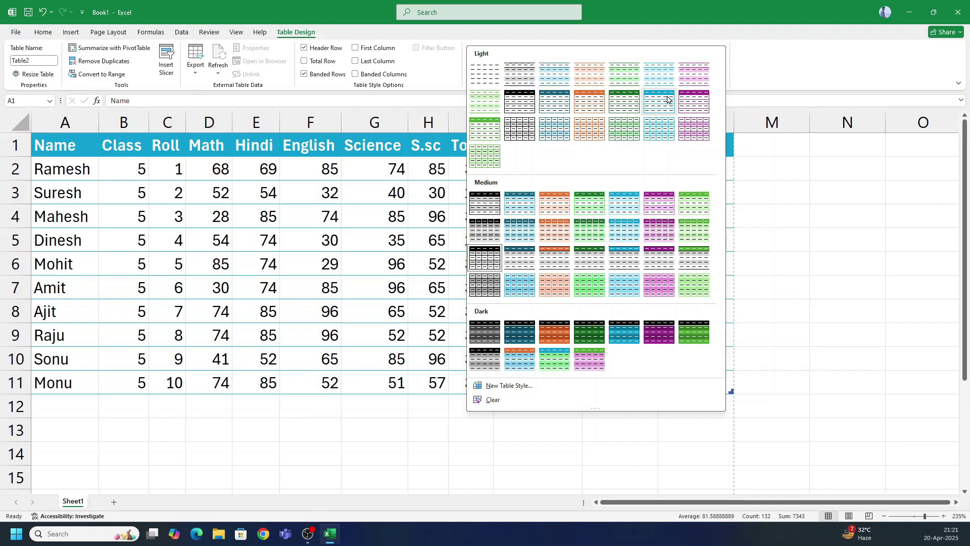
pyautogui.click(623, 267)
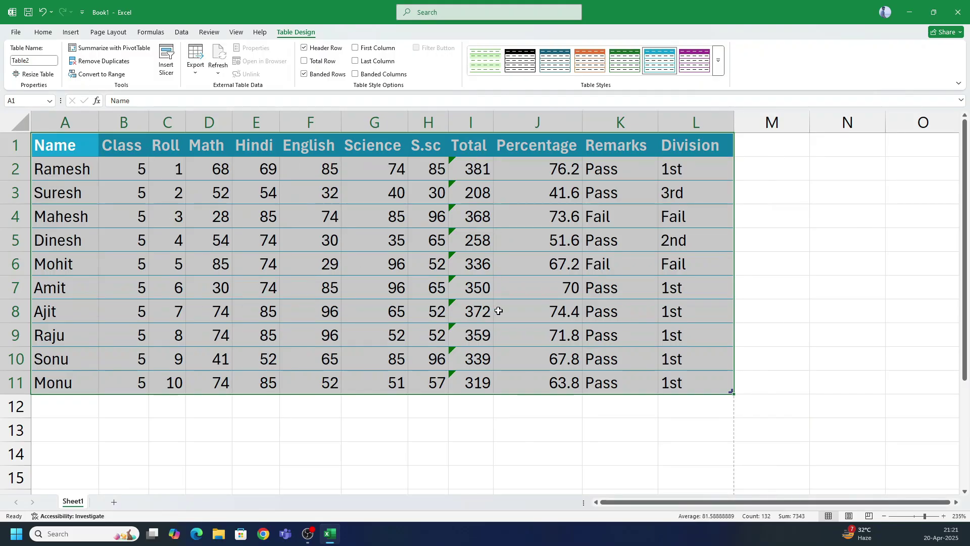
# Turn on banded columns for the marks table and check the result in the print preview
pyautogui.click(362, 75)
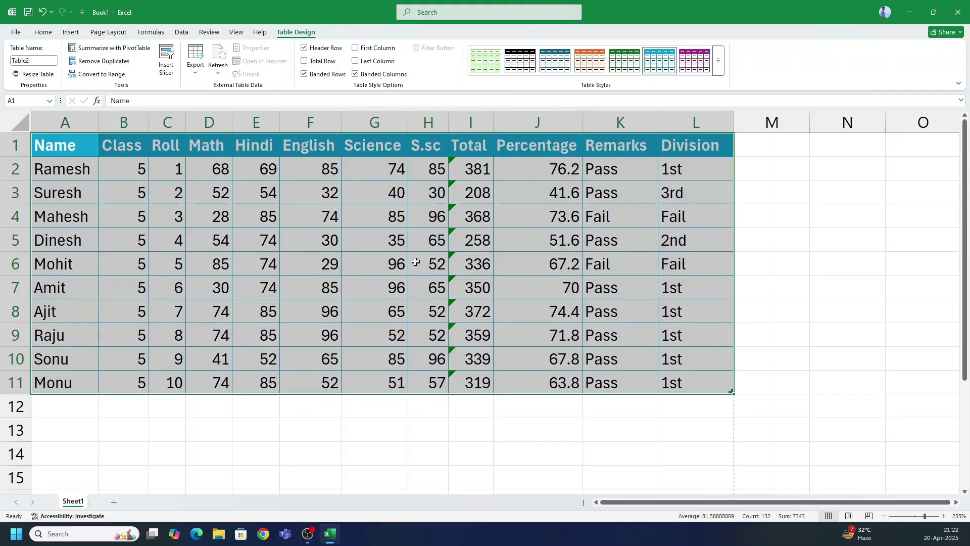
pyautogui.hotkey('ctrl', 'p')
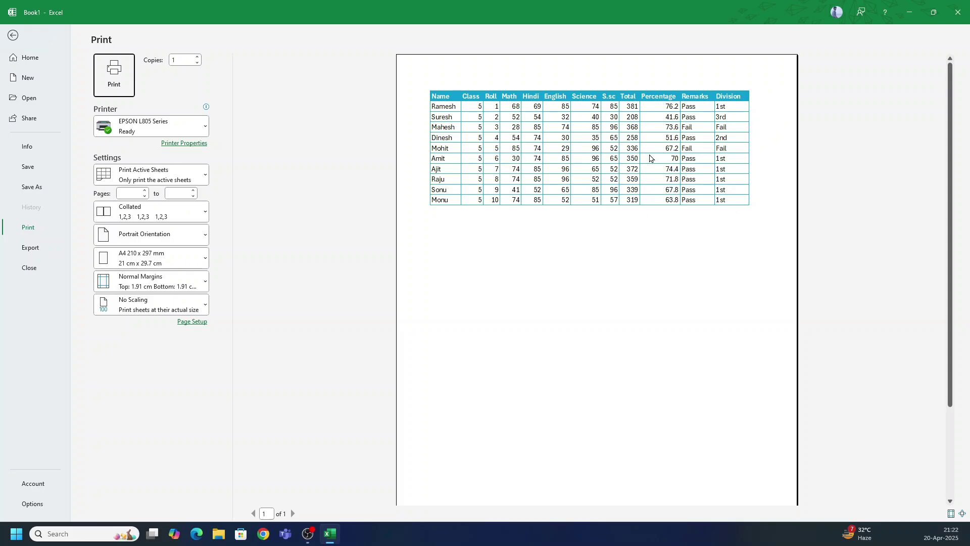
pyautogui.press('Escape')
pyautogui.click(268, 334)
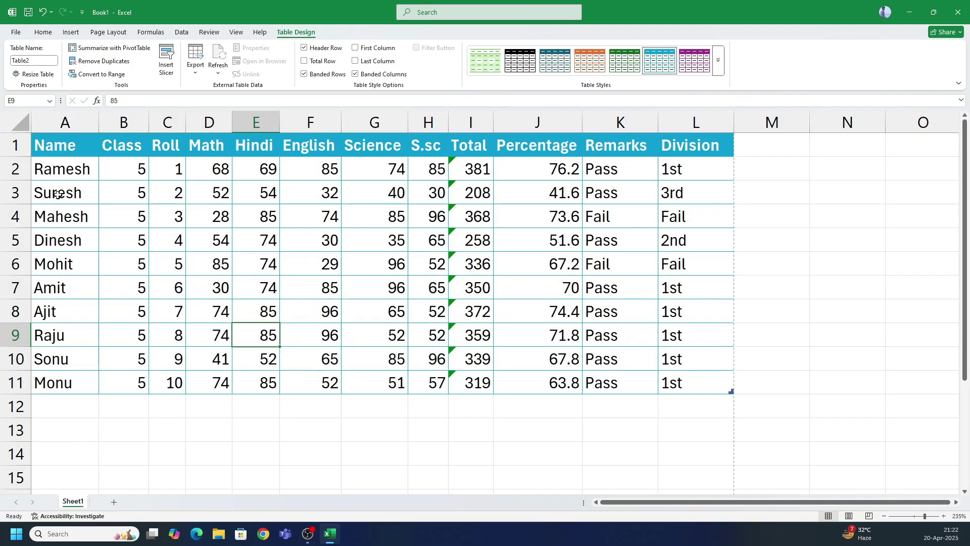
pyautogui.click(268, 264)
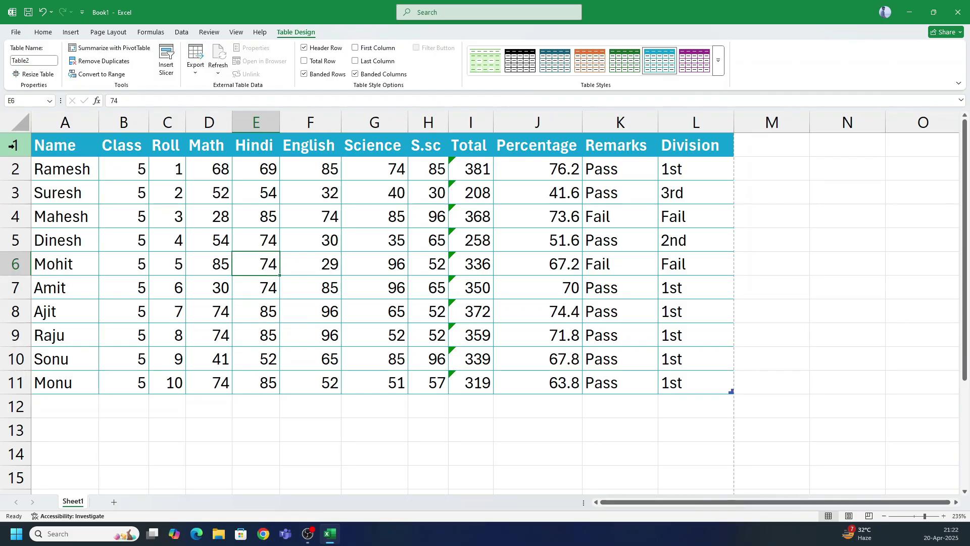
pyautogui.click(145, 343)
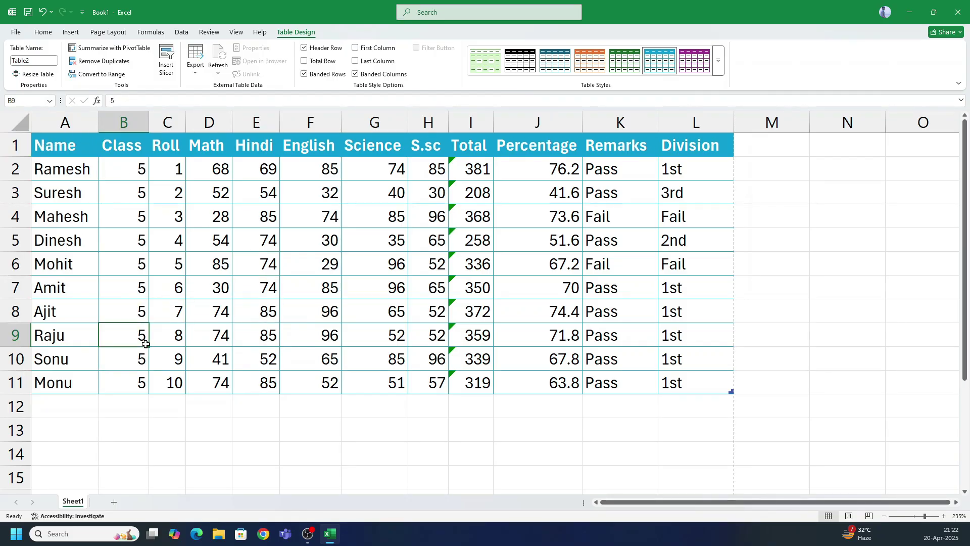
# Insert a blank row above the marks table's header row and undo the insertion
pyautogui.click(15, 145)
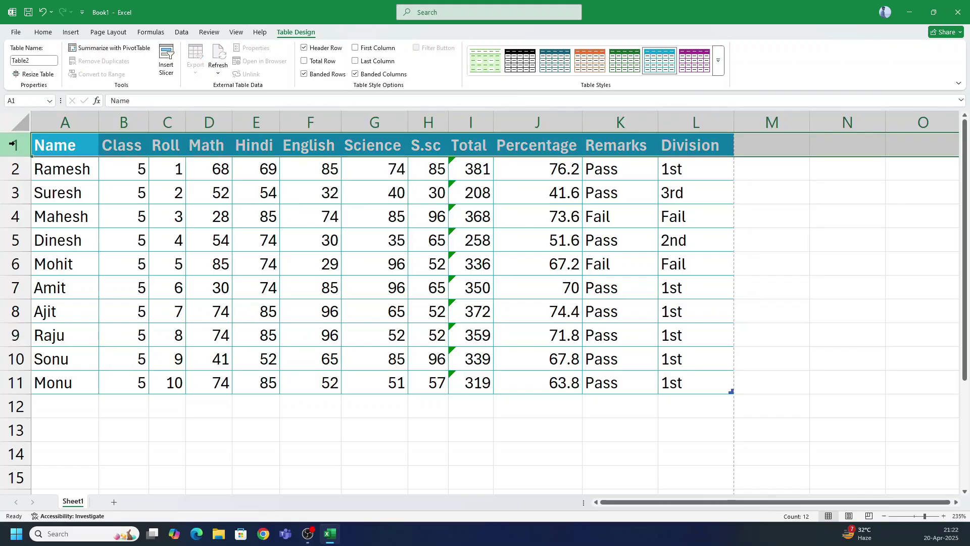
pyautogui.rightClick(14, 145)
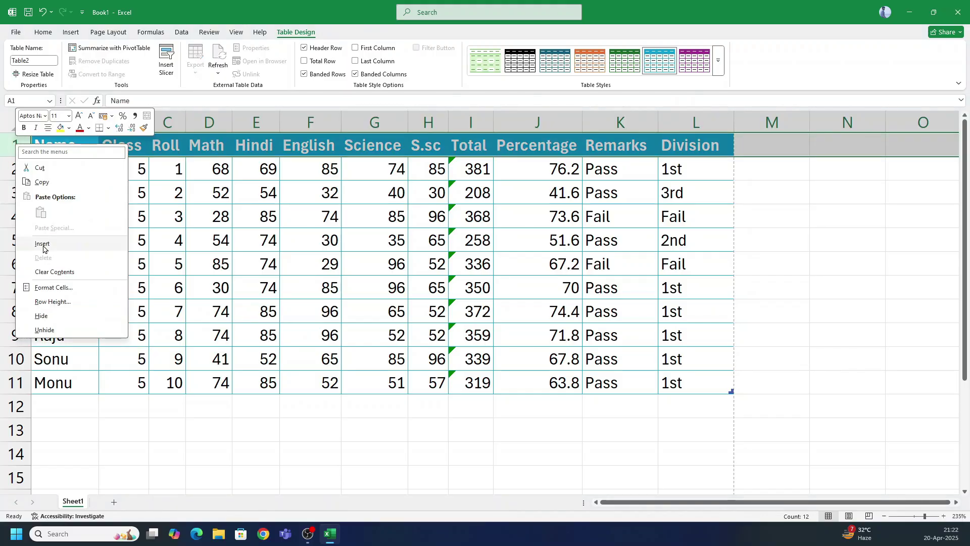
pyautogui.click(43, 244)
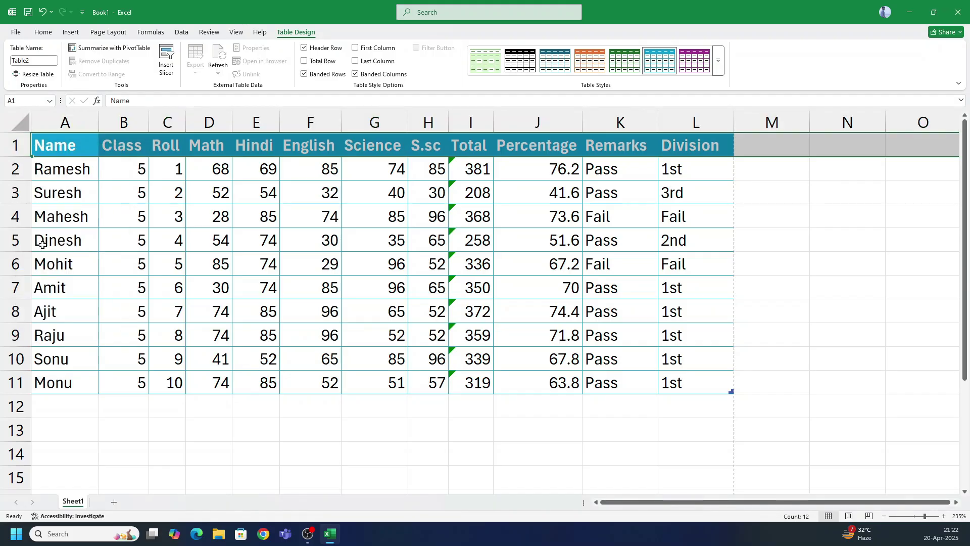
pyautogui.click(330, 264)
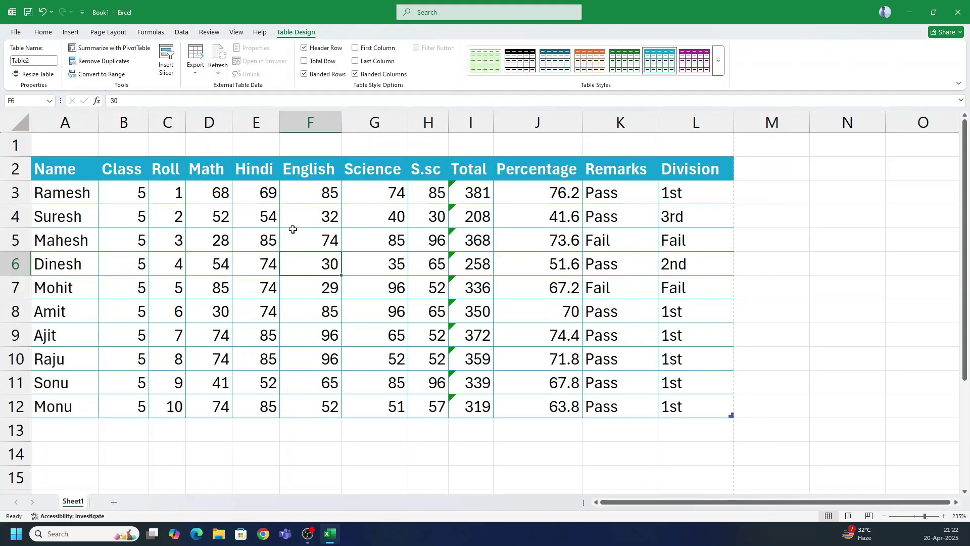
pyautogui.hotkey('ctrl', 'z')
pyautogui.click(86, 212)
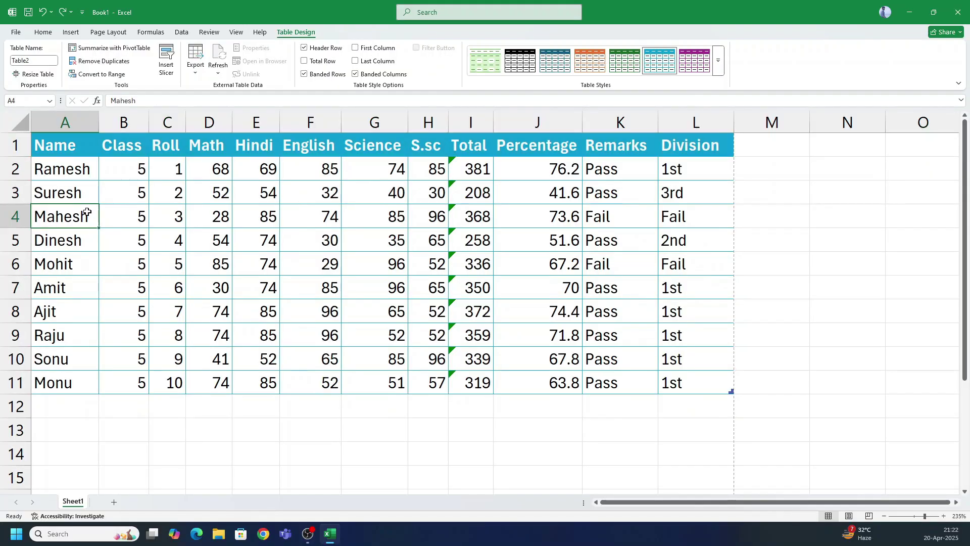
# Repeat the insertion of a blank sheet row above the header twice, undoing it each time
pyautogui.click(71, 152)
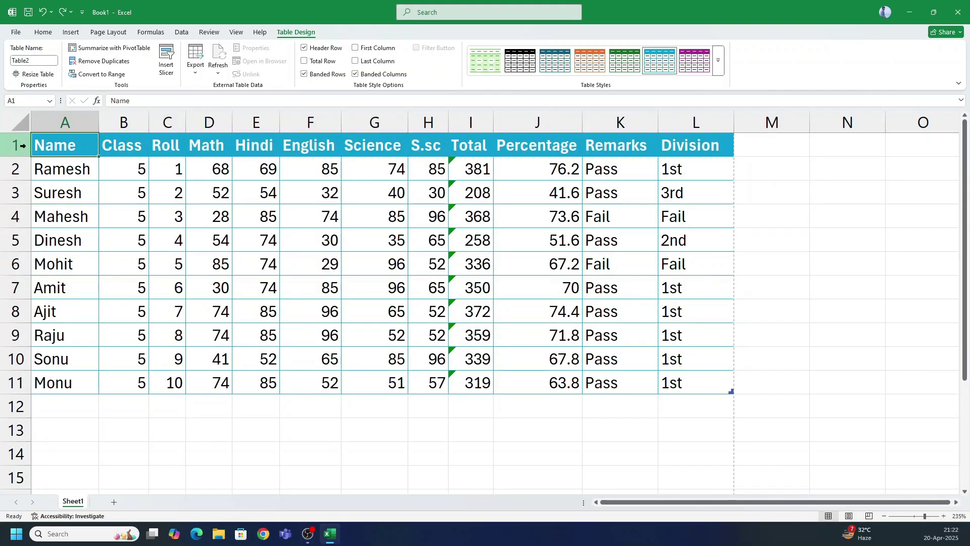
pyautogui.rightClick(11, 144)
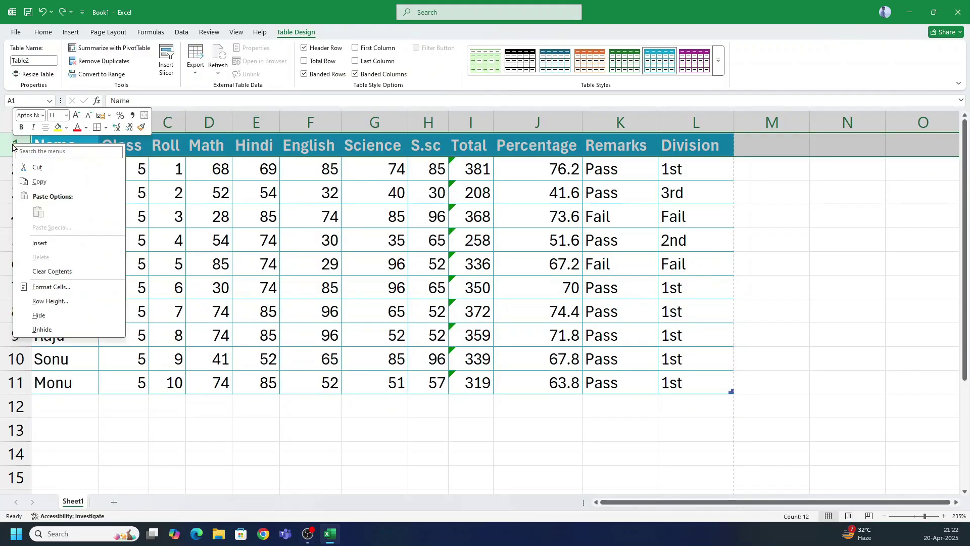
pyautogui.click(65, 245)
pyautogui.hotkey('ctrl', 'z')
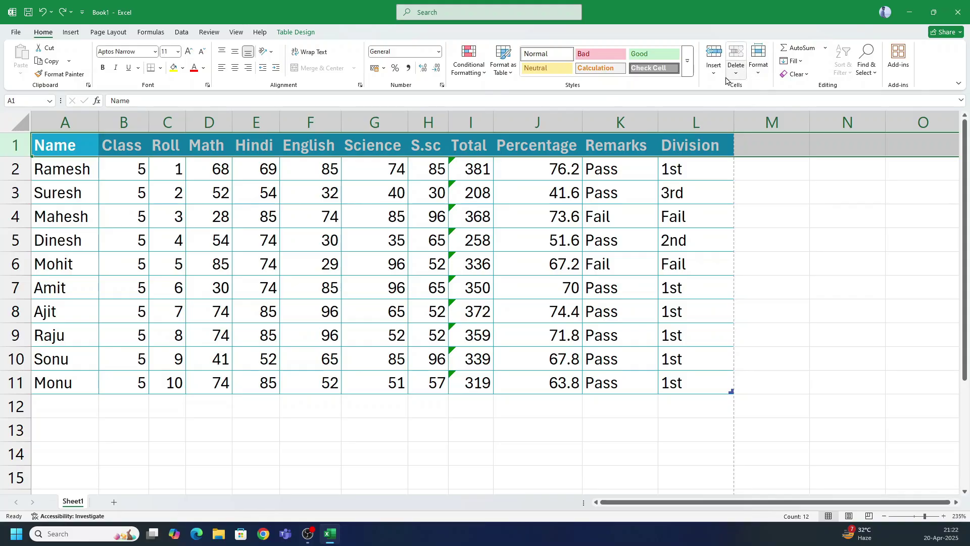
pyautogui.click(714, 66)
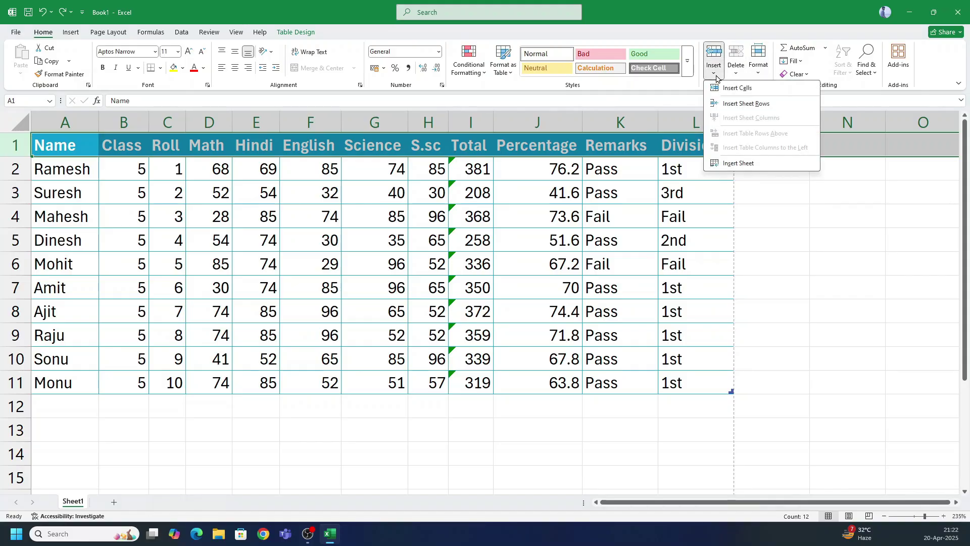
pyautogui.click(748, 104)
pyautogui.click(306, 266)
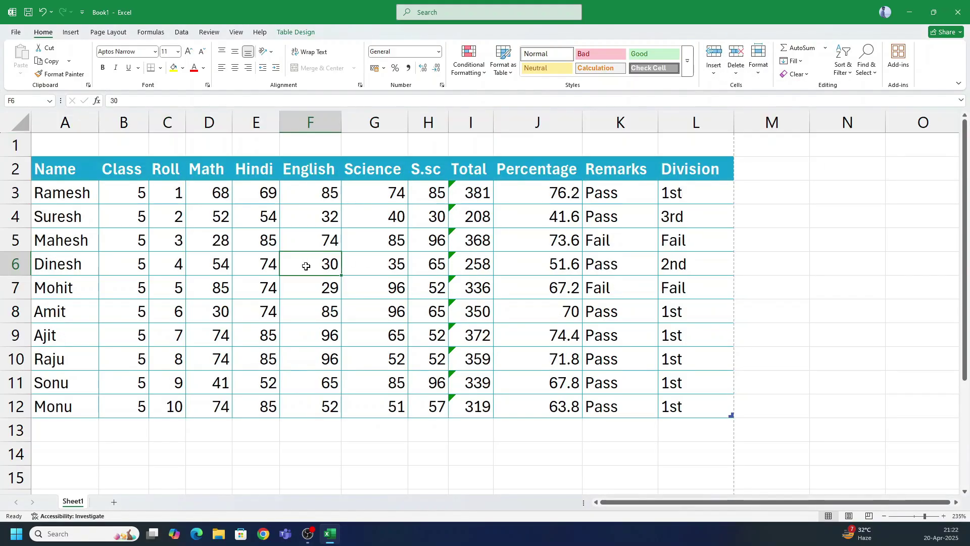
pyautogui.hotkey('ctrl', 'z')
pyautogui.click(187, 240)
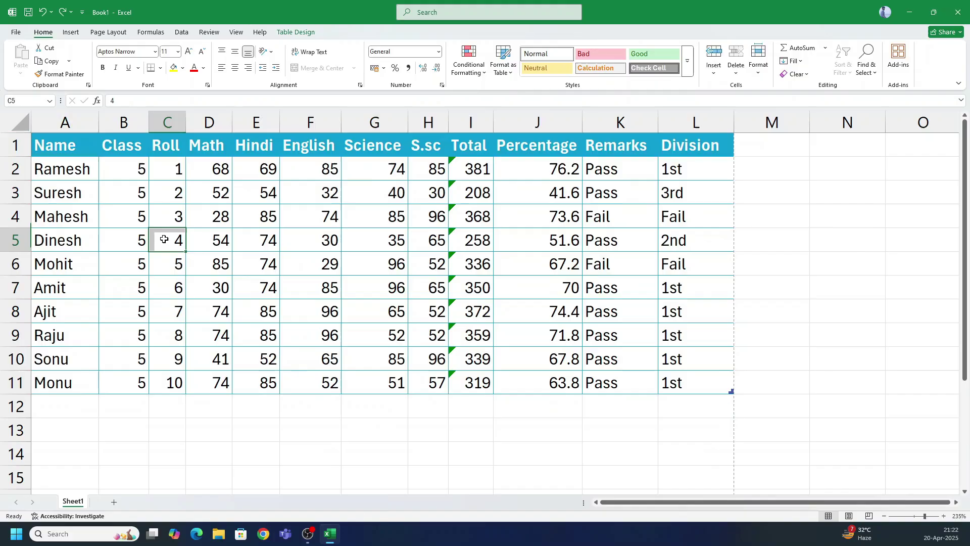
# Insert one blank sheet row above the marks table's header, starting from the Name cell A1
pyautogui.click(48, 145)
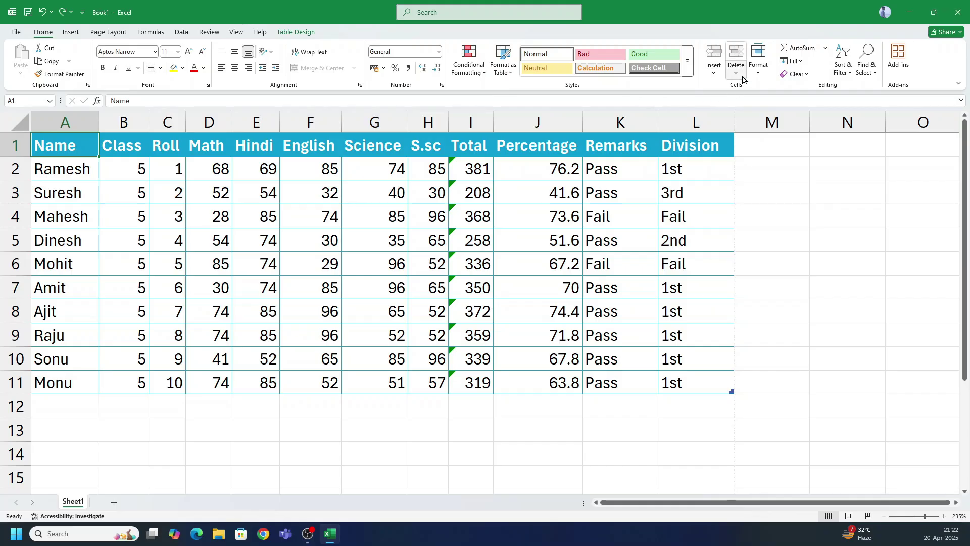
pyautogui.click(716, 74)
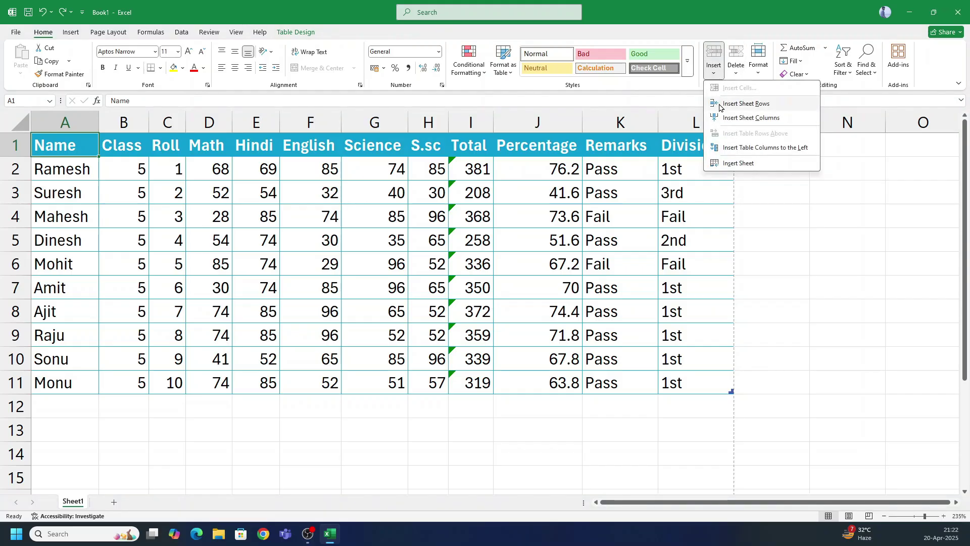
pyautogui.click(743, 103)
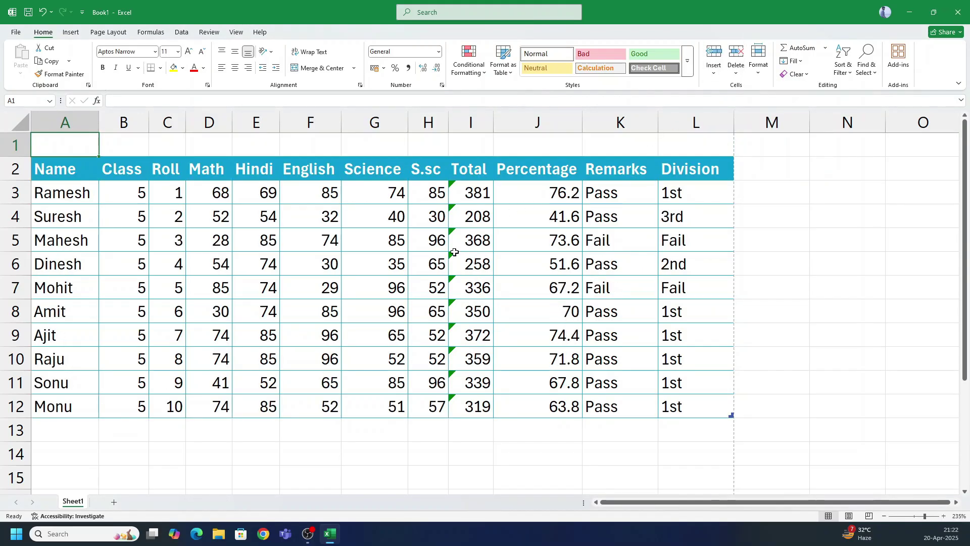
# Enter the title ABC PUBLIC SCHOOL in cell A1 above the marks table
pyautogui.keyDown('ctrl'); pyautogui.scroll(2, 256, 401); pyautogui.keyUp('ctrl')
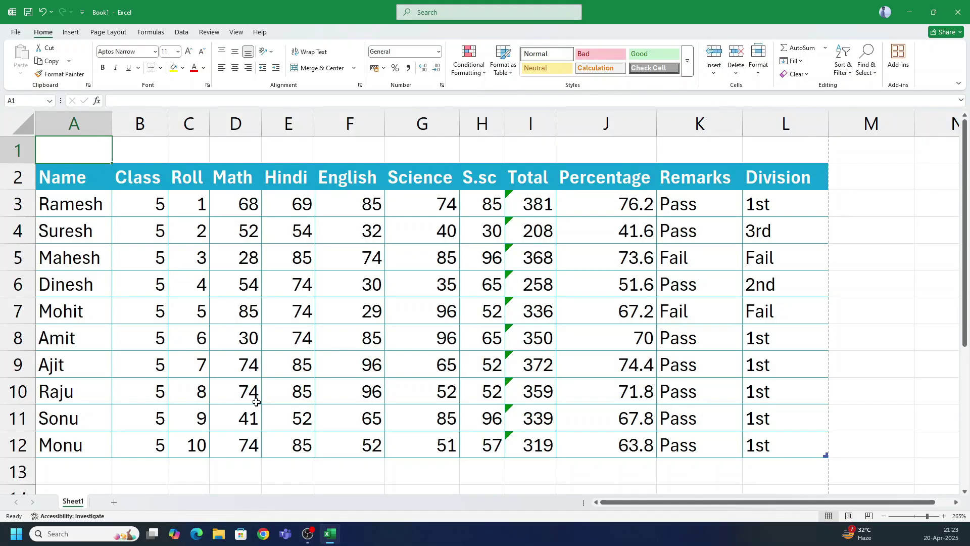
pyautogui.write('a')
pyautogui.press('BackSpace')
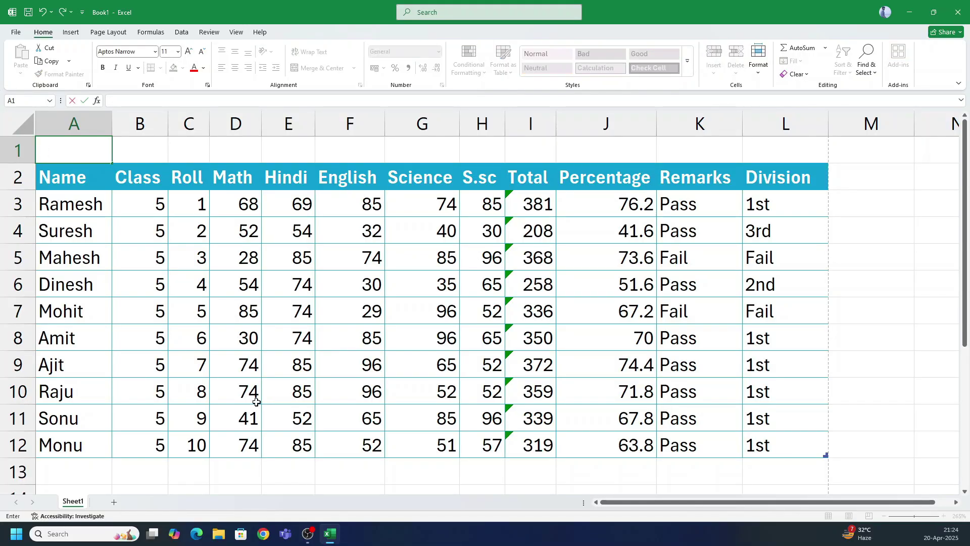
pyautogui.write('abc')
pyautogui.press('BackSpace')
pyautogui.press('BackSpace')
pyautogui.write('ABC PUBLIC SCHOOL')
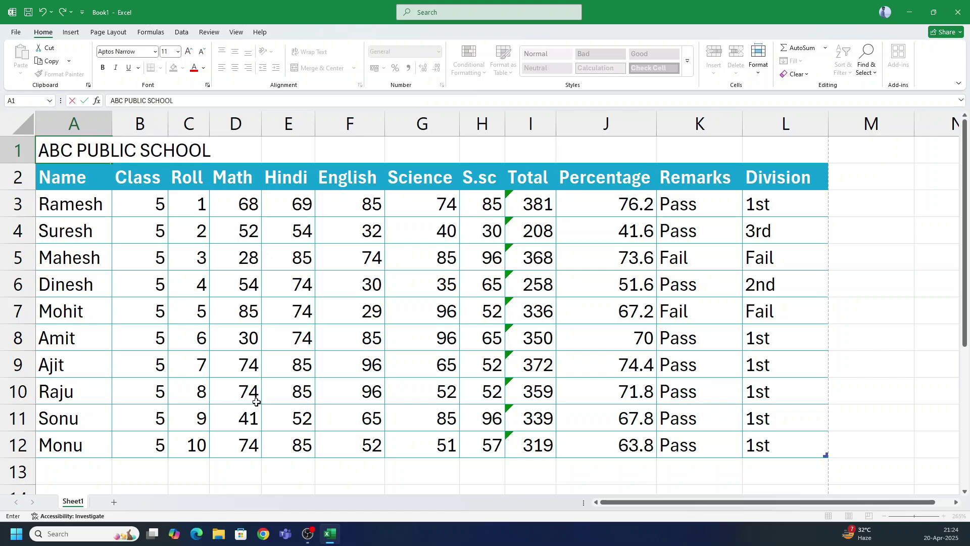
pyautogui.press('Return')
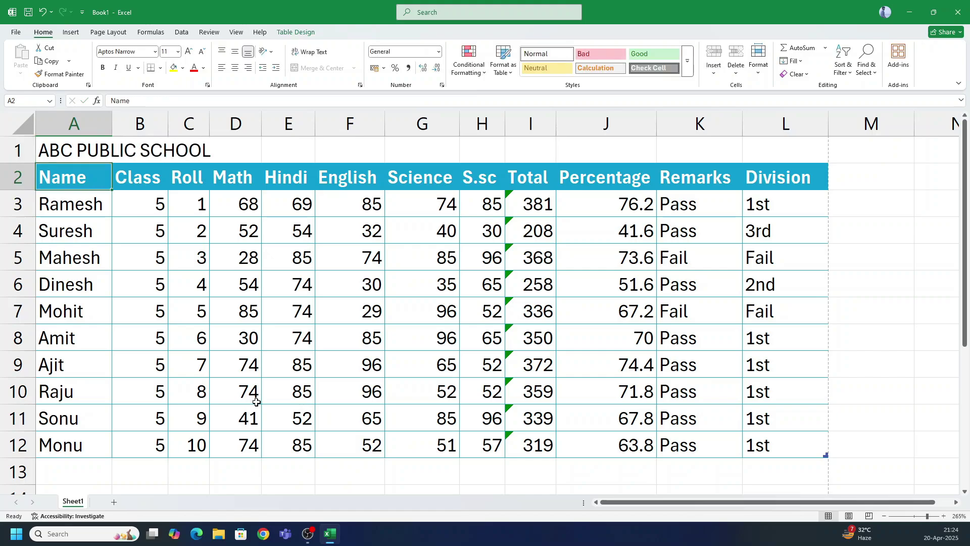
# Check in the print preview how the school title sits above the table and return to the worksheet
pyautogui.click(58, 148)
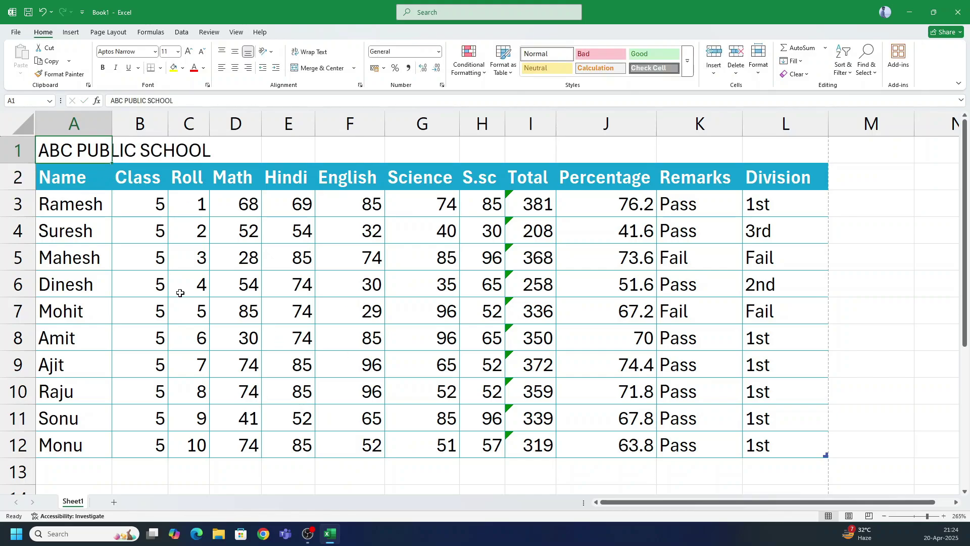
pyautogui.hotkey('ctrl', 'p')
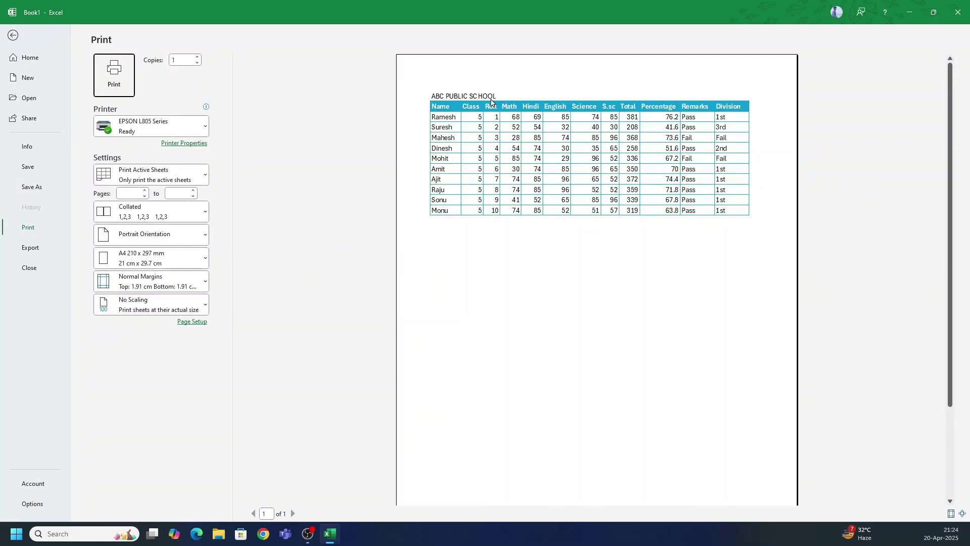
pyautogui.press('Escape')
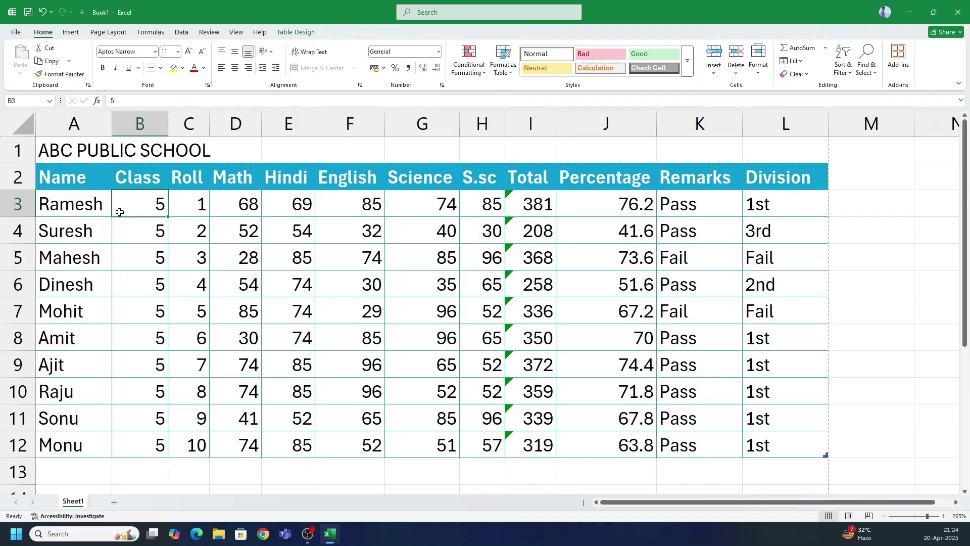
# Merge and center the school title across A1:L1 and check it in the print preview
pyautogui.moveTo(48, 150); pyautogui.dragTo(769, 147)
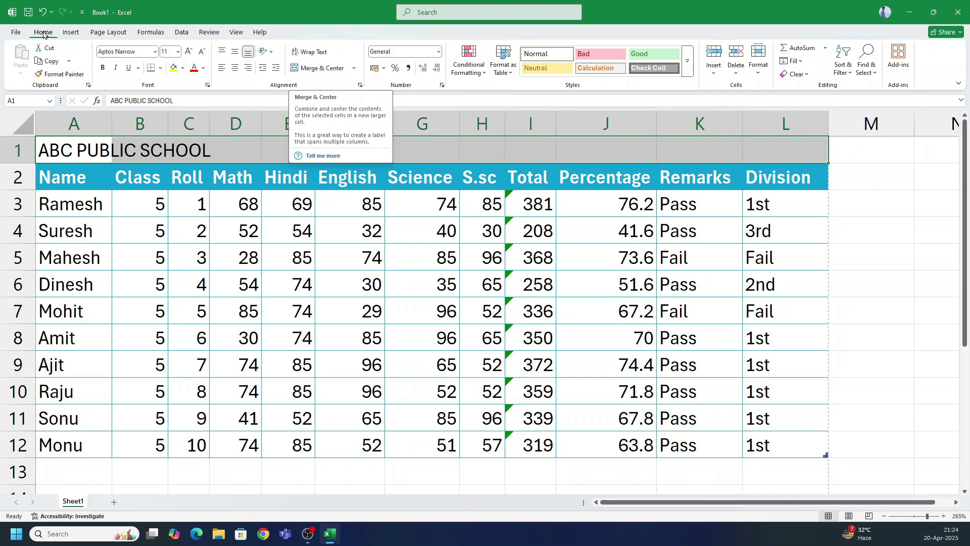
pyautogui.click(327, 71)
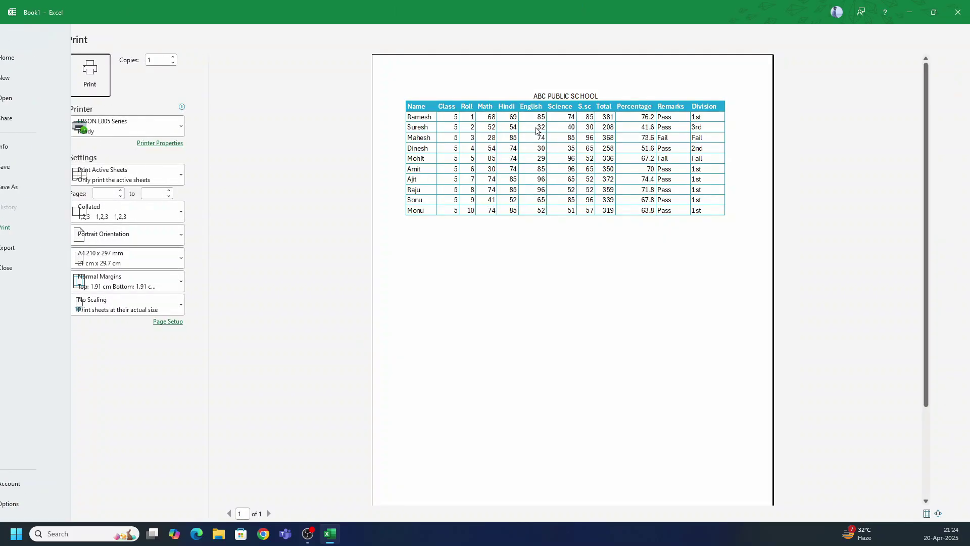
pyautogui.press('Escape')
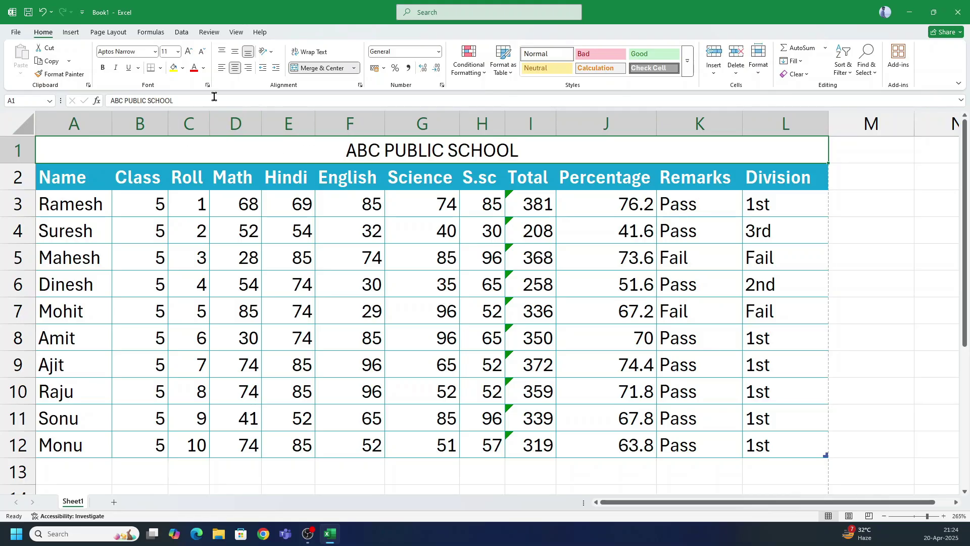
# Enlarge the school title in row 1 to font size 16
pyautogui.click(186, 53)
pyautogui.click(187, 53)
pyautogui.click(187, 53)
pyautogui.click(187, 52)
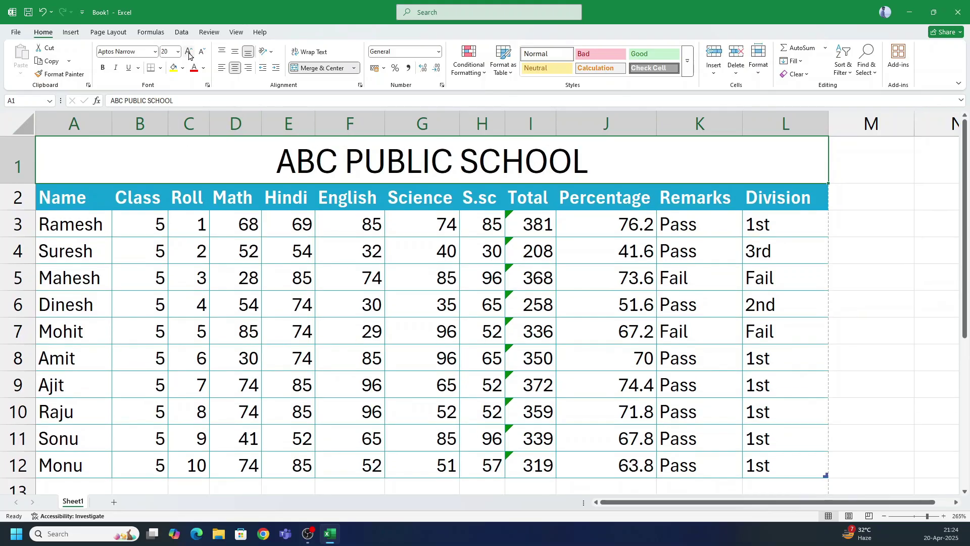
pyautogui.click(202, 52)
pyautogui.click(312, 321)
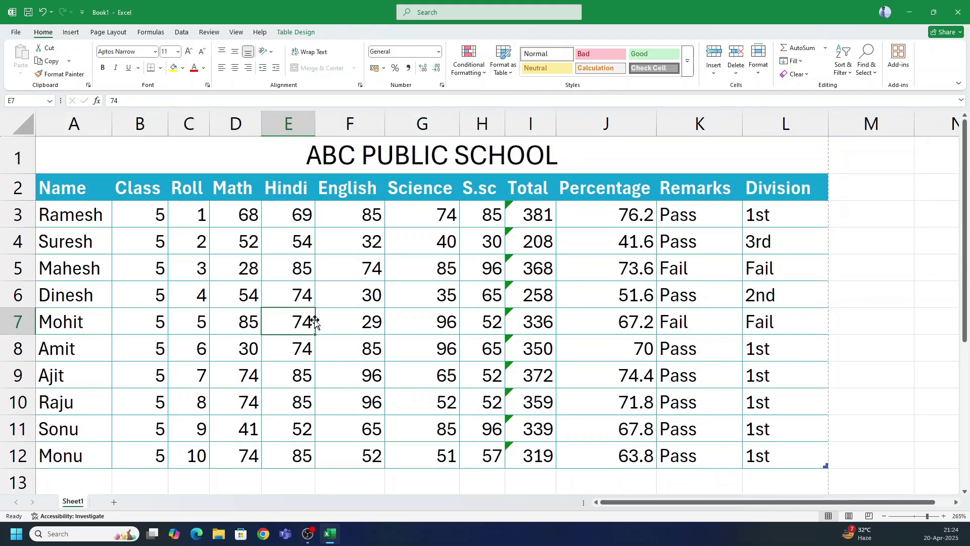
pyautogui.click(564, 159)
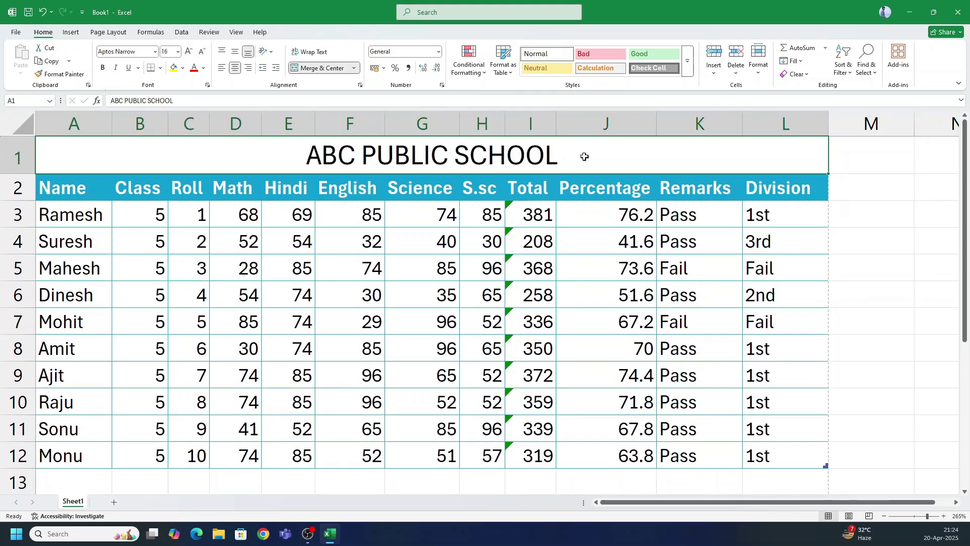
# Insert a blank row between the school title and the table's header row
pyautogui.click(17, 188)
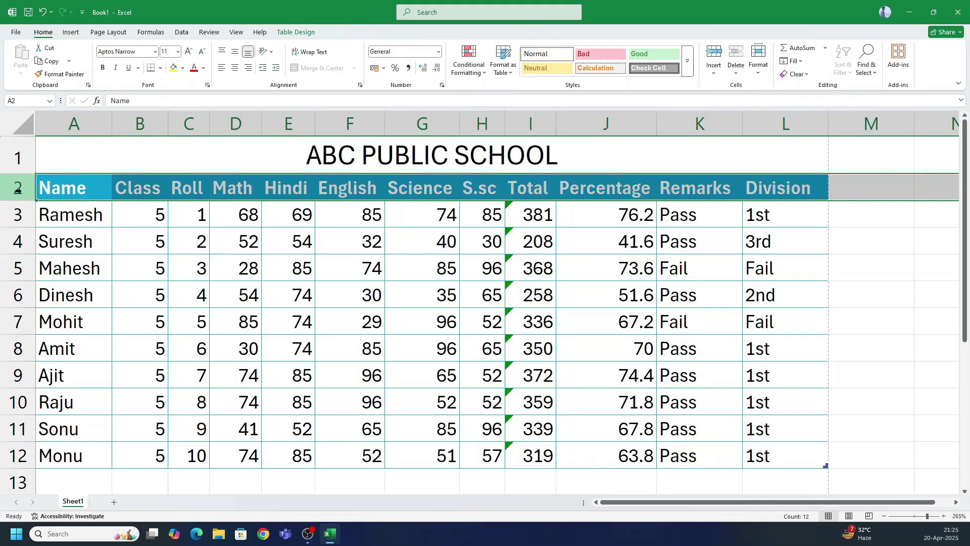
pyautogui.rightClick(17, 189)
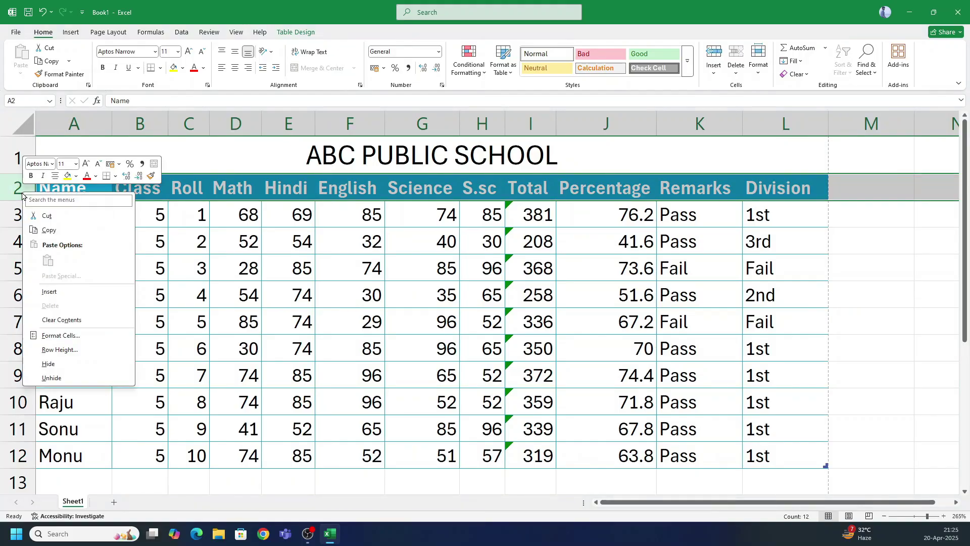
pyautogui.click(49, 297)
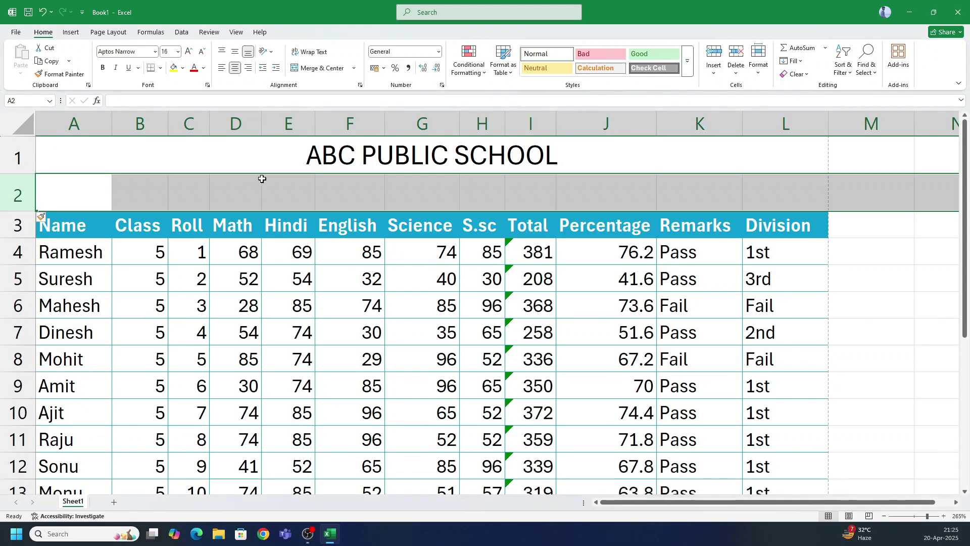
pyautogui.click(261, 182)
# Enter the school's location, Biharsharif Nalanda, in cell A2 below the school title
pyautogui.click(87, 192)
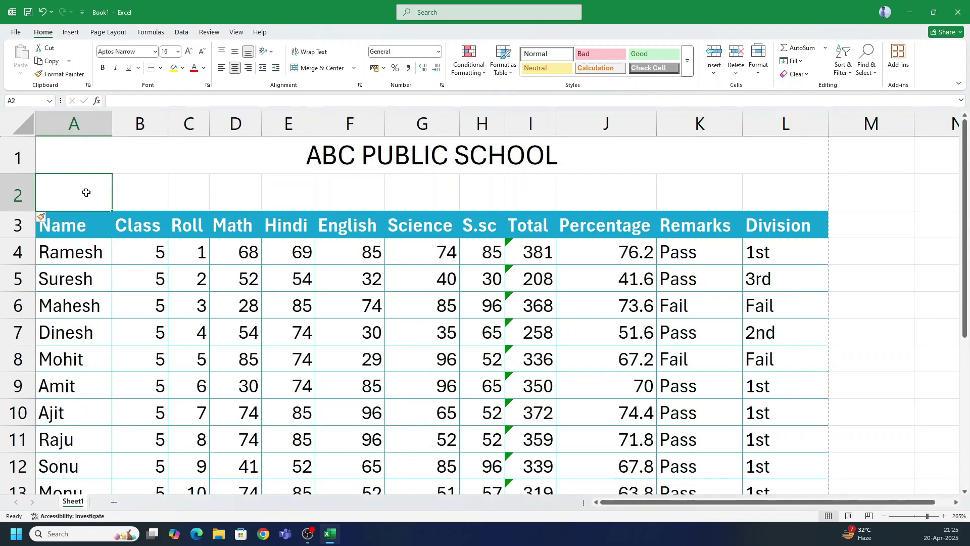
pyautogui.write('bIHAR')
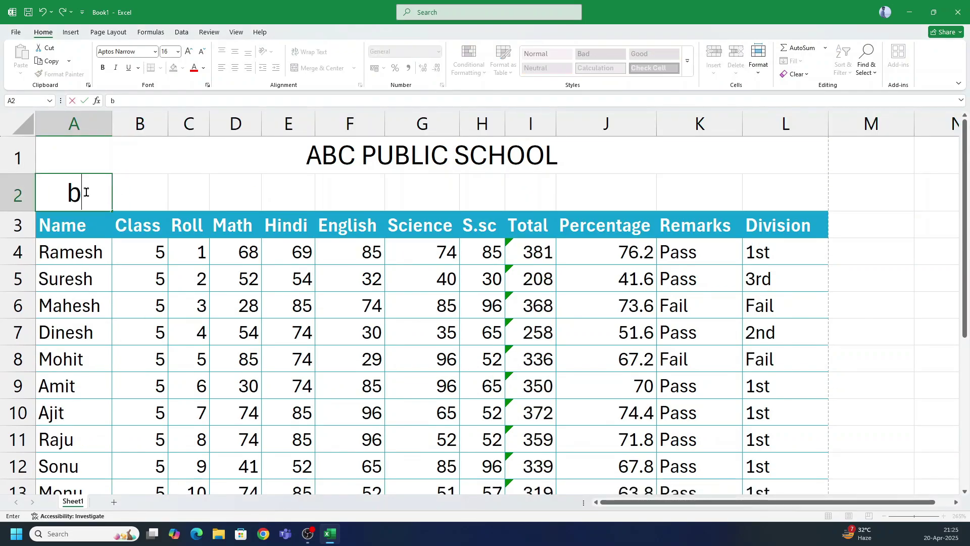
pyautogui.press('BackSpace')
pyautogui.press('BackSpace')
pyautogui.press('BackSpace')
pyautogui.press('BackSpace')
pyautogui.press('BackSpace')
pyautogui.write('Biharshar')
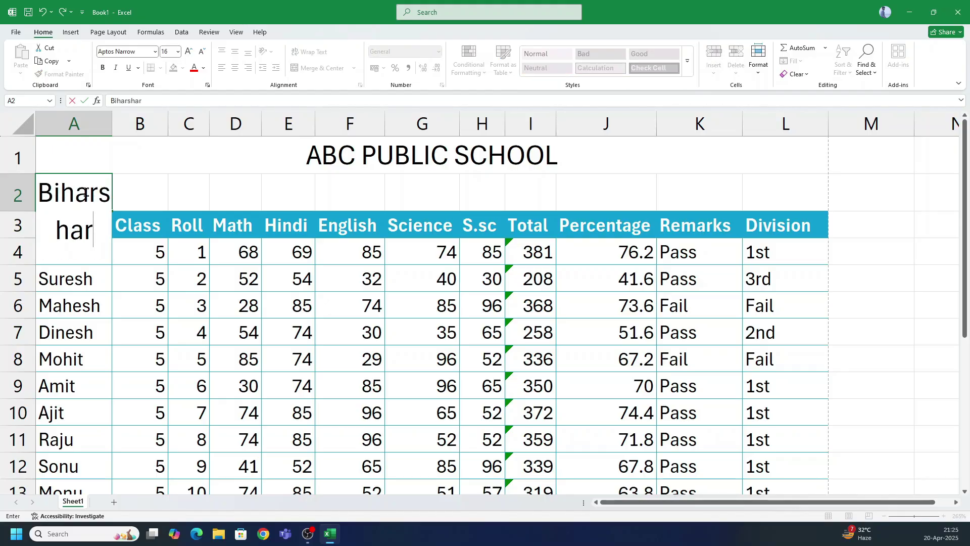
pyautogui.write('if Nalanda')
pyautogui.press('Return')
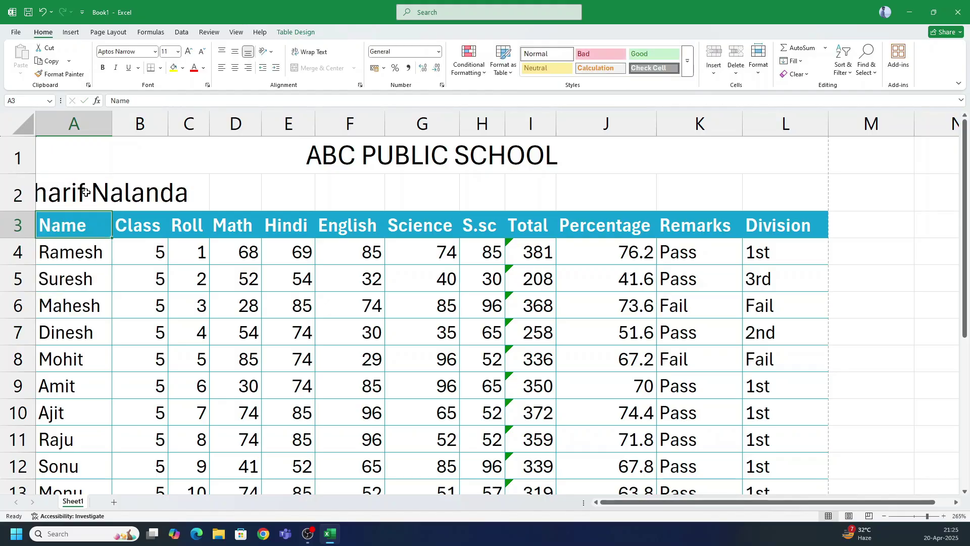
# Merge and center the location line across A2:L2
pyautogui.click(76, 192)
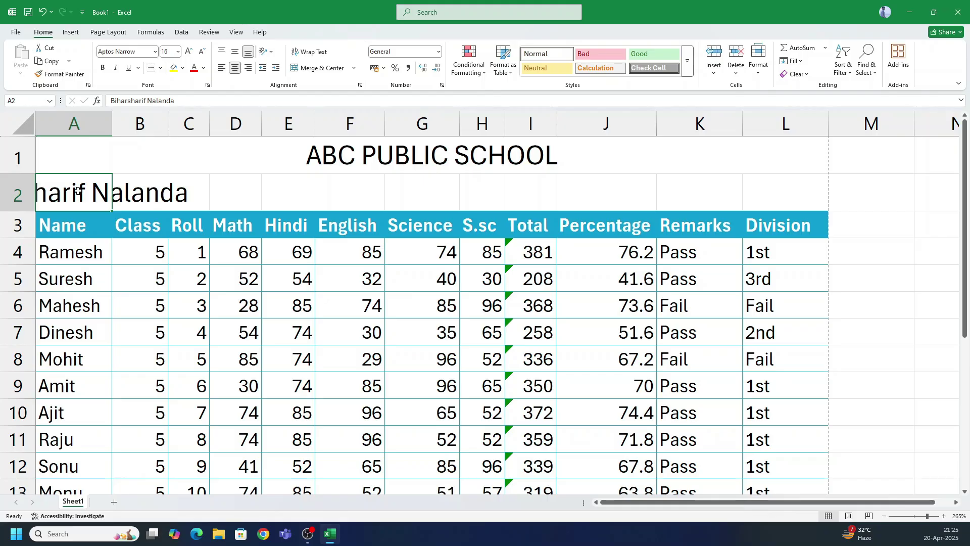
pyautogui.moveTo(99, 190); pyautogui.dragTo(764, 191)
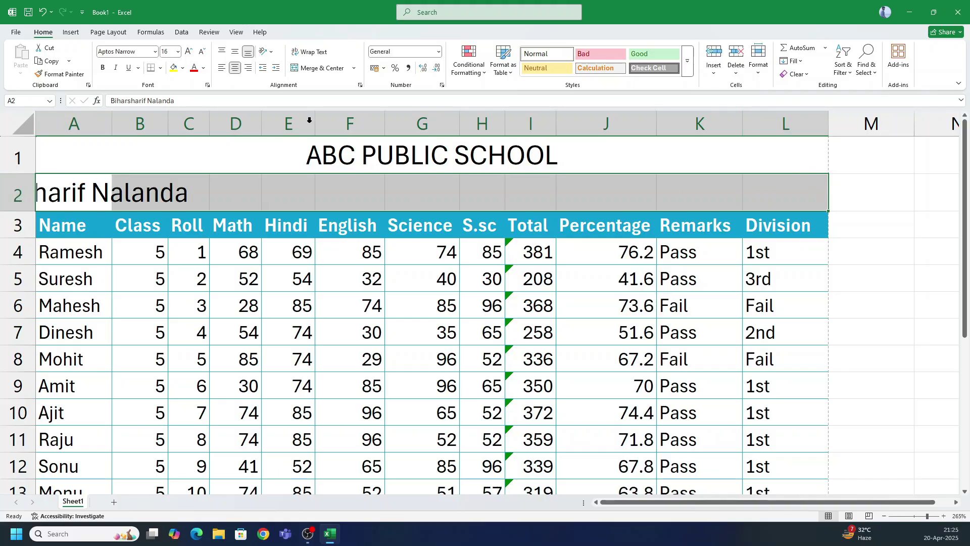
pyautogui.click(305, 69)
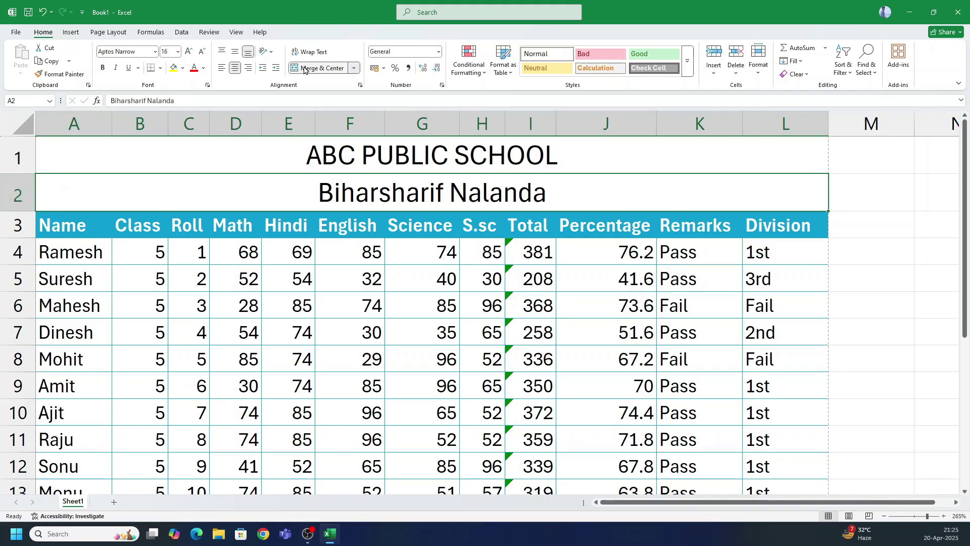
# Reduce the location line in row 2 to font size 10 and make it italic
pyautogui.click(202, 52)
pyautogui.click(201, 52)
pyautogui.click(201, 52)
pyautogui.click(201, 52)
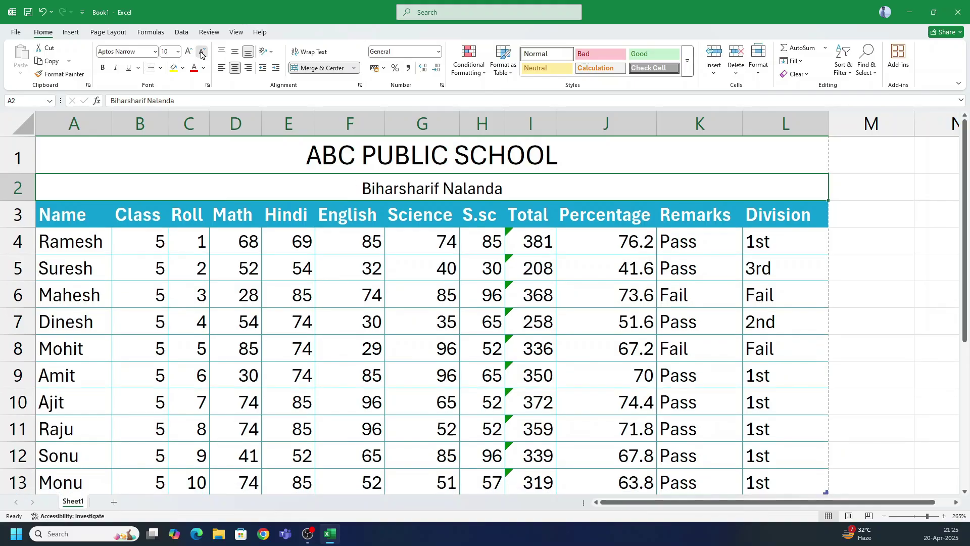
pyautogui.click(201, 52)
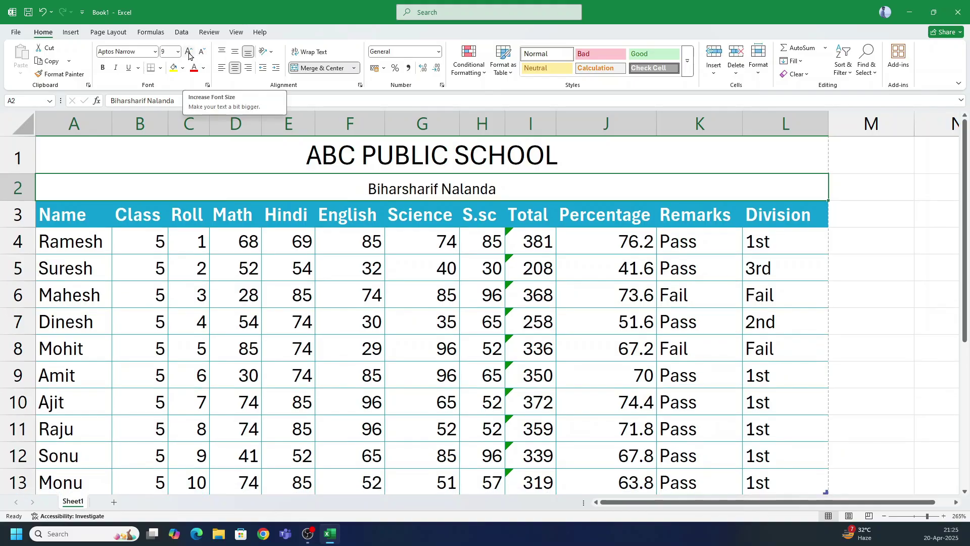
pyautogui.click(189, 53)
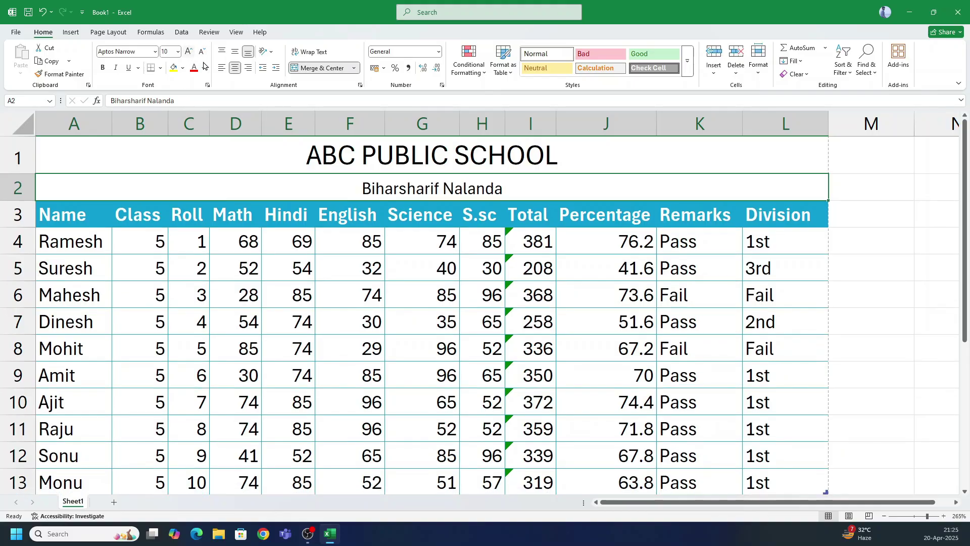
pyautogui.click(117, 67)
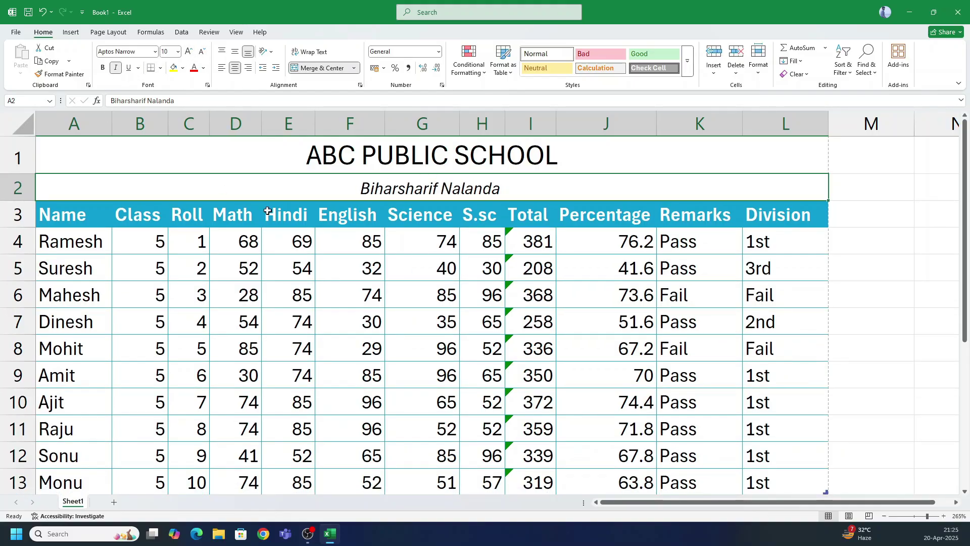
pyautogui.click(438, 306)
pyautogui.click(389, 329)
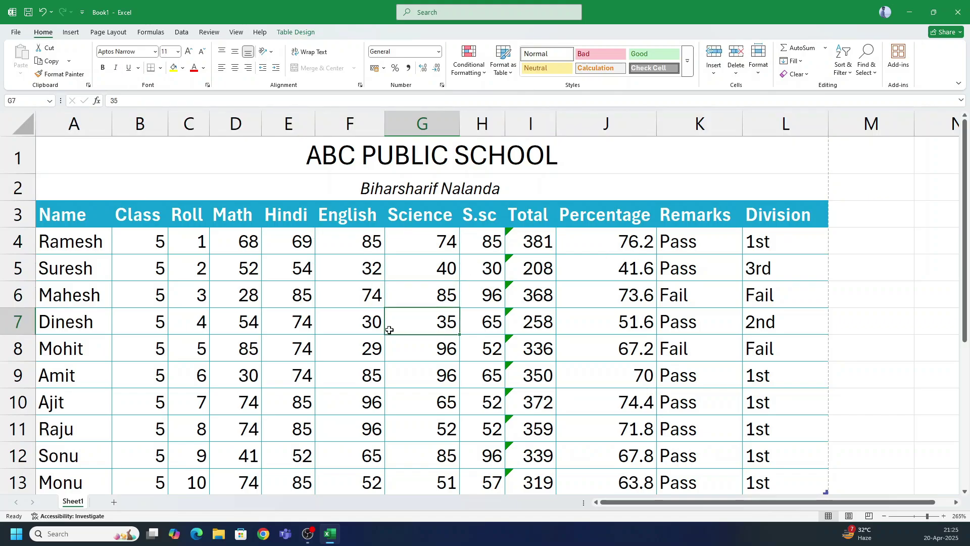
# Check in the print preview how the title and location line sit above the table, and return to the worksheet
pyautogui.hotkey('ctrl', 'p')
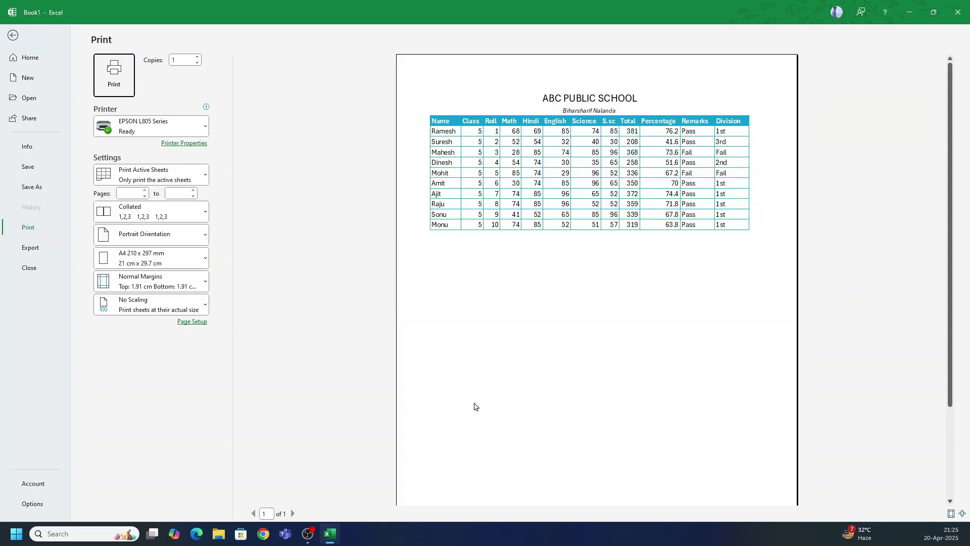
pyautogui.press('Escape')
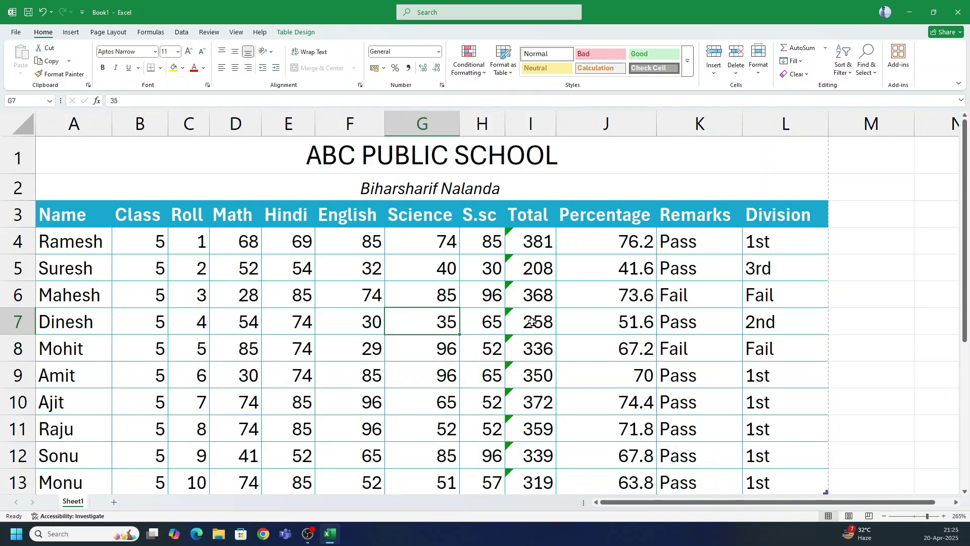
pyautogui.scroll(-1, 528, 326)
pyautogui.scroll(1, 528, 329)
pyautogui.scroll(-2, 523, 331)
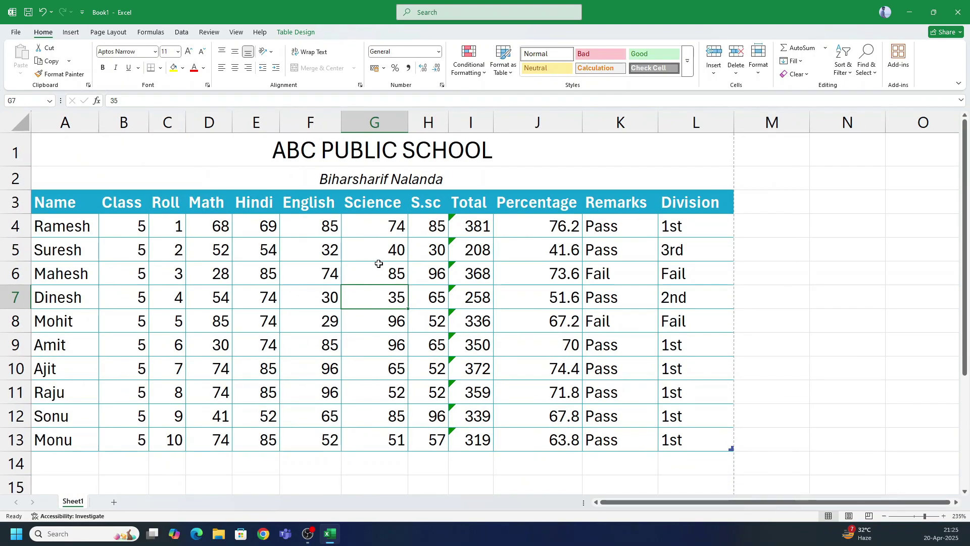